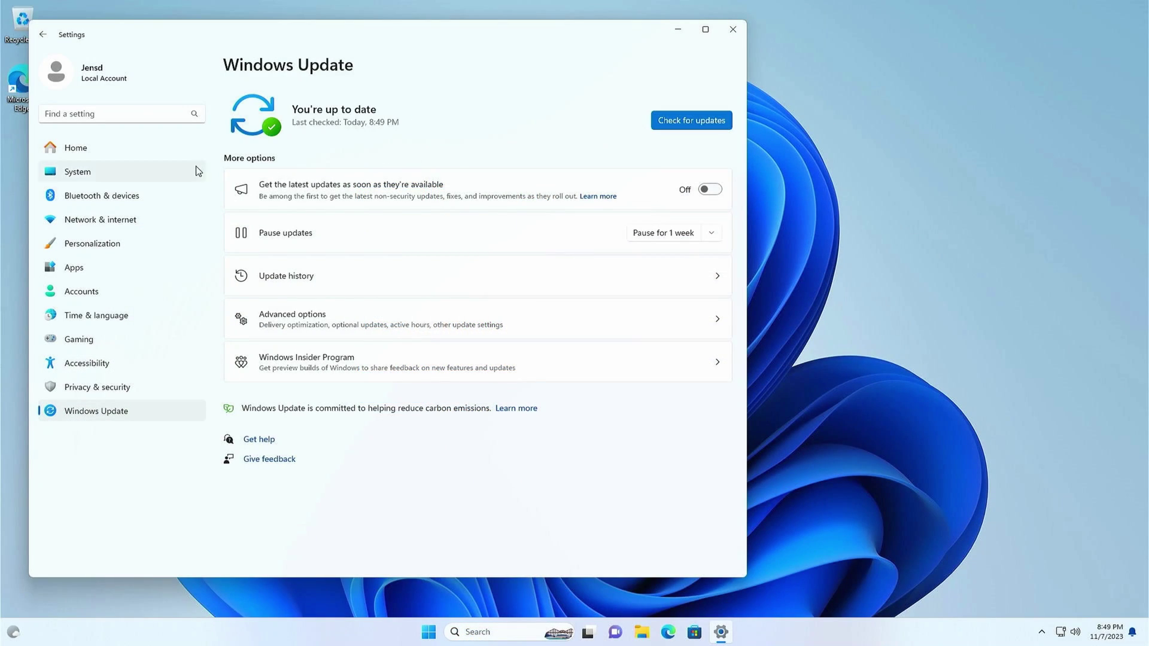
Check on System > About that Windows is version 22H2, then close Settings.
{"action": "left_click", "coordinate": [178, 166]}
{"action": "scroll", "coordinate": [395, 442], "scroll_direction": "down", "scroll_amount": 5}
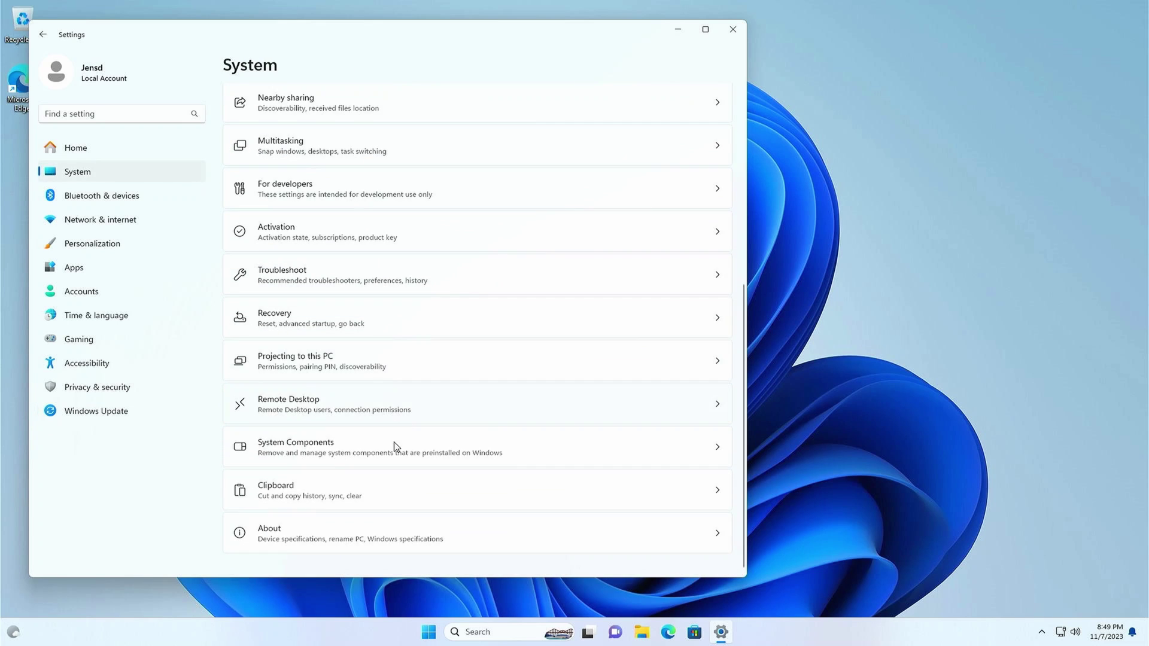
{"action": "left_click", "coordinate": [385, 534]}
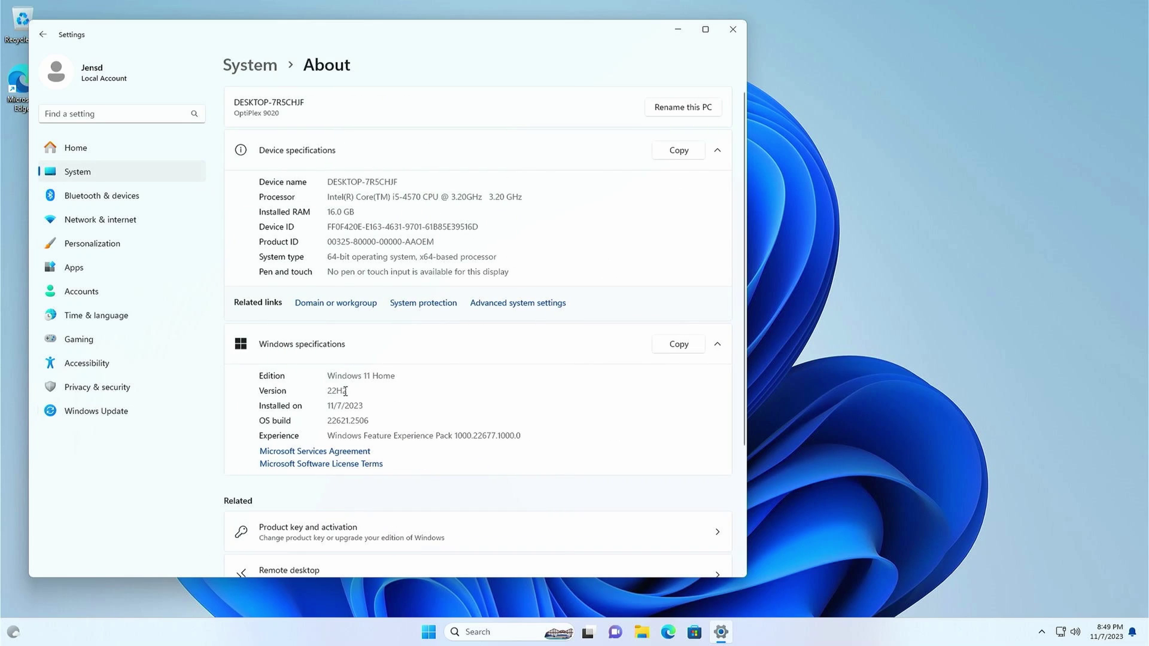
{"action": "left_click_drag", "start_coordinate": [358, 387], "coordinate": [320, 394]}
{"action": "left_click", "coordinate": [456, 383]}
{"action": "left_click", "coordinate": [731, 34]}
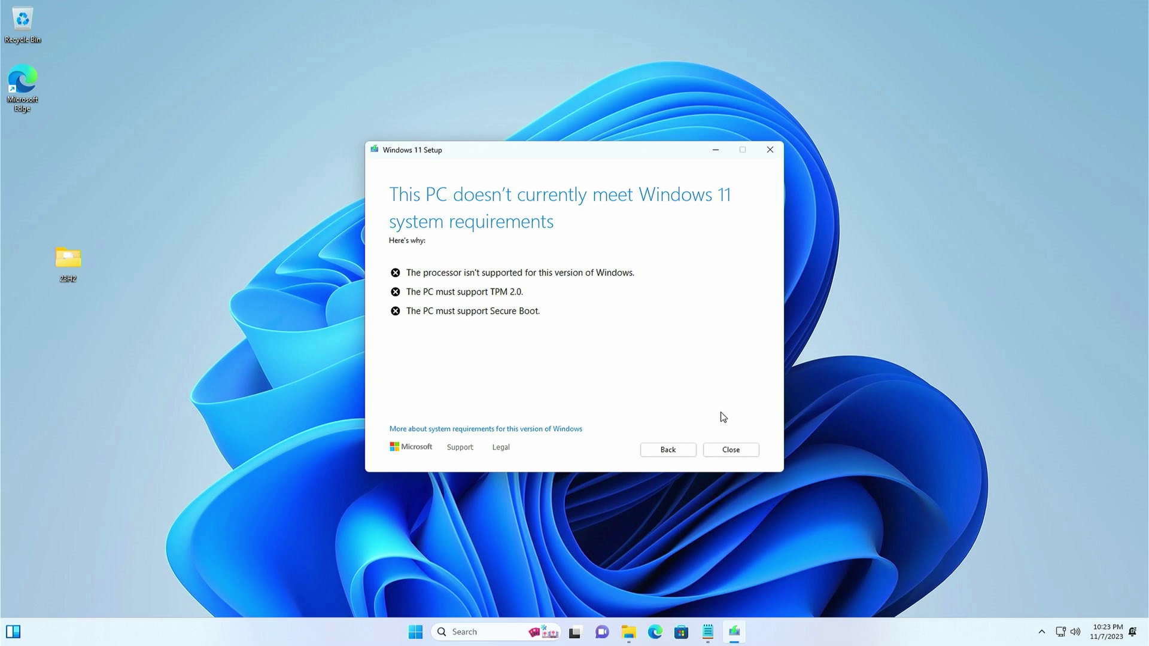
Dismiss the Windows 11 Setup notice that the PC fails the system requirements.
{"action": "left_click", "coordinate": [747, 456]}
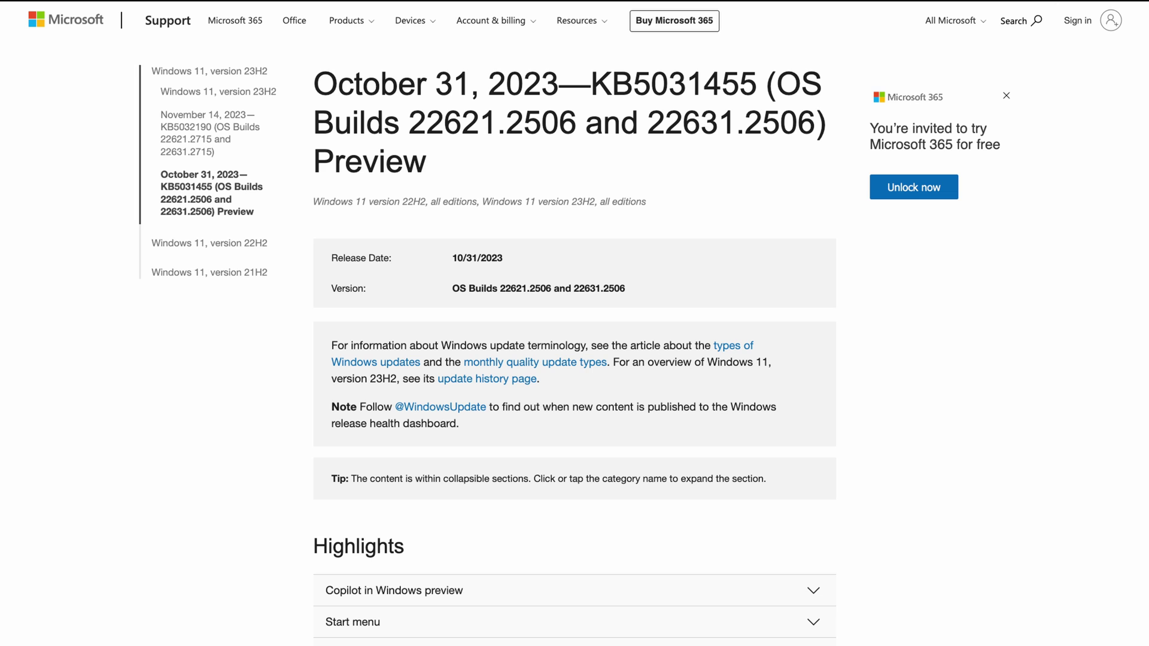
Read the KB5031455 article down to its Highlights, then run the downloaded update package.
{"action": "scroll", "coordinate": [575, 323], "scroll_direction": "down", "scroll_amount": 2}
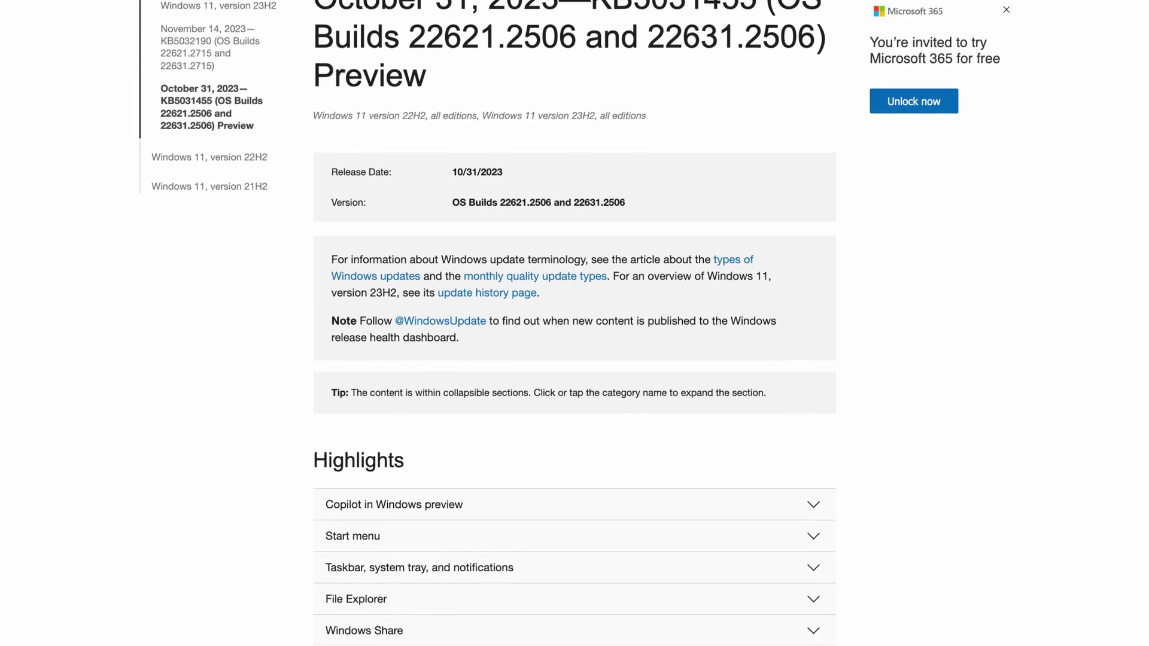
{"action": "scroll", "coordinate": [575, 323], "scroll_direction": "down", "scroll_amount": 2}
{"action": "scroll", "coordinate": [574, 323], "scroll_direction": "down", "scroll_amount": 2}
{"action": "scroll", "coordinate": [575, 323], "scroll_direction": "down", "scroll_amount": 2}
{"action": "scroll", "coordinate": [574, 323], "scroll_direction": "down", "scroll_amount": 1}
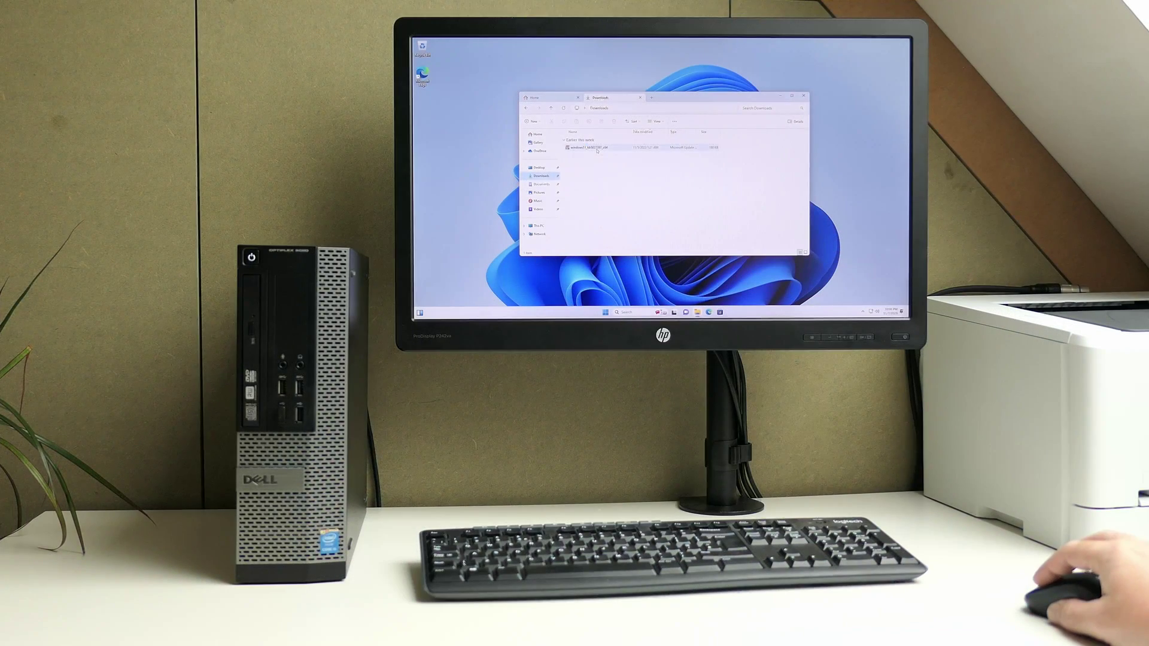
{"action": "double_click", "coordinate": [588, 147]}
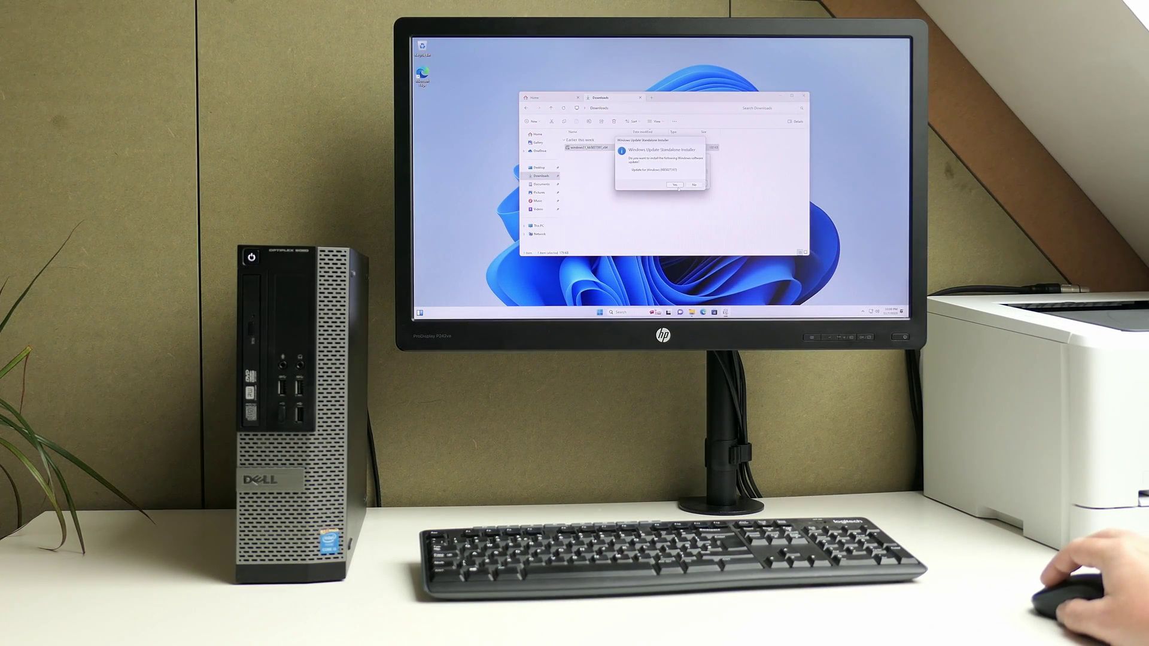
Install the downloaded update package, then bring up About your PC by searching 'about'.
{"action": "left_click", "coordinate": [675, 185]}
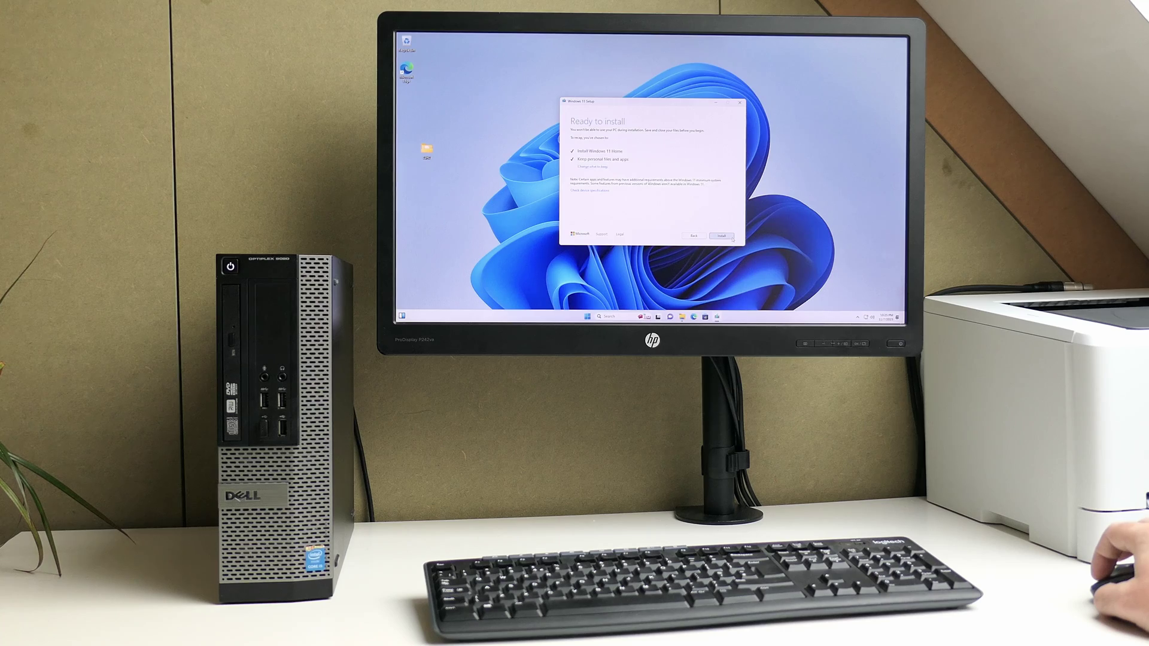
{"action": "left_click", "coordinate": [732, 238]}
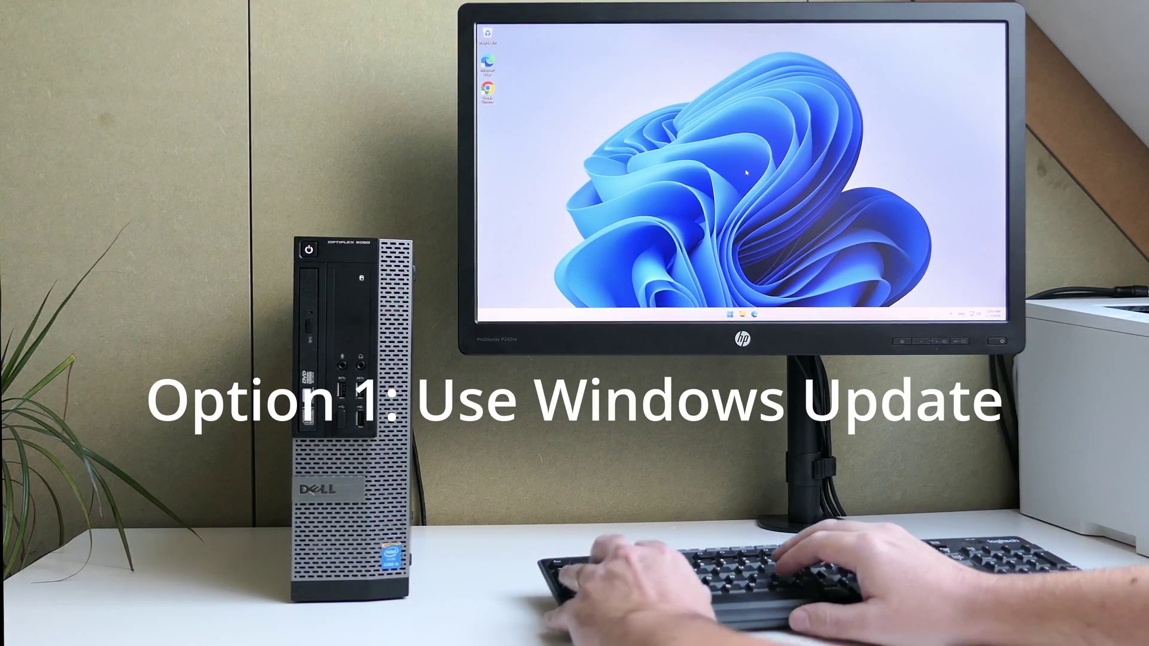
{"action": "key", "text": "super"}
{"action": "type", "text": "about"}
{"action": "key", "text": "Return"}
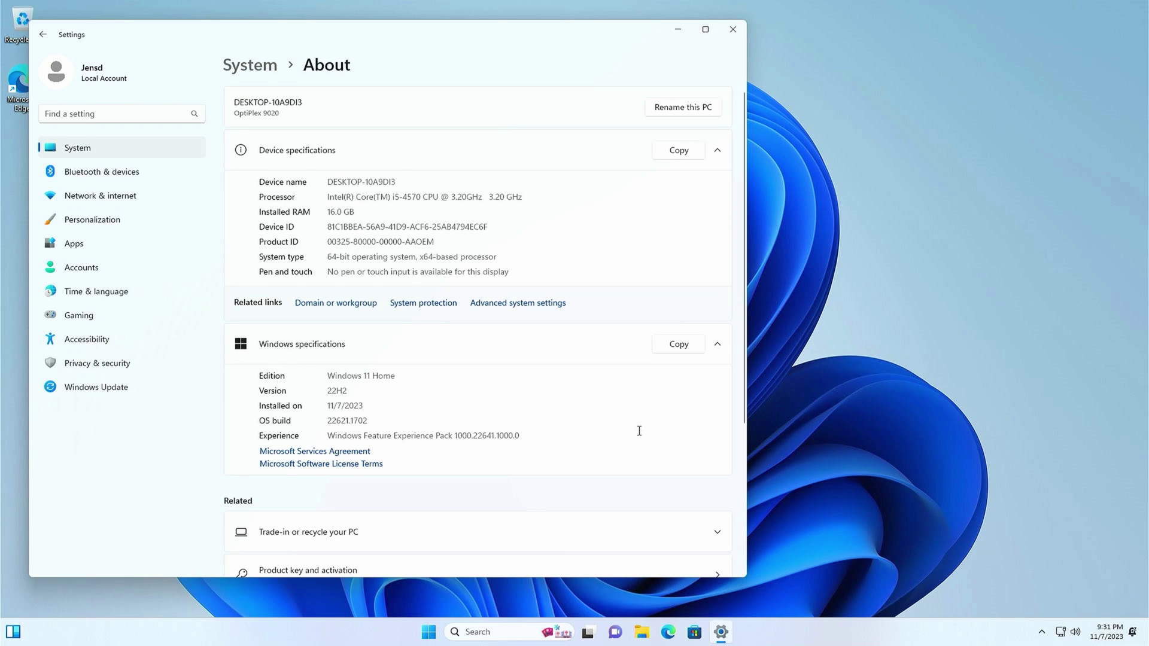
Expand Taskbar behaviors, then check Windows Update, revealing the KB5031455 preview as available.
{"action": "right_click", "coordinate": [845, 619]}
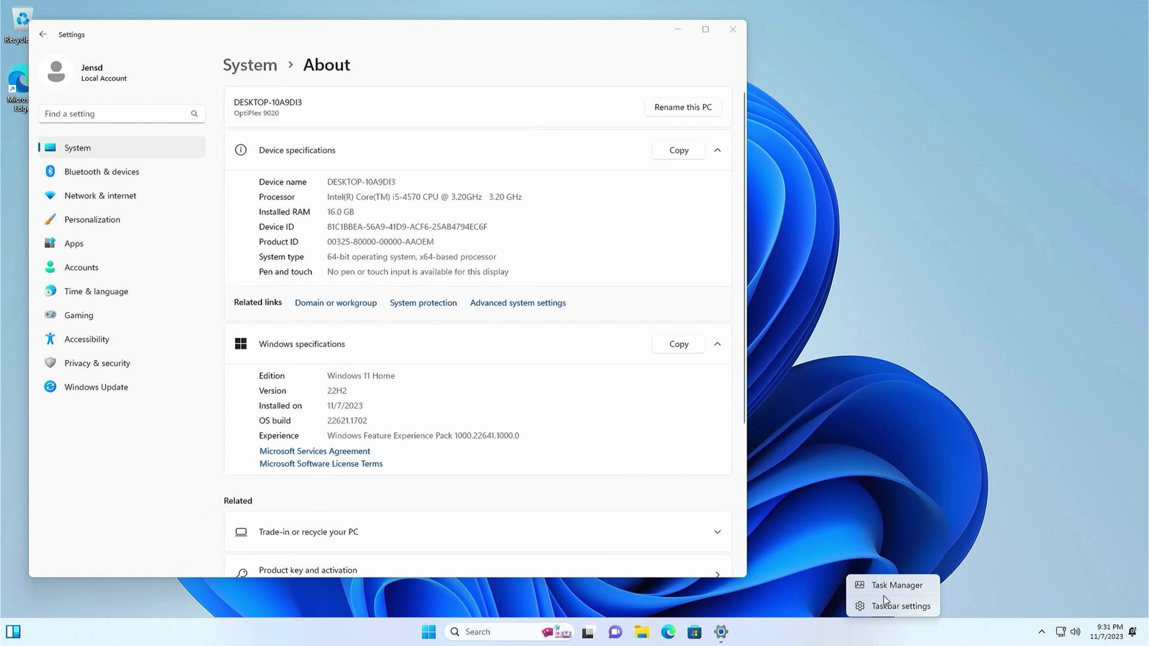
{"action": "left_click", "coordinate": [884, 595]}
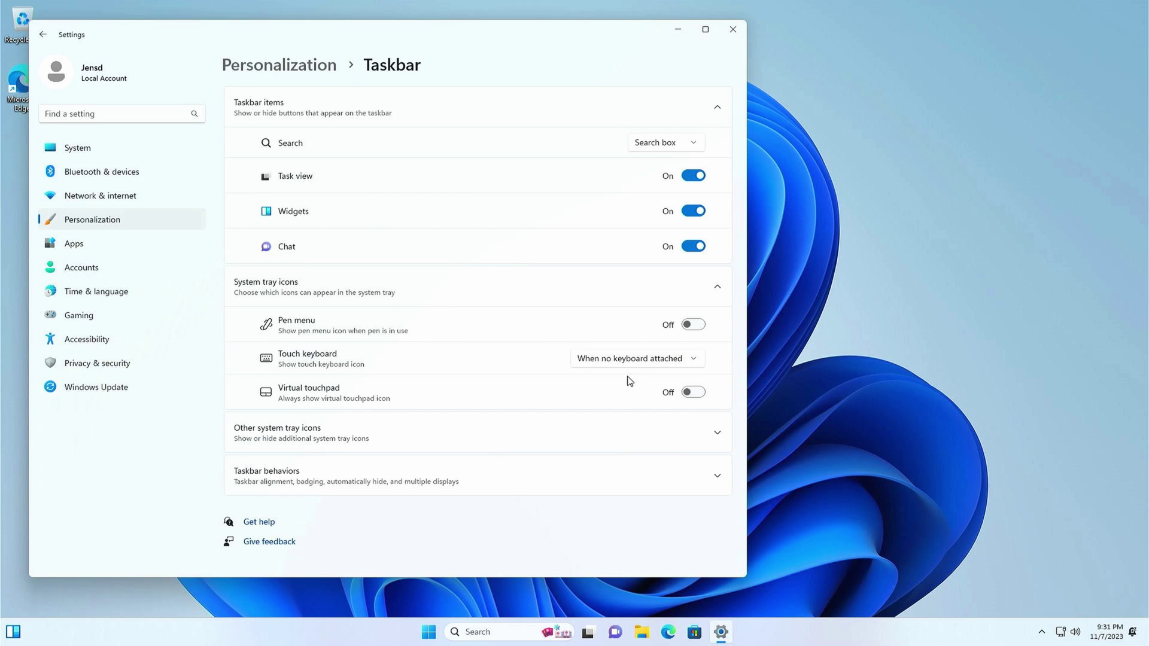
{"action": "left_click", "coordinate": [618, 484]}
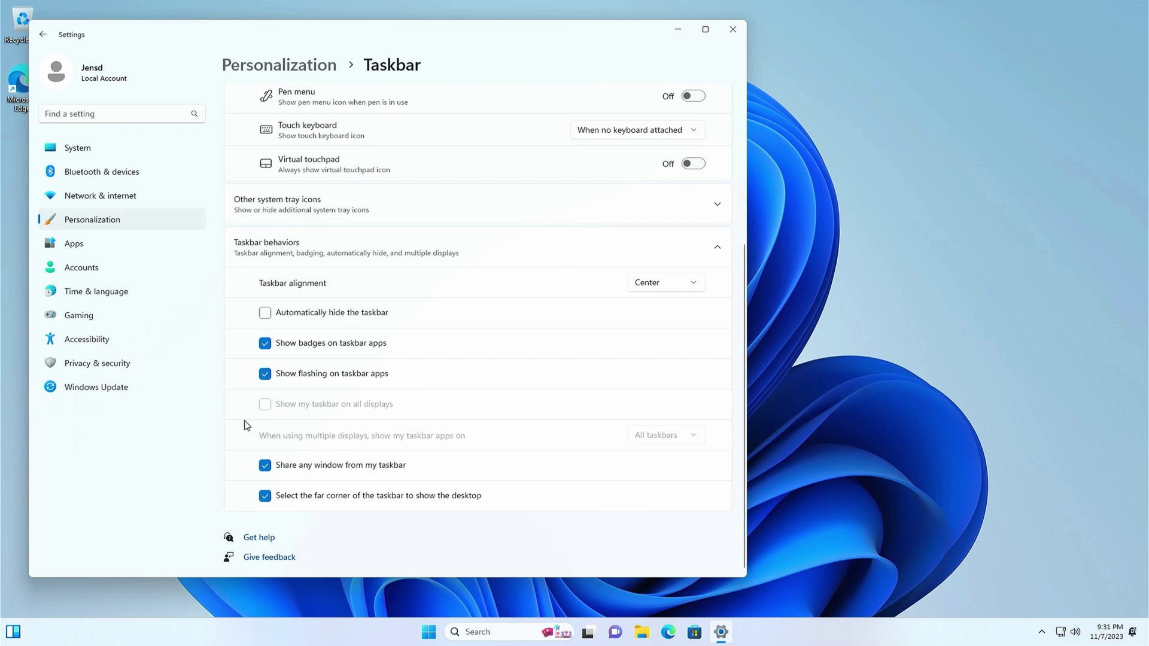
{"action": "left_click", "coordinate": [174, 394]}
{"action": "left_click", "coordinate": [656, 118]}
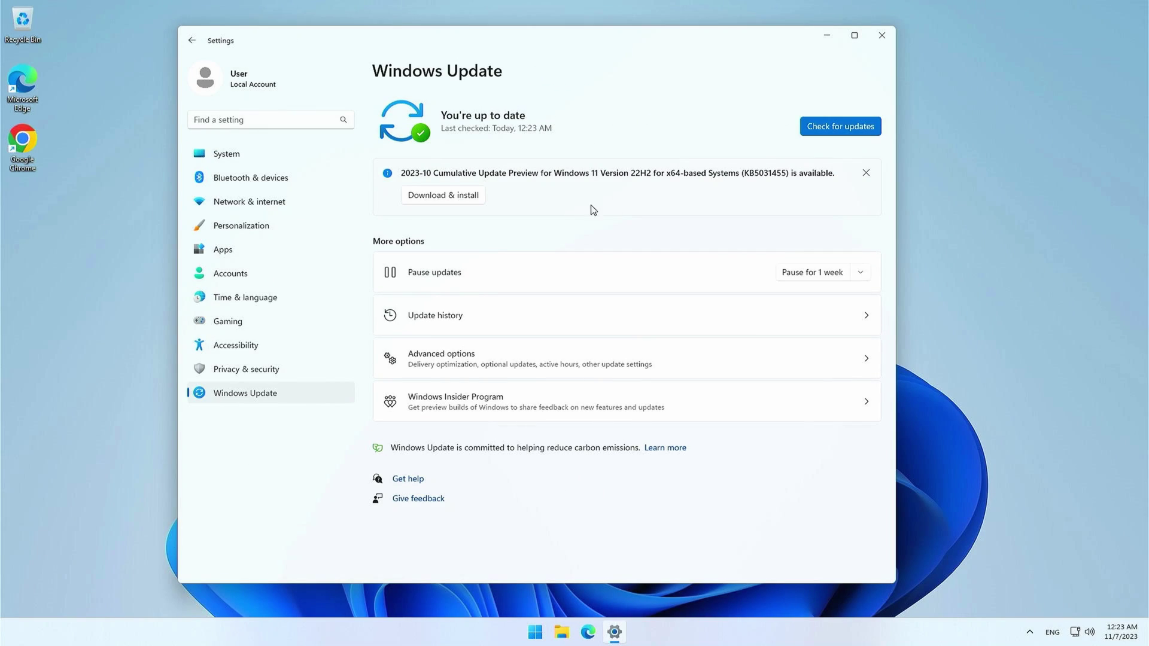
Download and install the 2023-10 cumulative update preview KB5031455.
{"action": "left_click", "coordinate": [477, 199]}
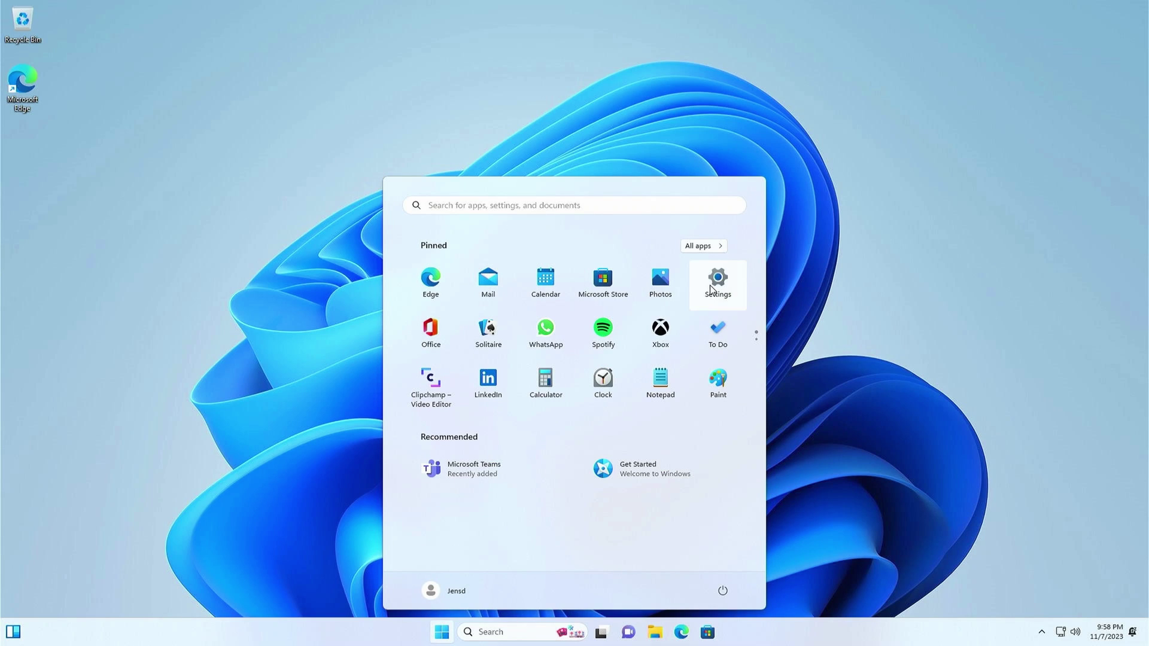
Open System > About in Settings to confirm OS build 22621.2506.
{"action": "left_click", "coordinate": [710, 284]}
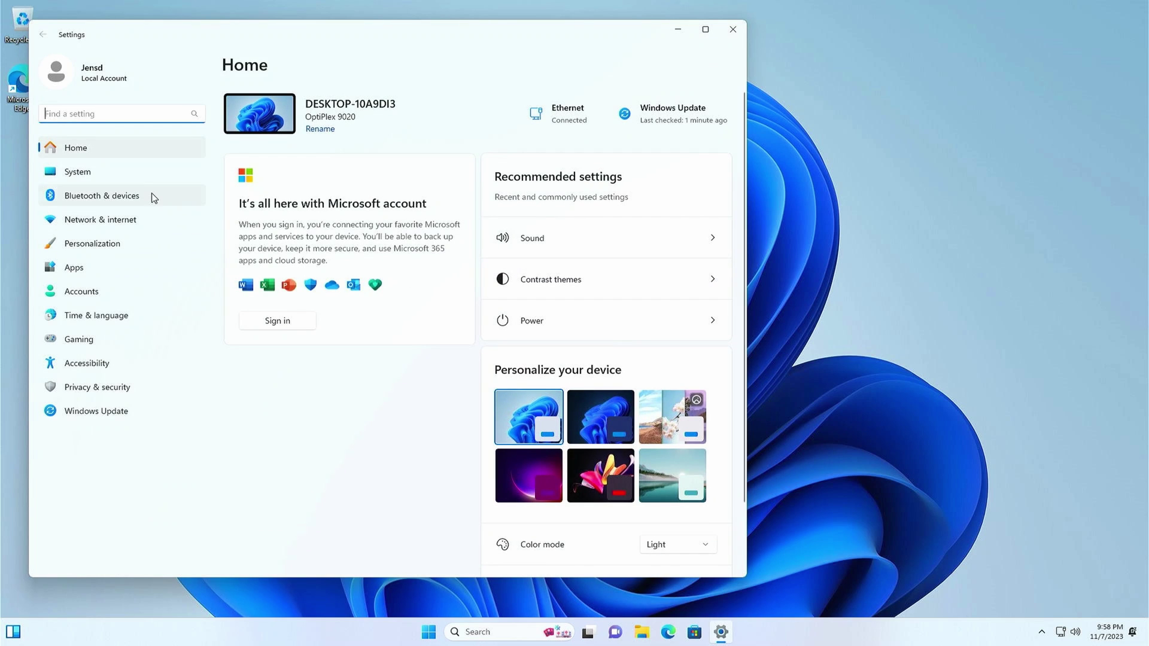
{"action": "left_click", "coordinate": [153, 171]}
{"action": "scroll", "coordinate": [329, 311], "scroll_direction": "down", "scroll_amount": 5}
{"action": "scroll", "coordinate": [329, 310], "scroll_direction": "down", "scroll_amount": 1}
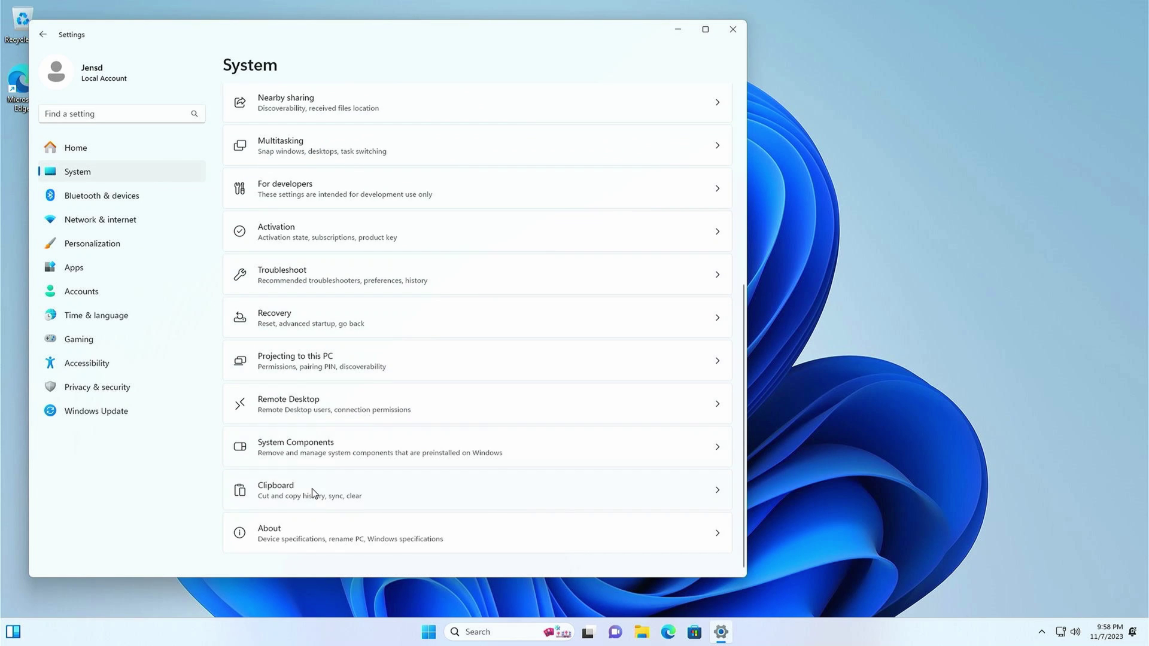
{"action": "left_click", "coordinate": [329, 538]}
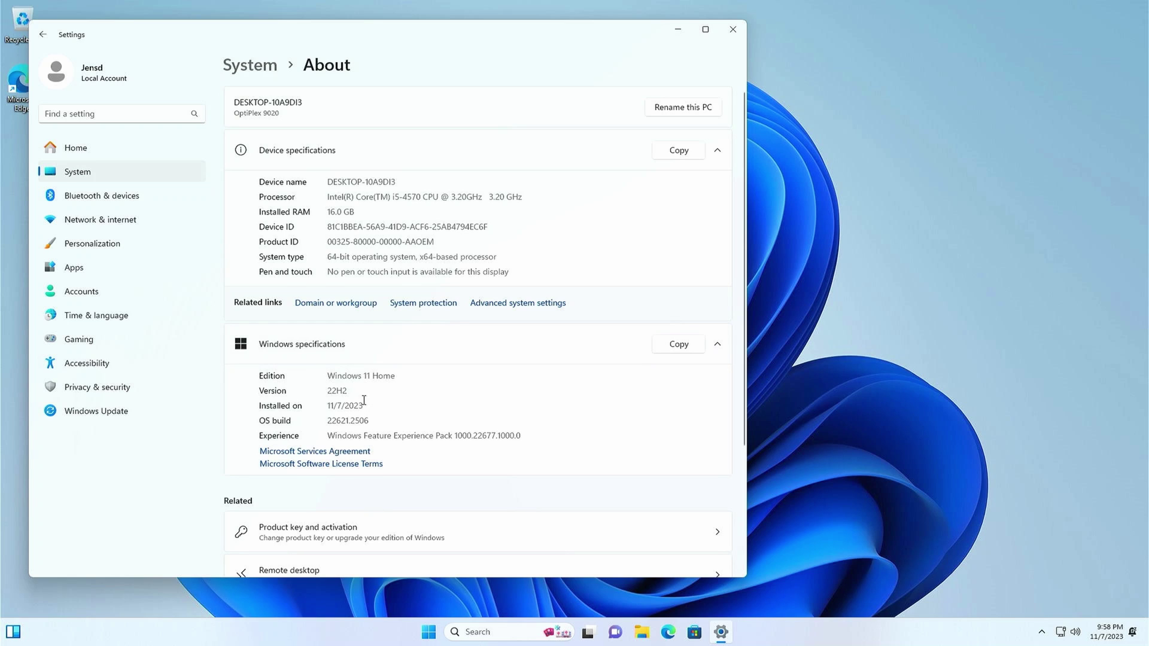
Check for updates and find KB5031455 listed as installed in Update history.
{"action": "left_click", "coordinate": [174, 410]}
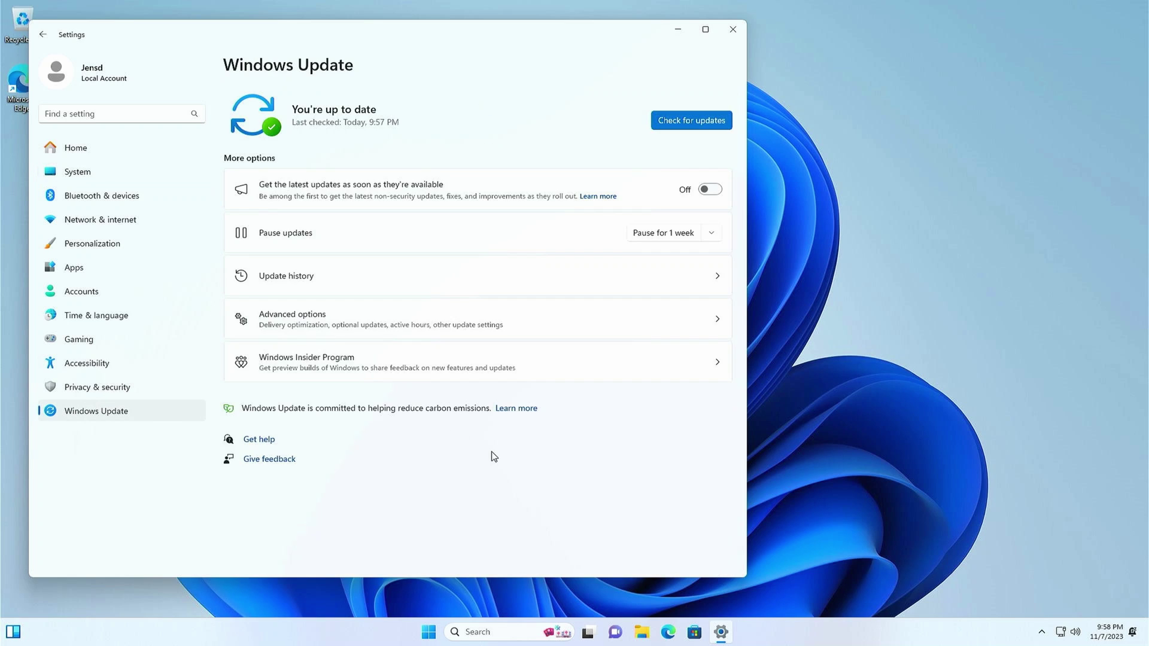
{"action": "left_click", "coordinate": [685, 118]}
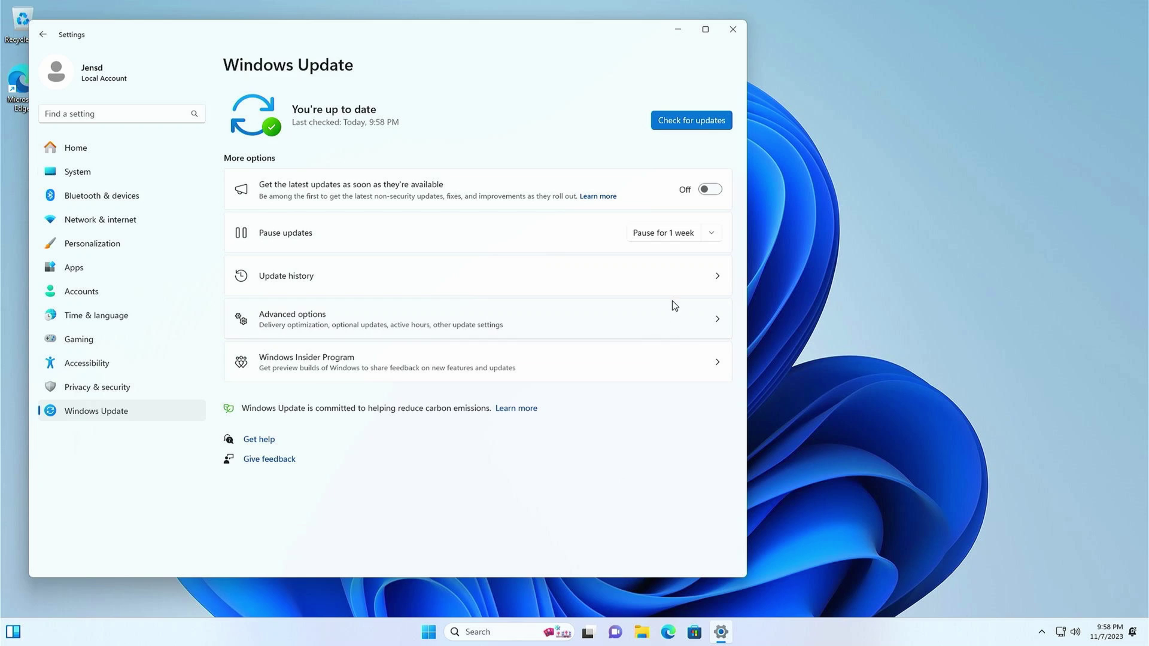
{"action": "left_click", "coordinate": [679, 287]}
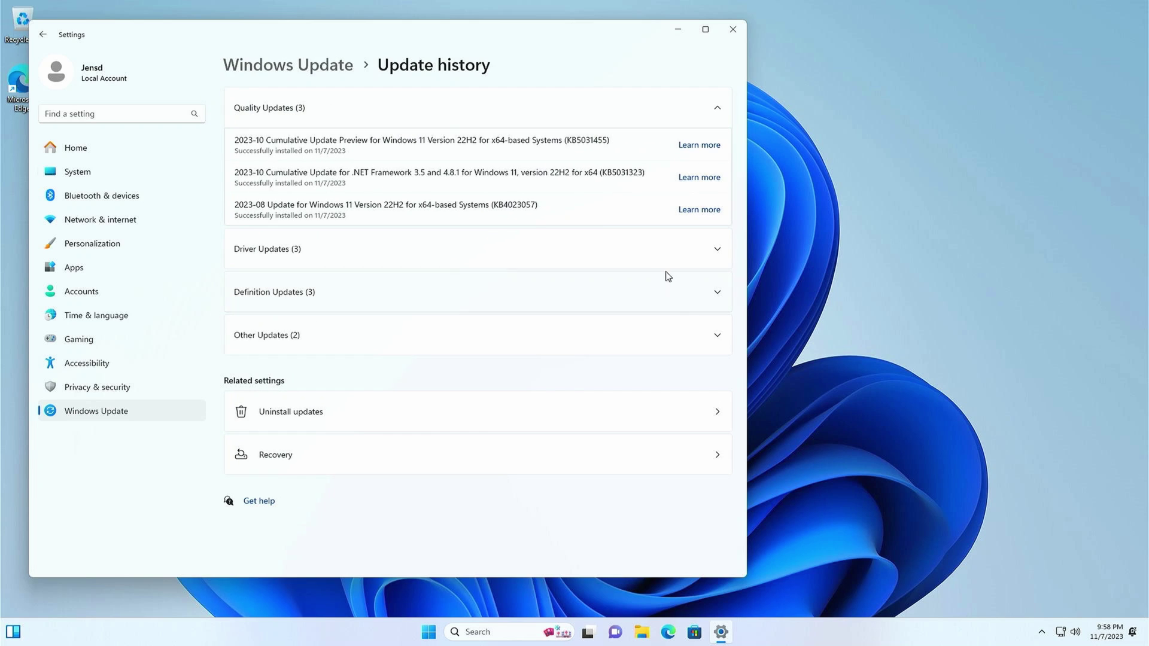
{"action": "left_click_drag", "start_coordinate": [566, 140], "coordinate": [609, 133]}
{"action": "right_click", "coordinate": [804, 640]}
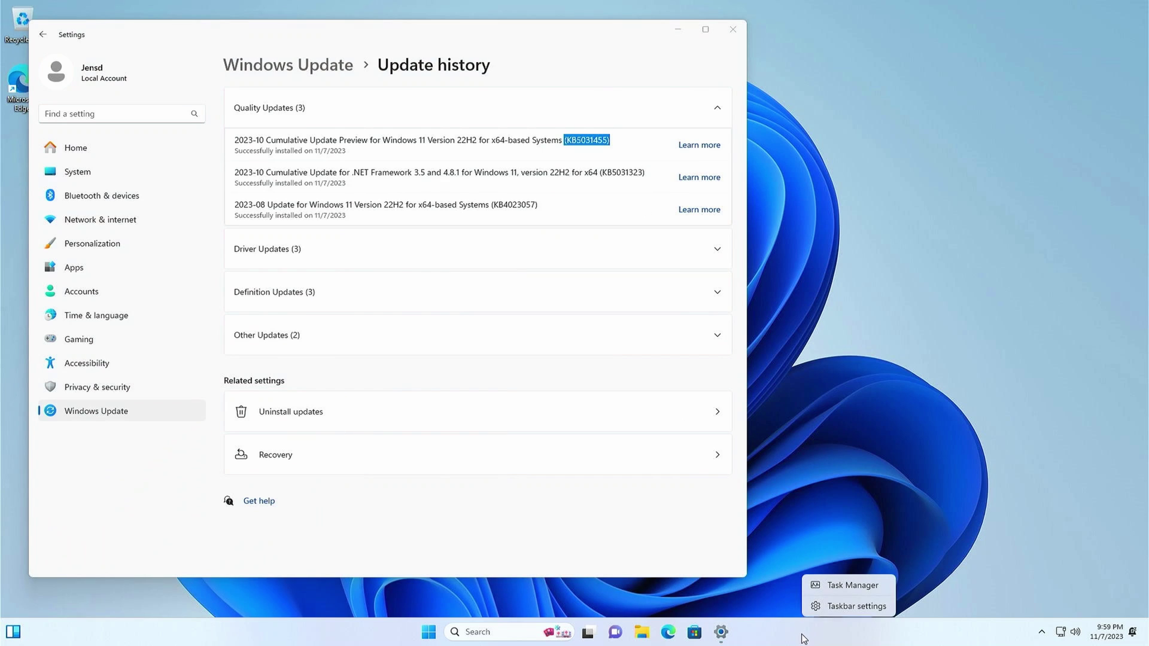
Leave Combine taskbar buttons set to Always under Taskbar behaviors, then close Settings.
{"action": "left_click", "coordinate": [823, 609]}
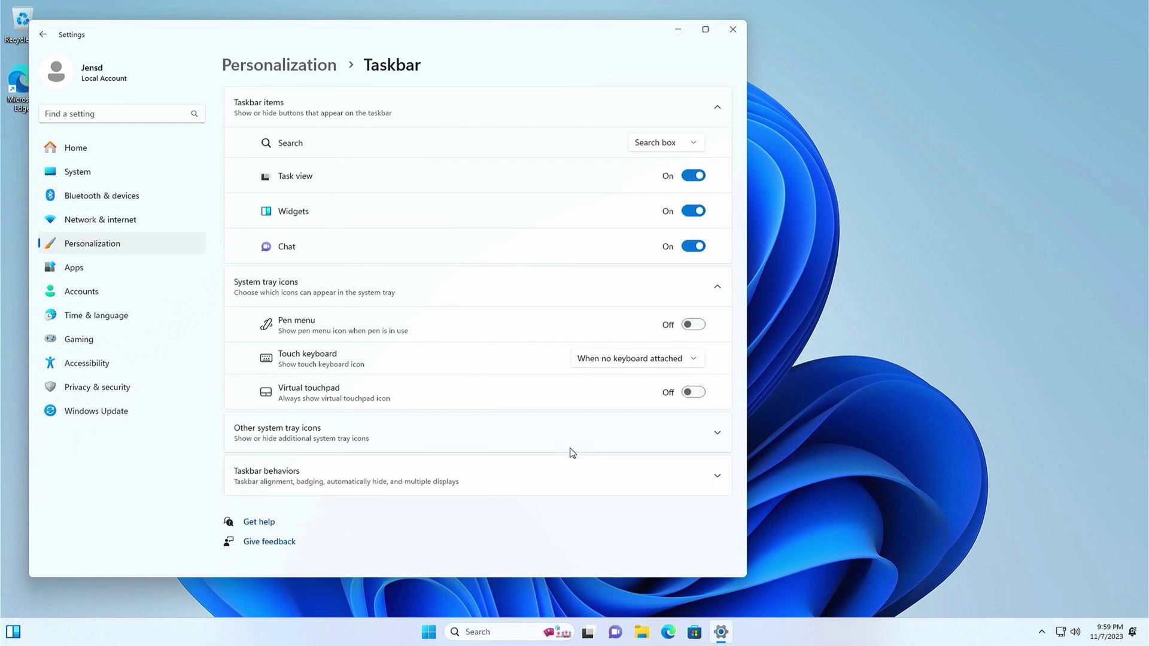
{"action": "left_click", "coordinate": [563, 475]}
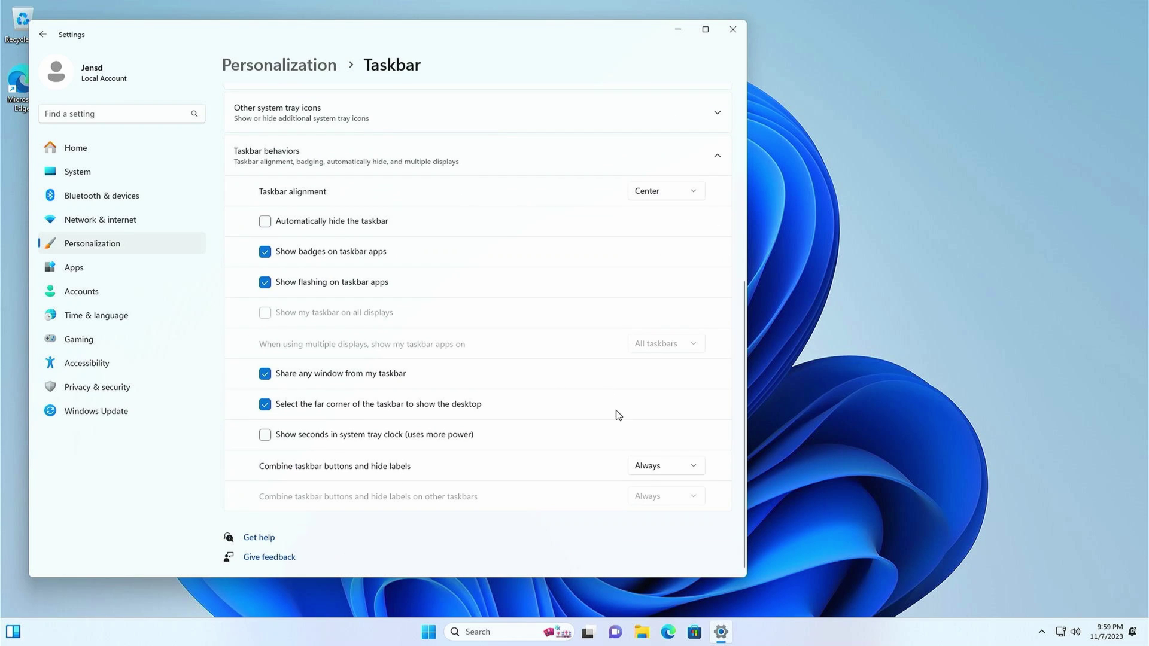
{"action": "left_click", "coordinate": [693, 470]}
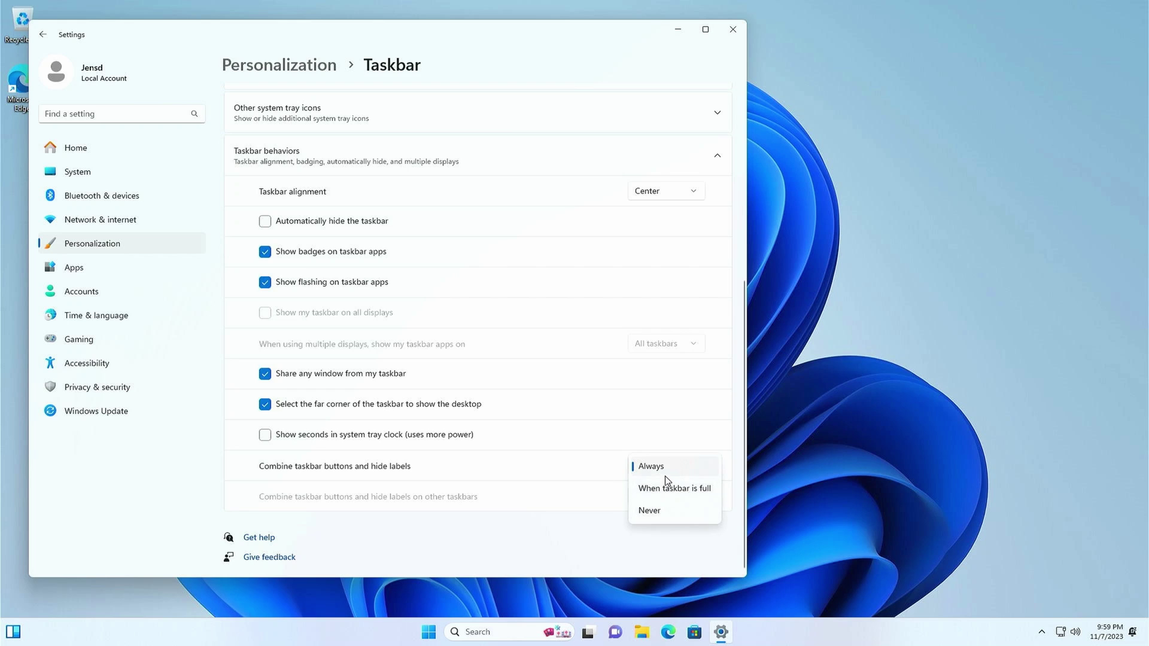
{"action": "left_click", "coordinate": [625, 552]}
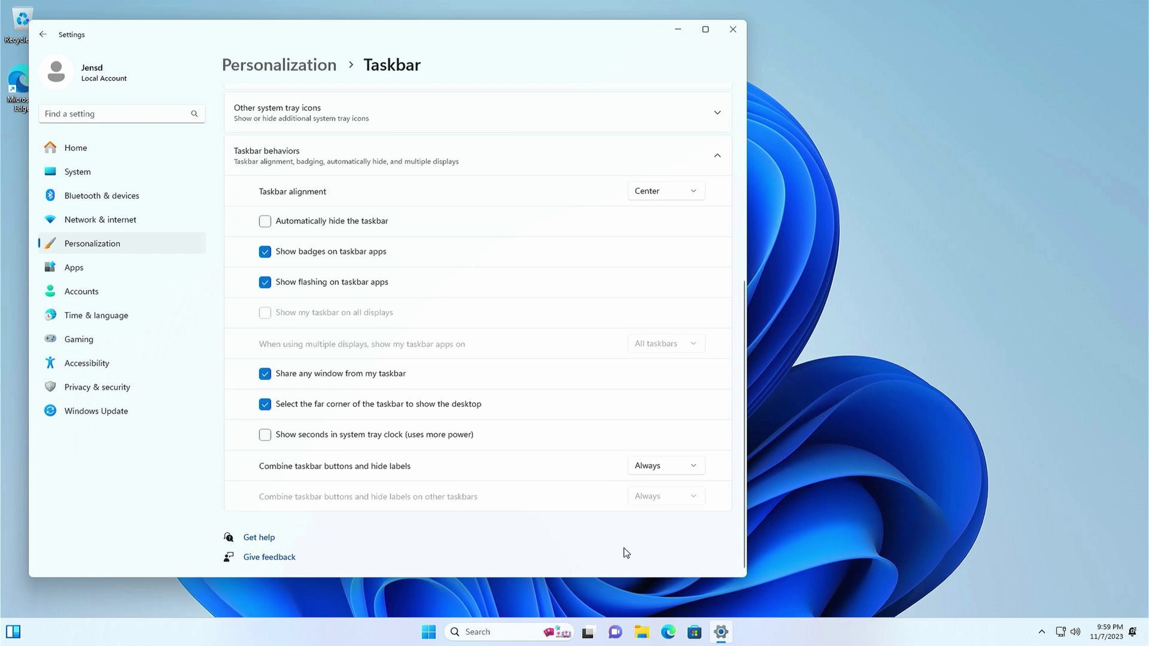
{"action": "left_click", "coordinate": [732, 30]}
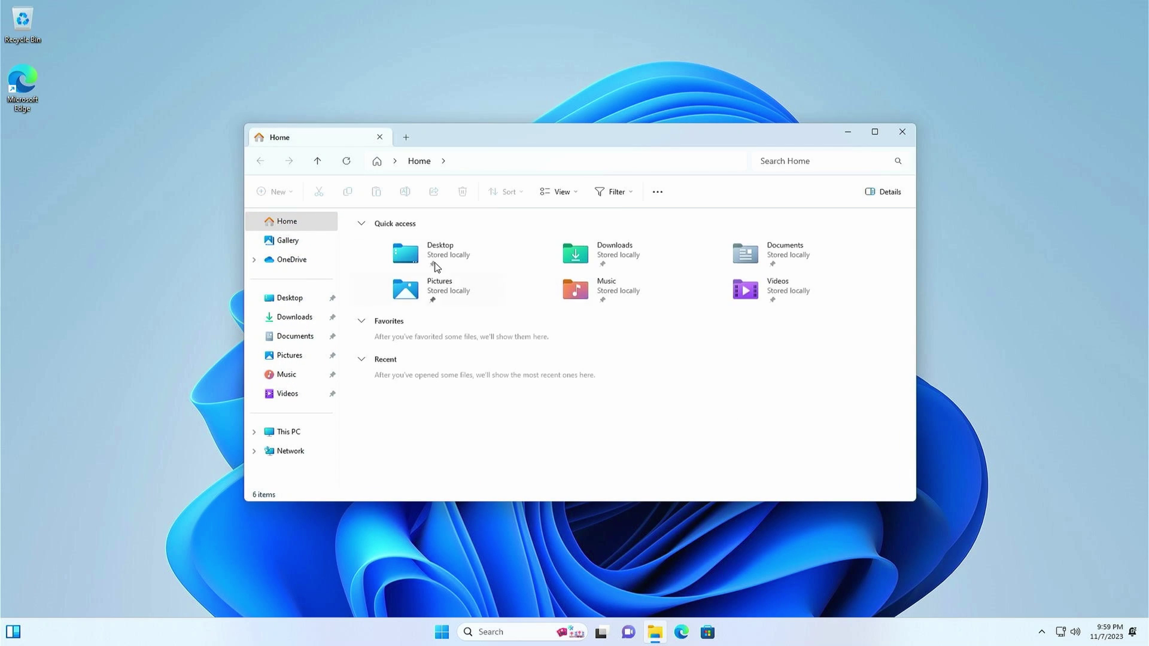
Open Downloads in a new Explorer tab and run windows11_kb5027397_x64.
{"action": "left_click", "coordinate": [407, 139]}
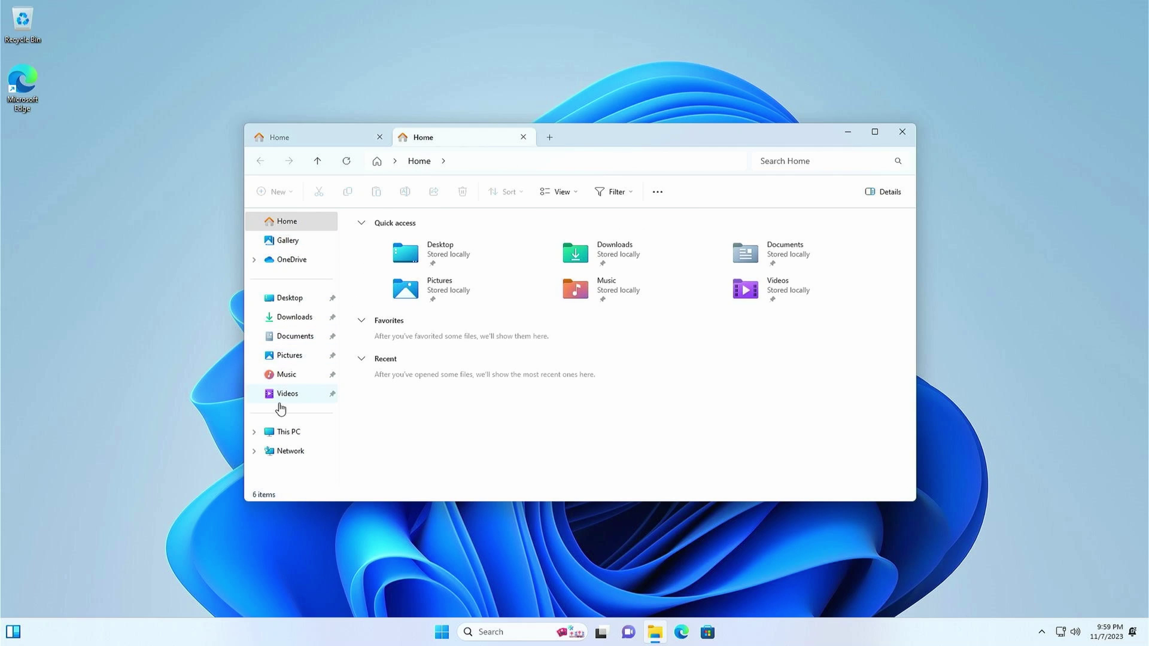
{"action": "left_click", "coordinate": [282, 432]}
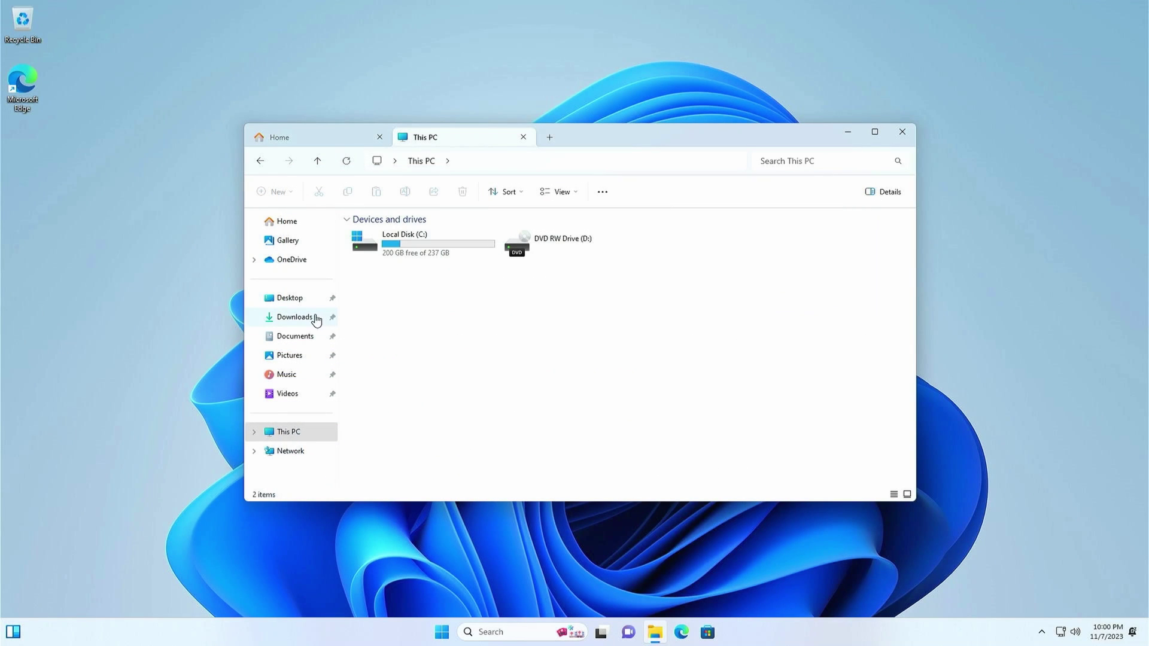
{"action": "left_click", "coordinate": [314, 317]}
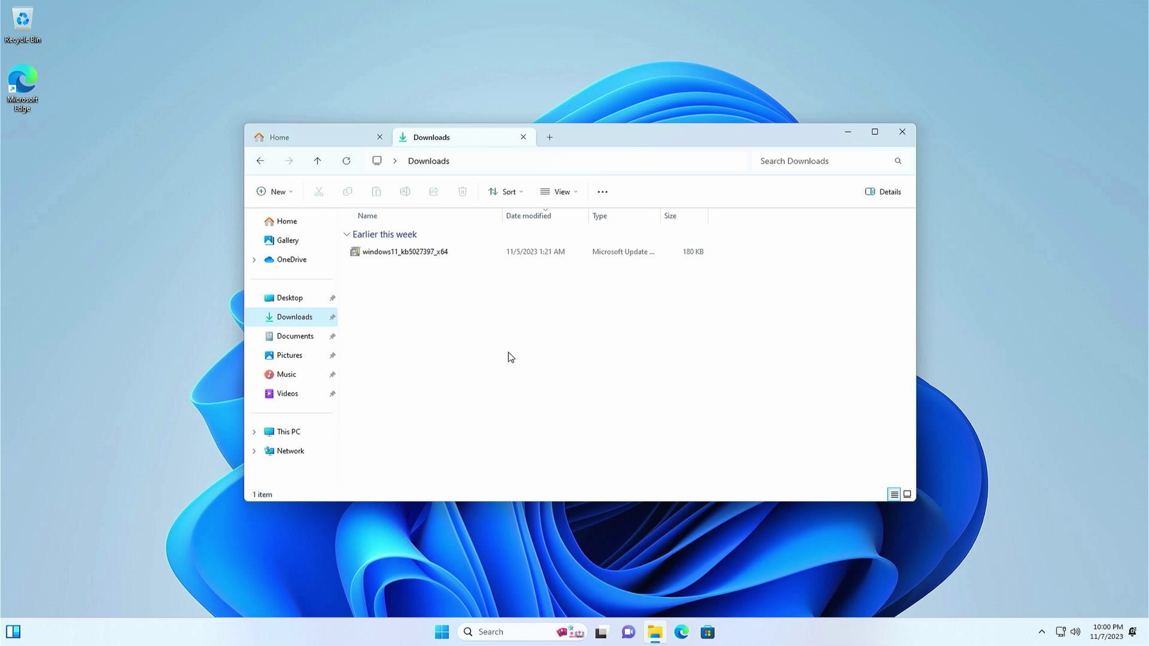
{"action": "double_click", "coordinate": [422, 255]}
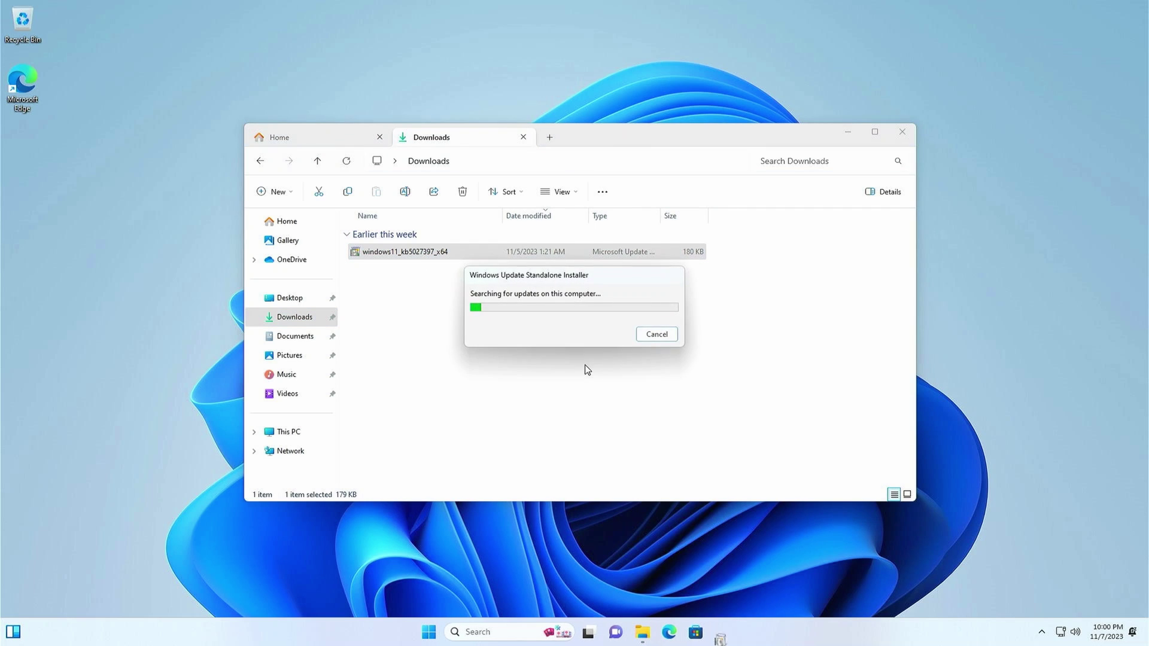
Confirm installing KB5027397 and restart the PC to complete it.
{"action": "left_click", "coordinate": [603, 337]}
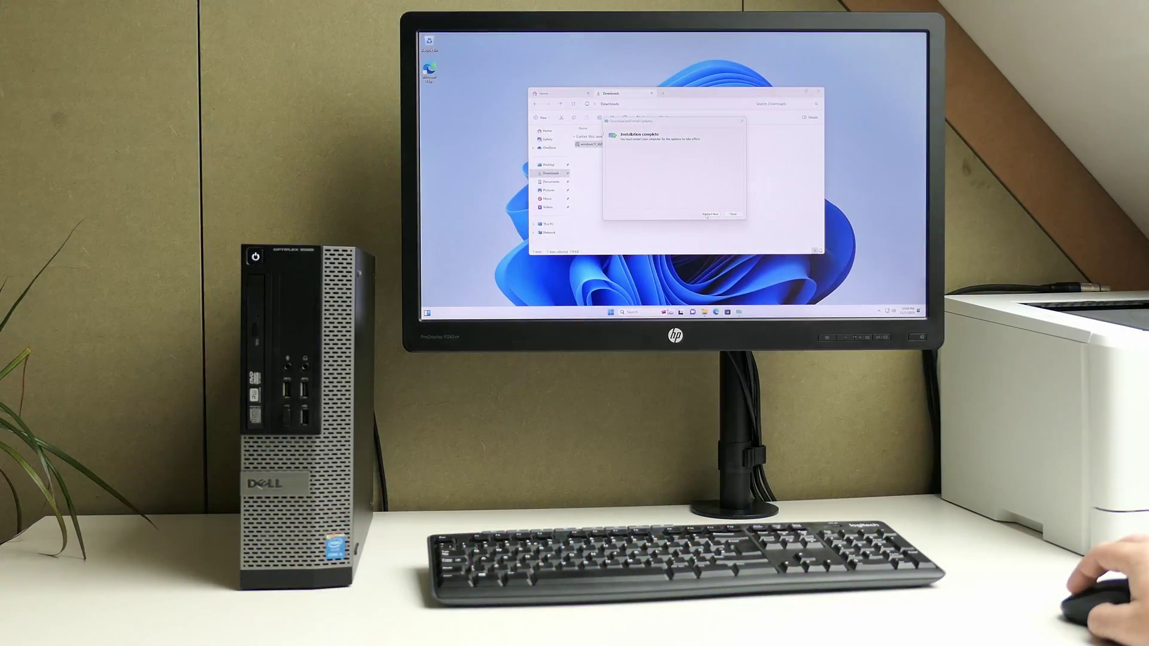
{"action": "left_click", "coordinate": [707, 215]}
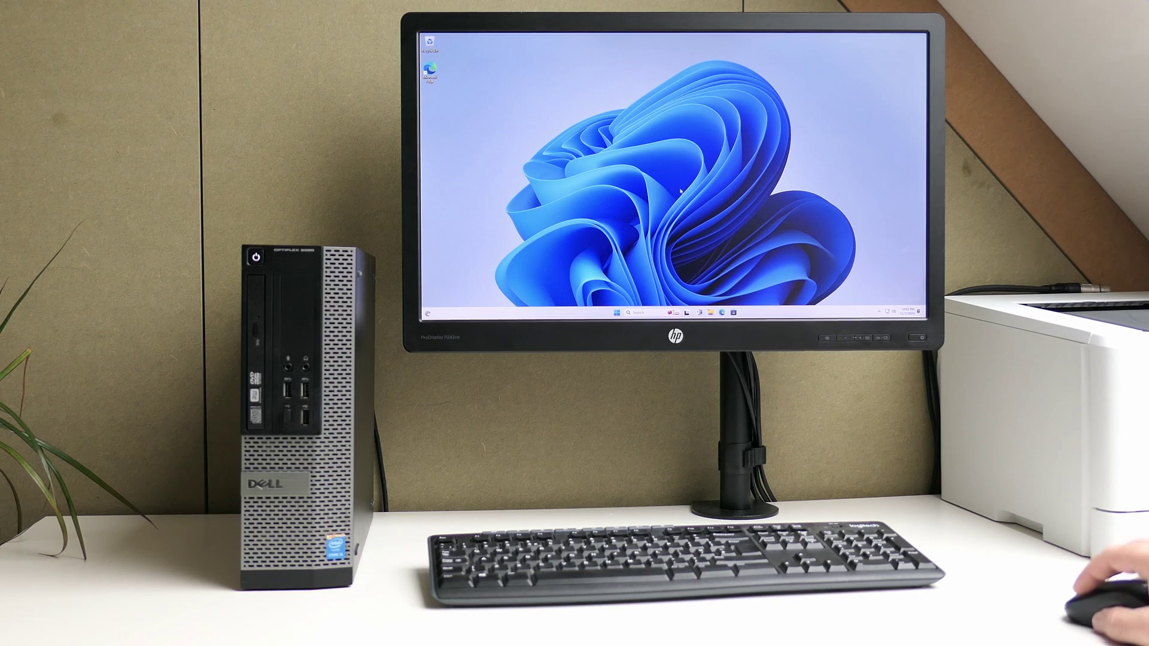
Reopen Settings from Start after the restart and scroll the System page toward About.
{"action": "left_click", "coordinate": [616, 313]}
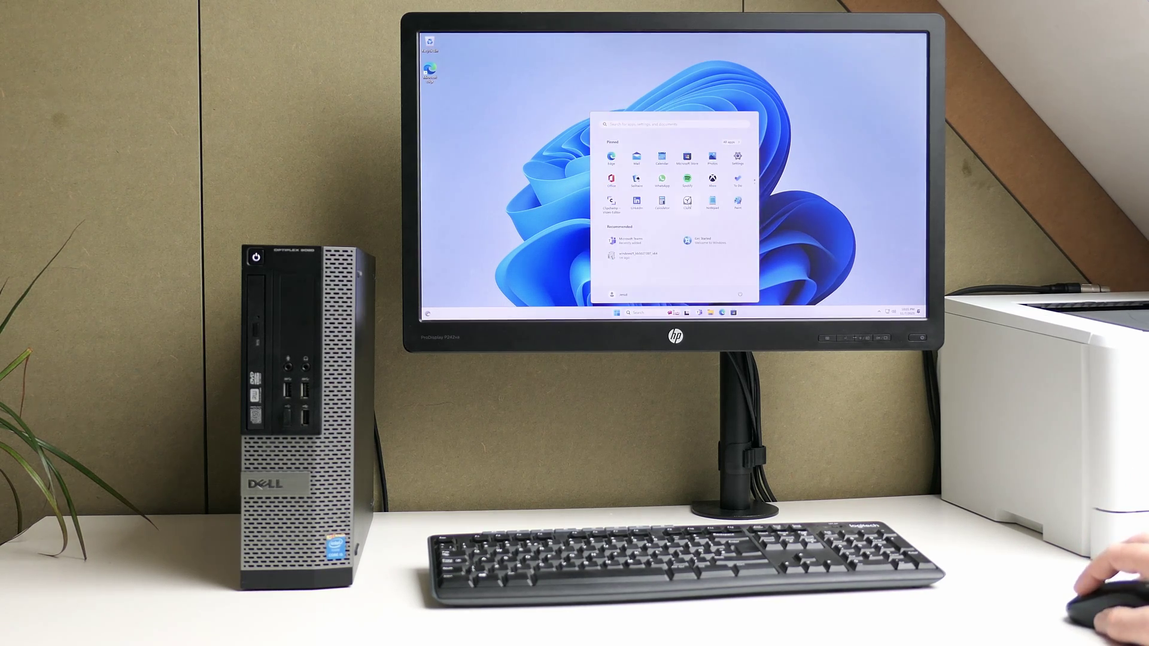
{"action": "left_click", "coordinate": [737, 155]}
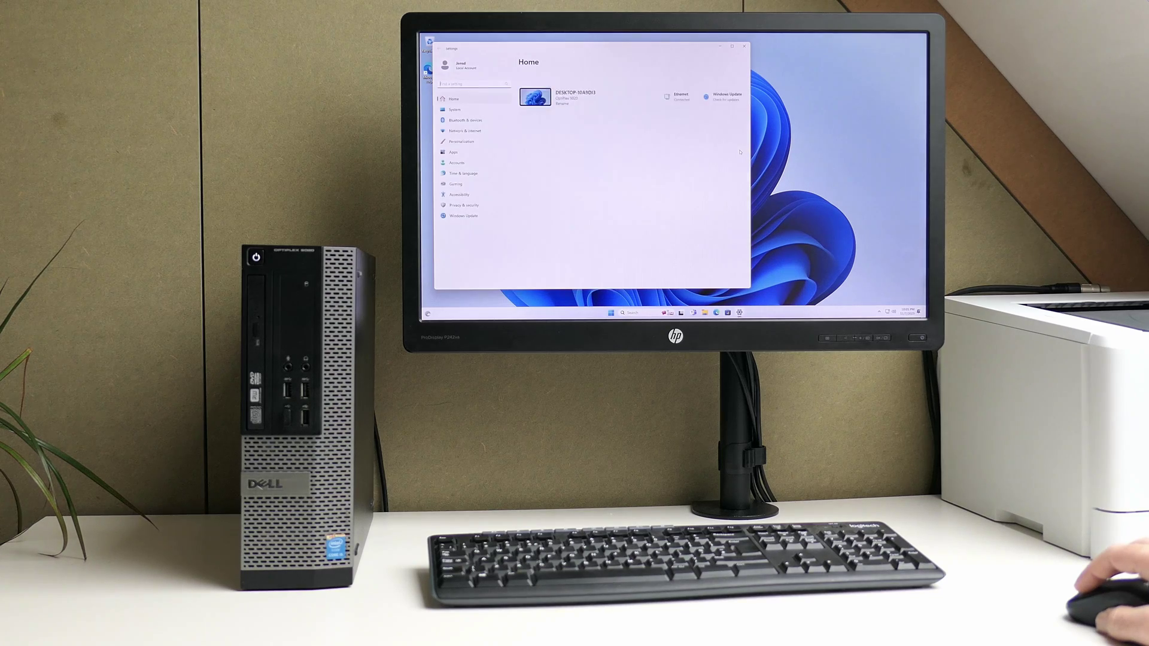
{"action": "left_click", "coordinate": [487, 109]}
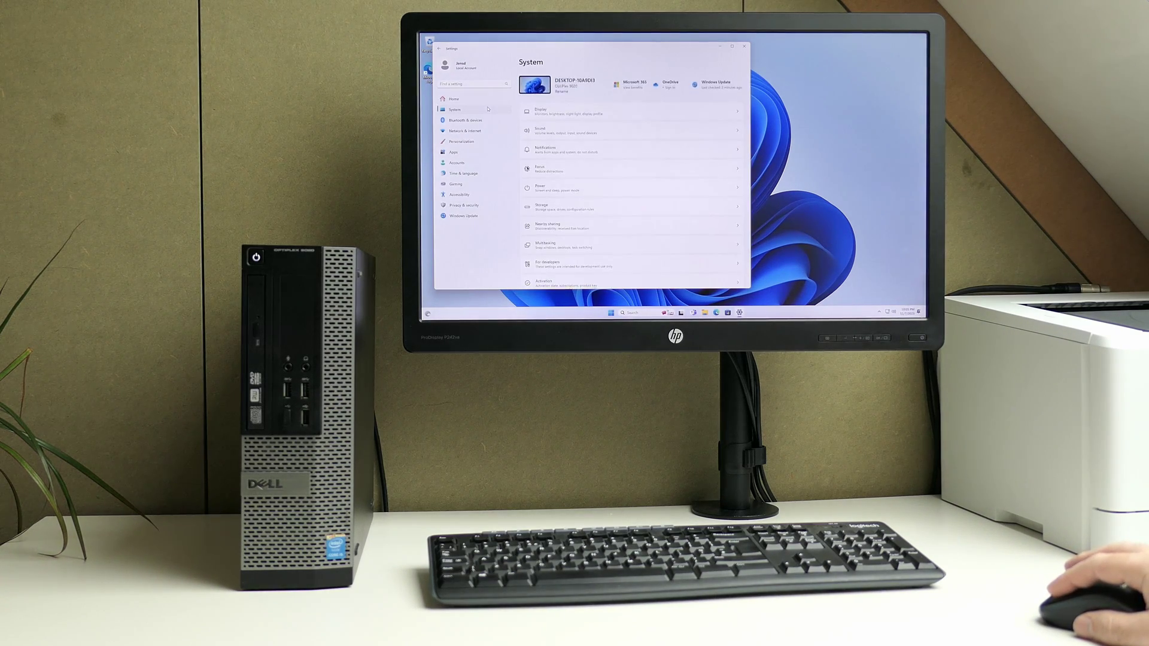
{"action": "scroll", "coordinate": [590, 265], "scroll_direction": "down", "scroll_amount": 5}
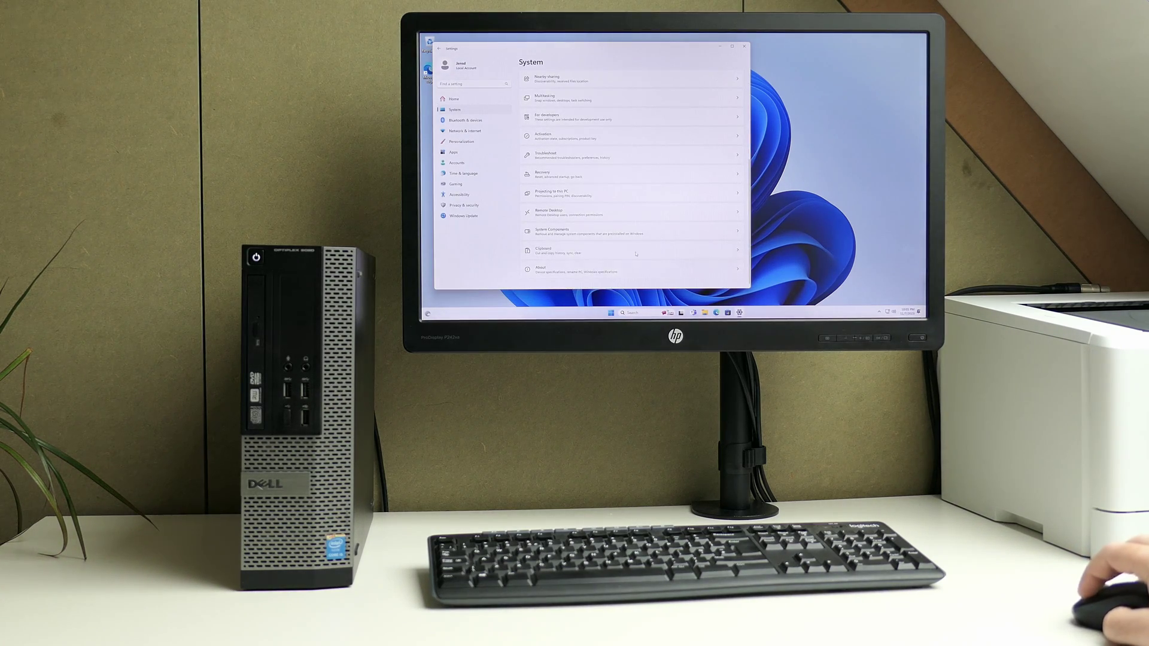
Check the About page, then run winver to show the Windows version.
{"action": "left_click", "coordinate": [590, 265]}
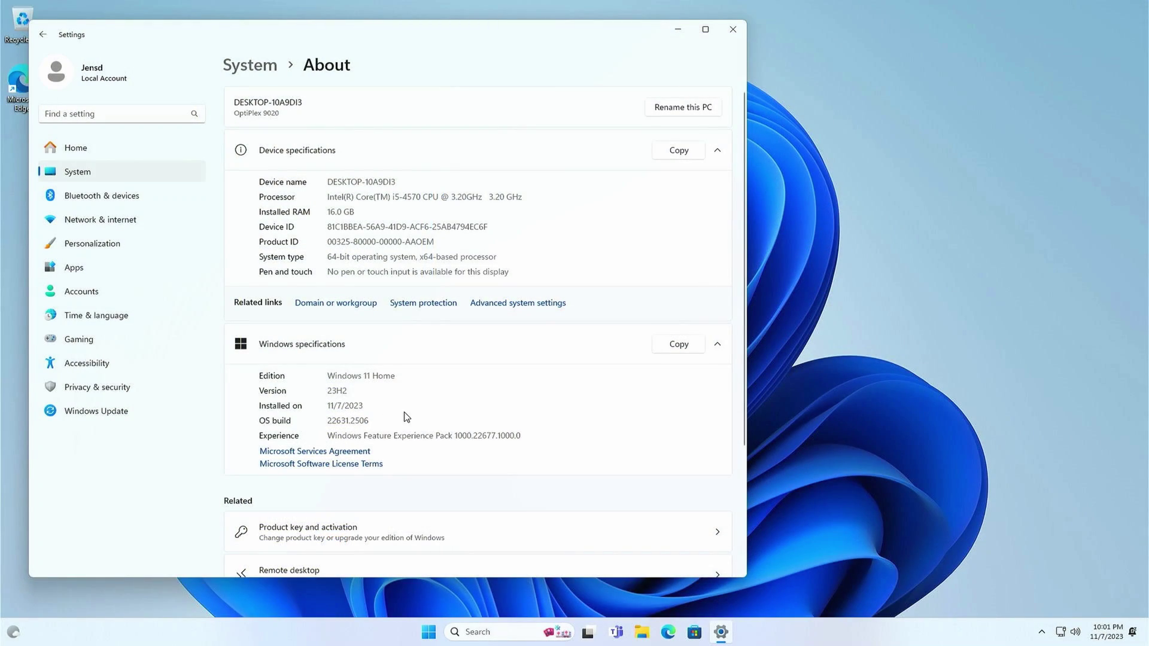
{"action": "key", "text": "super"}
{"action": "type", "text": "winver"}
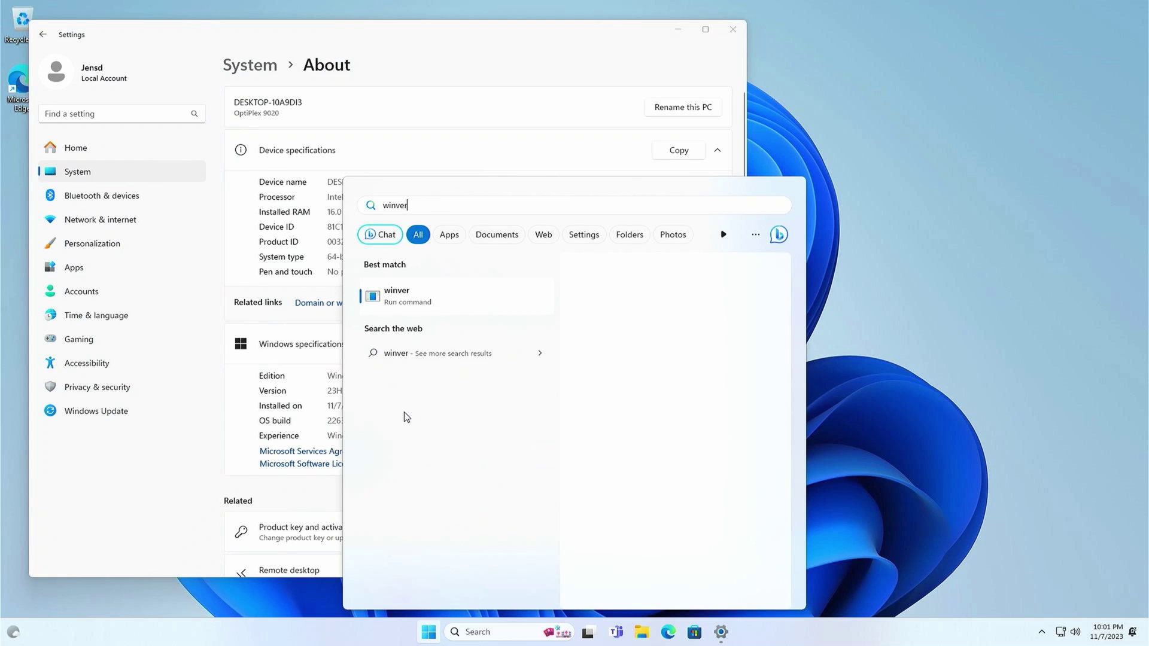
{"action": "key", "text": "Return"}
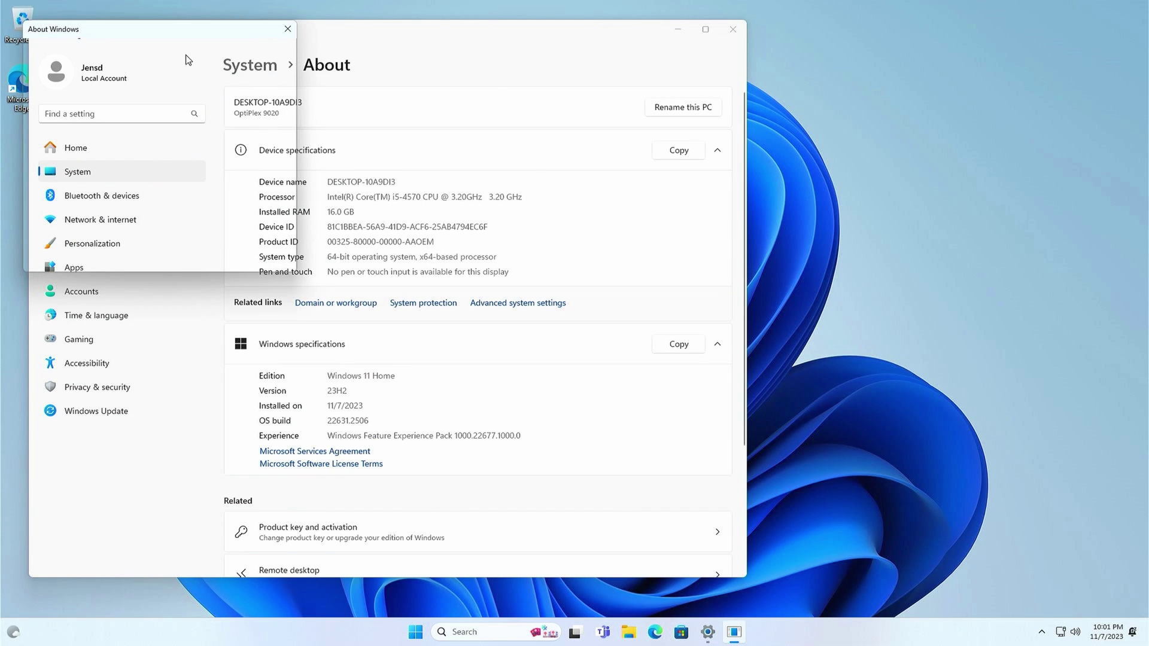
Confirm version 23H2, build 22631.2506 in About Windows, then close it and Settings.
{"action": "left_click_drag", "start_coordinate": [172, 30], "coordinate": [983, 175]}
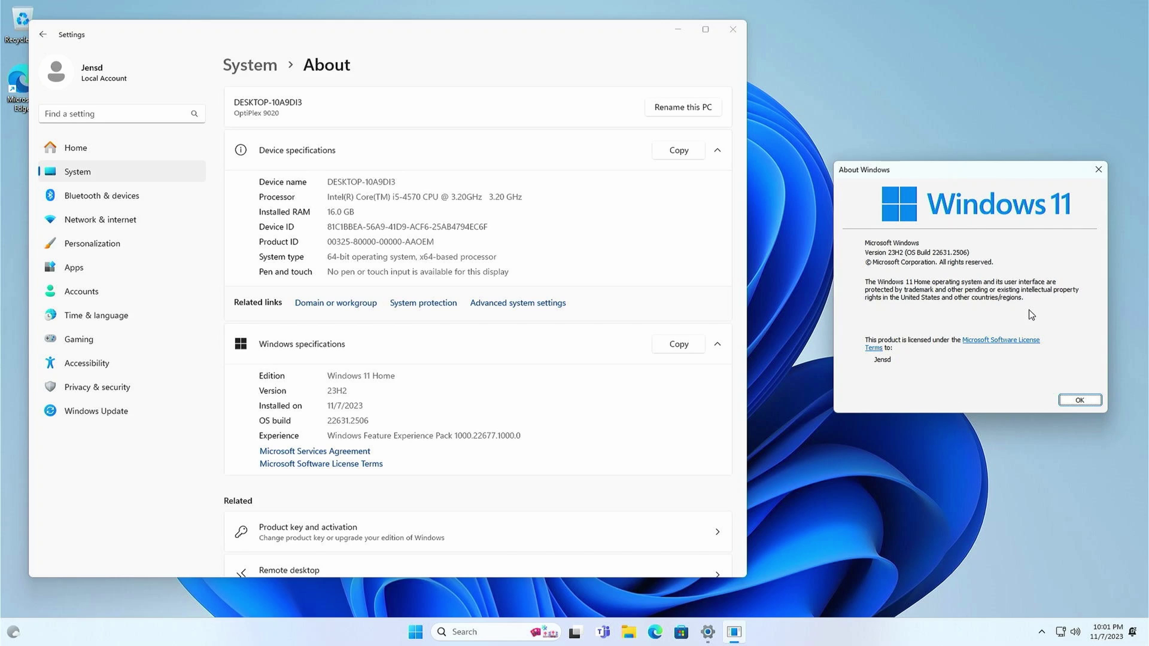
{"action": "left_click", "coordinate": [1065, 399]}
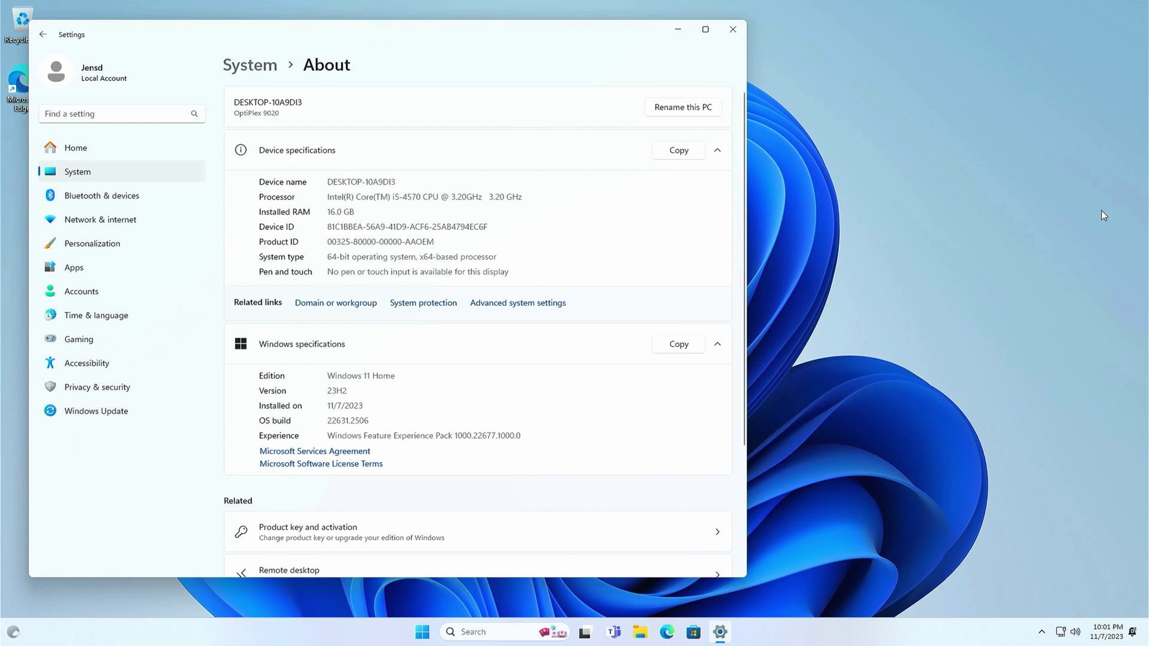
{"action": "left_click", "coordinate": [733, 29]}
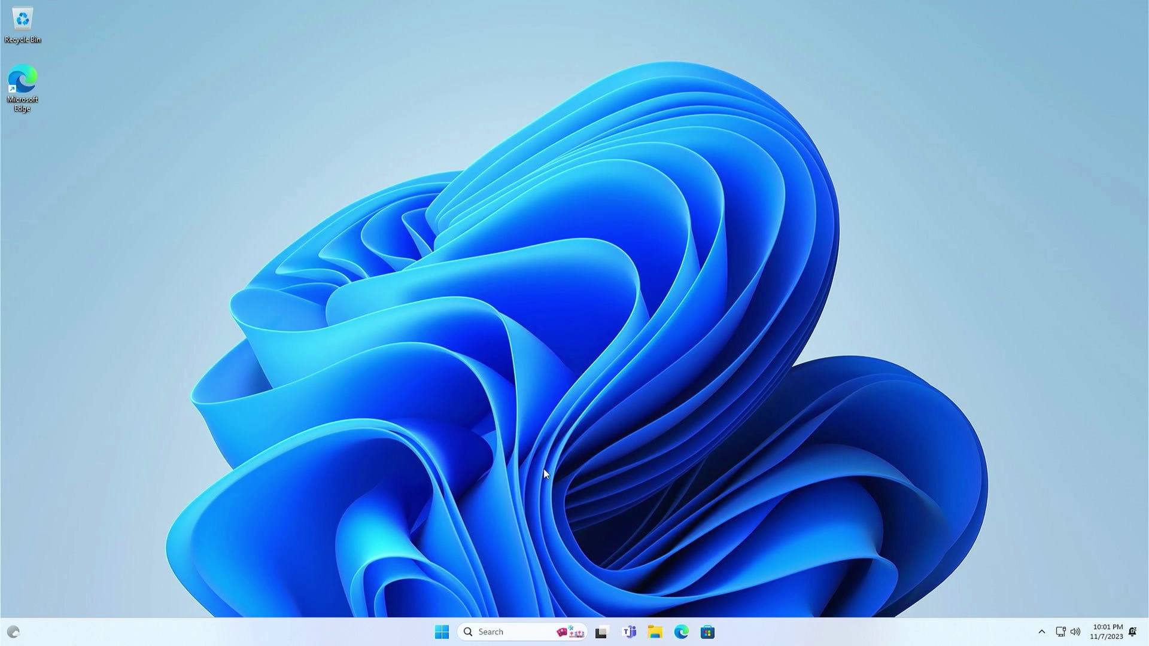
Shut down the PC from the Start menu's power options.
{"action": "left_click", "coordinate": [442, 633]}
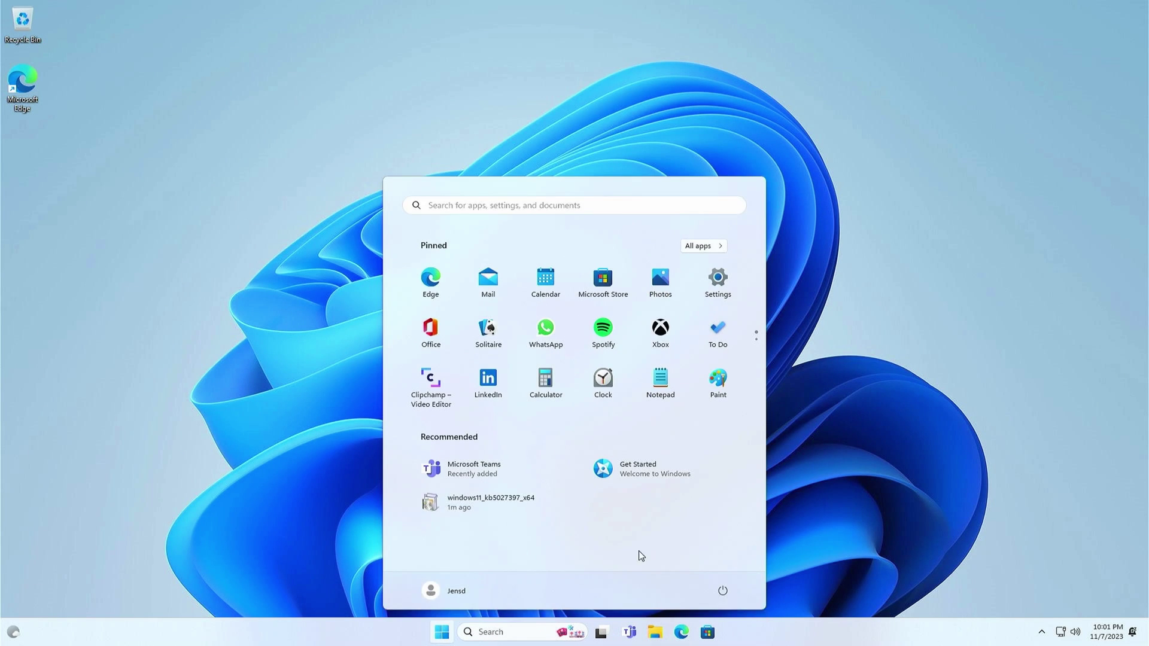
{"action": "left_click", "coordinate": [722, 591]}
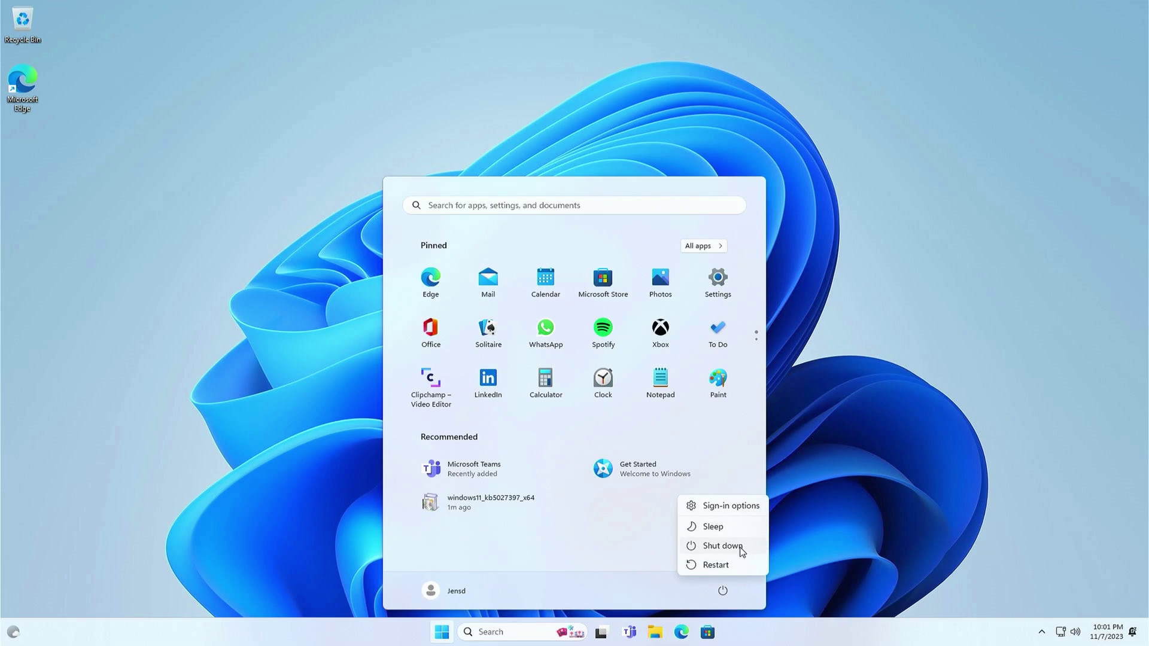
{"action": "left_click", "coordinate": [715, 543]}
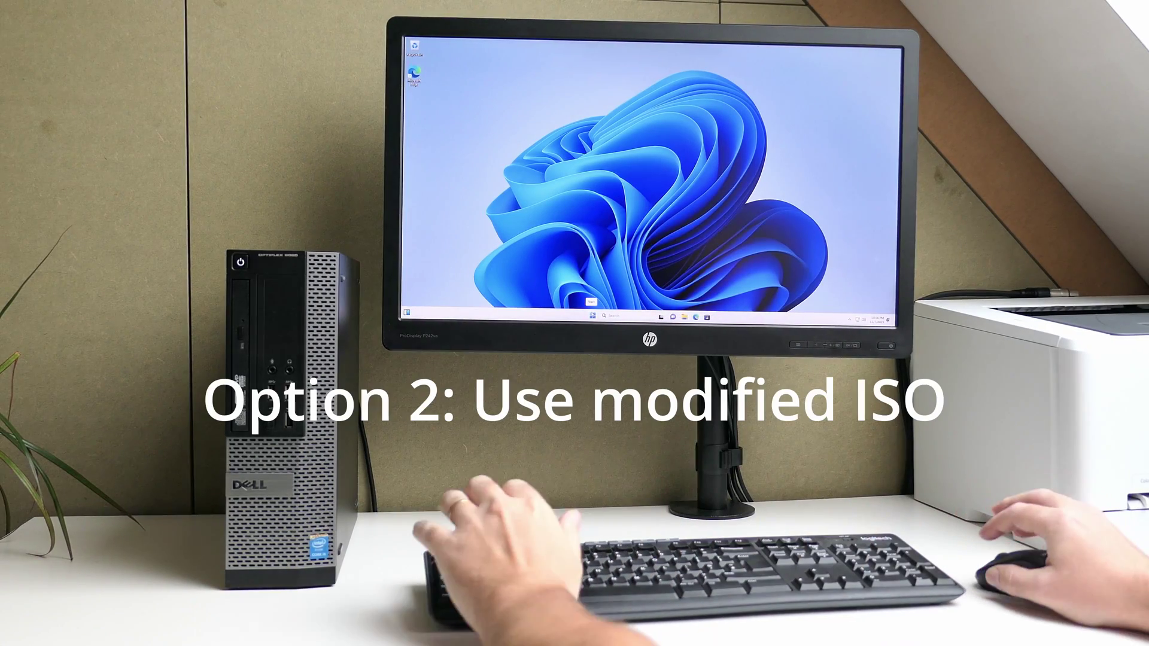
On the other PC, show the About page's Windows 11 Home 22H2 version, then close Settings.
{"action": "left_click", "coordinate": [712, 164]}
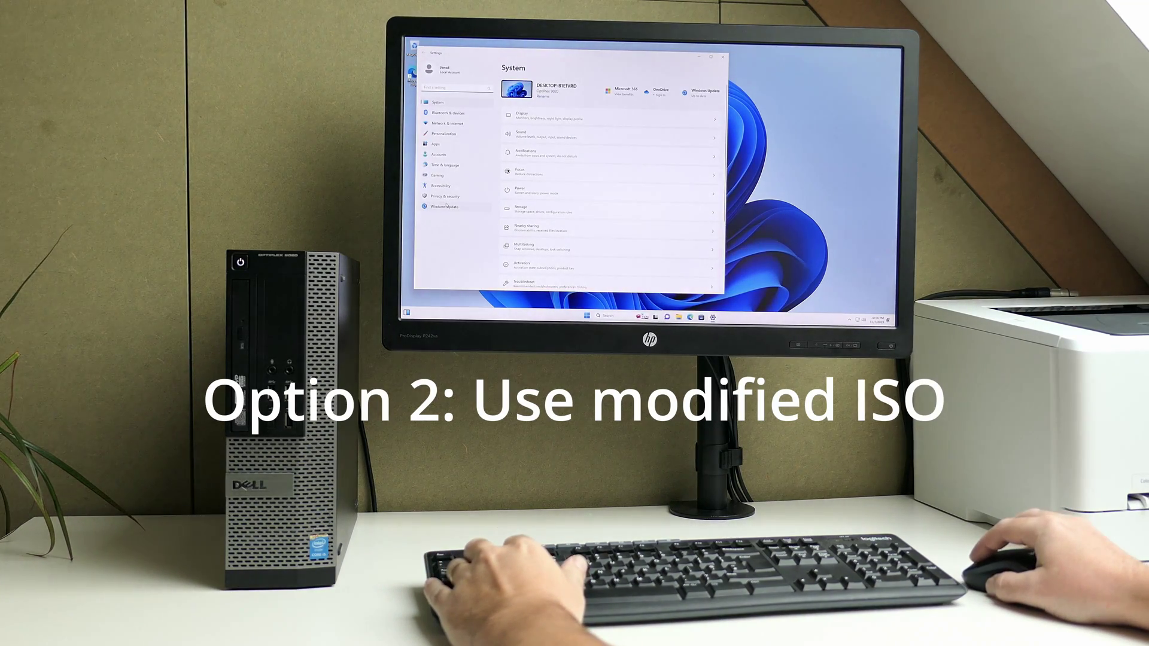
{"action": "scroll", "coordinate": [558, 269], "scroll_direction": "down", "scroll_amount": 5}
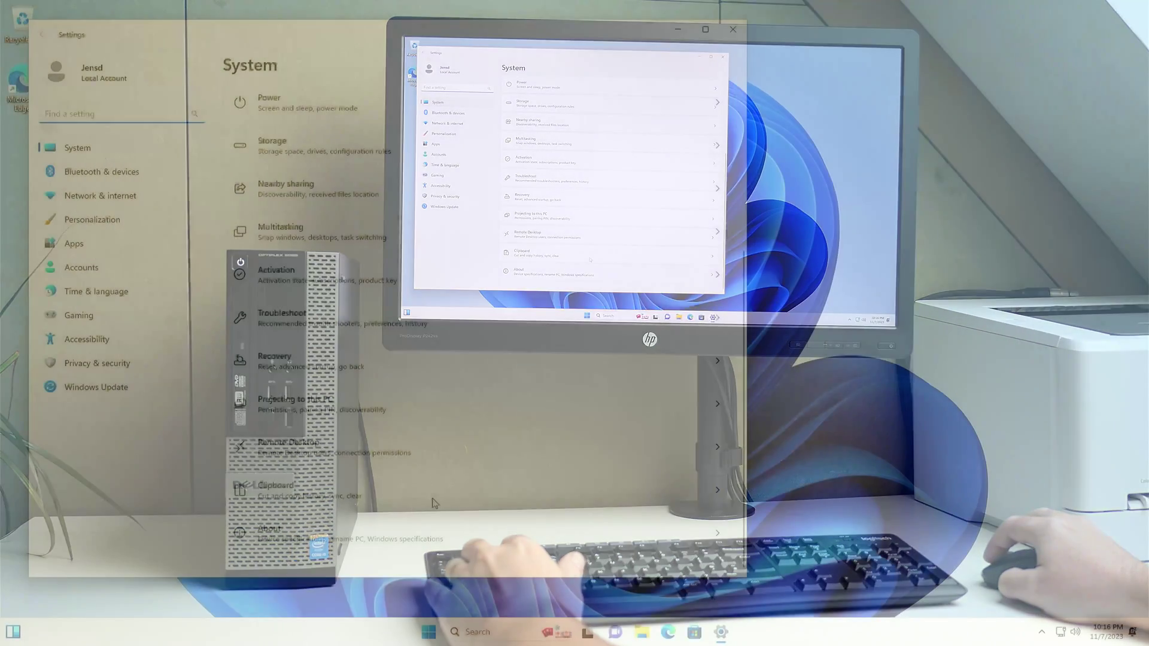
{"action": "left_click", "coordinate": [557, 269]}
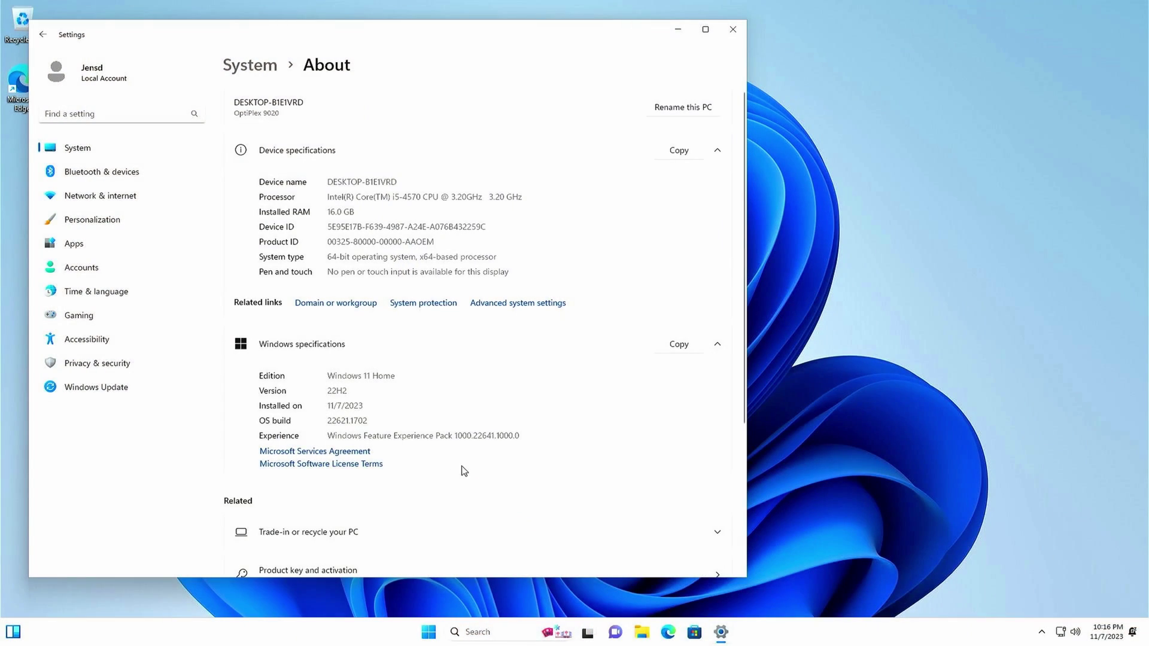
{"action": "double_click", "coordinate": [323, 395]}
{"action": "left_click", "coordinate": [409, 387]}
{"action": "left_click", "coordinate": [732, 29]}
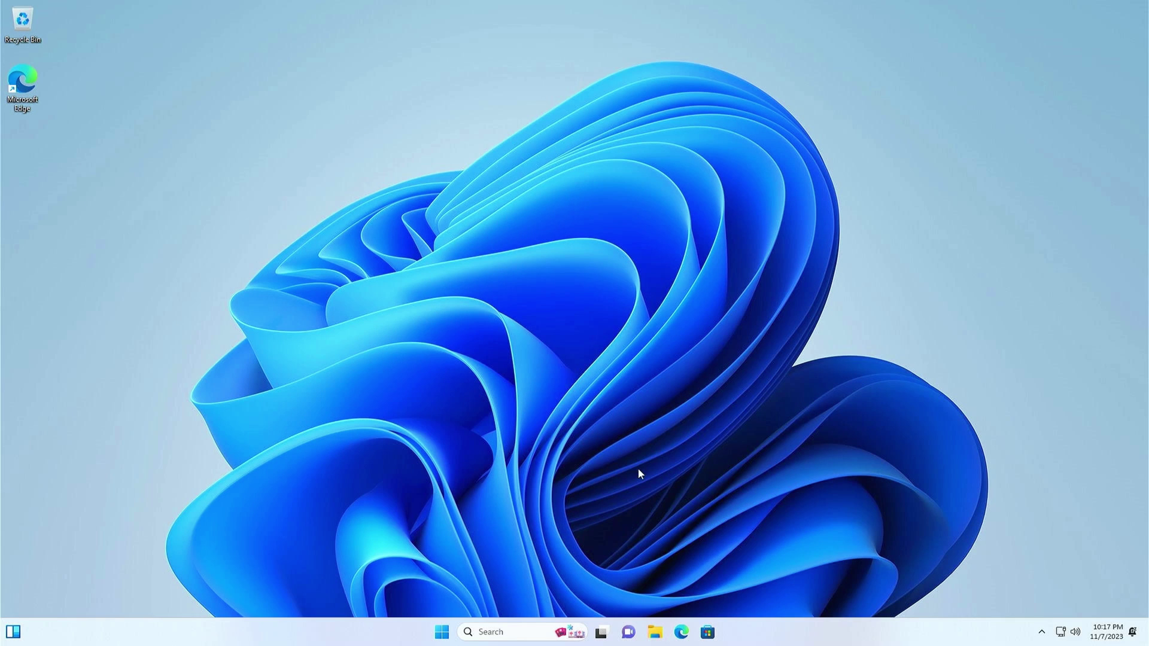
Search 'download windows' in Edge, accept cookies on Microsoft's page, and reach the ISO choices.
{"action": "left_click", "coordinate": [681, 628]}
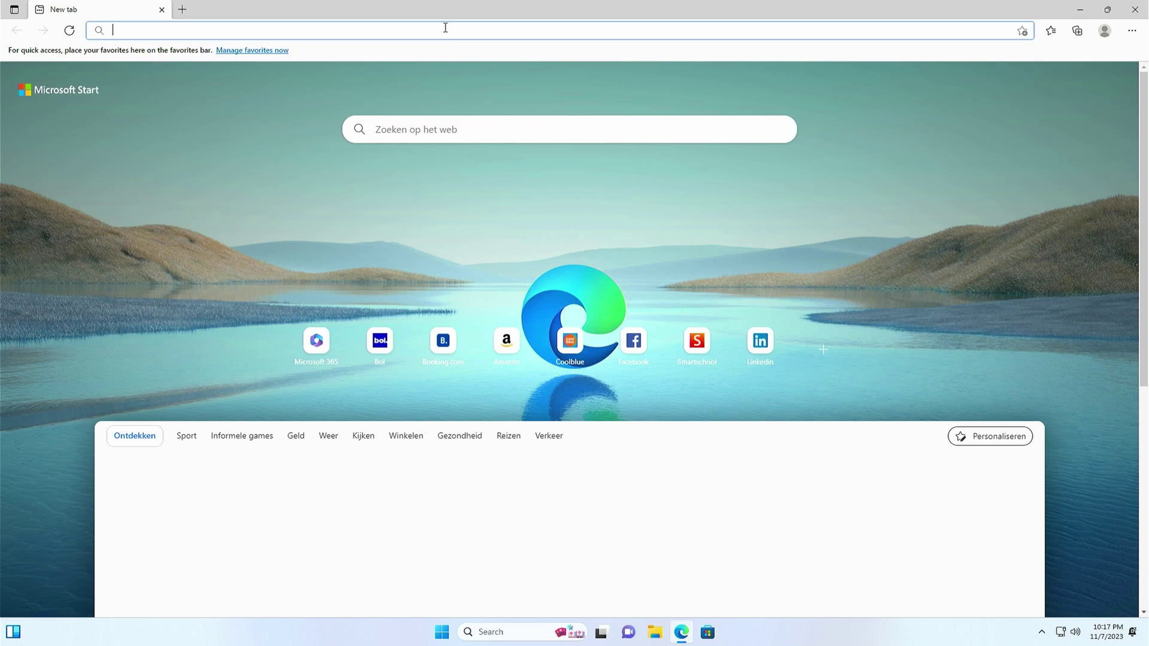
{"action": "type", "text": "downloa"}
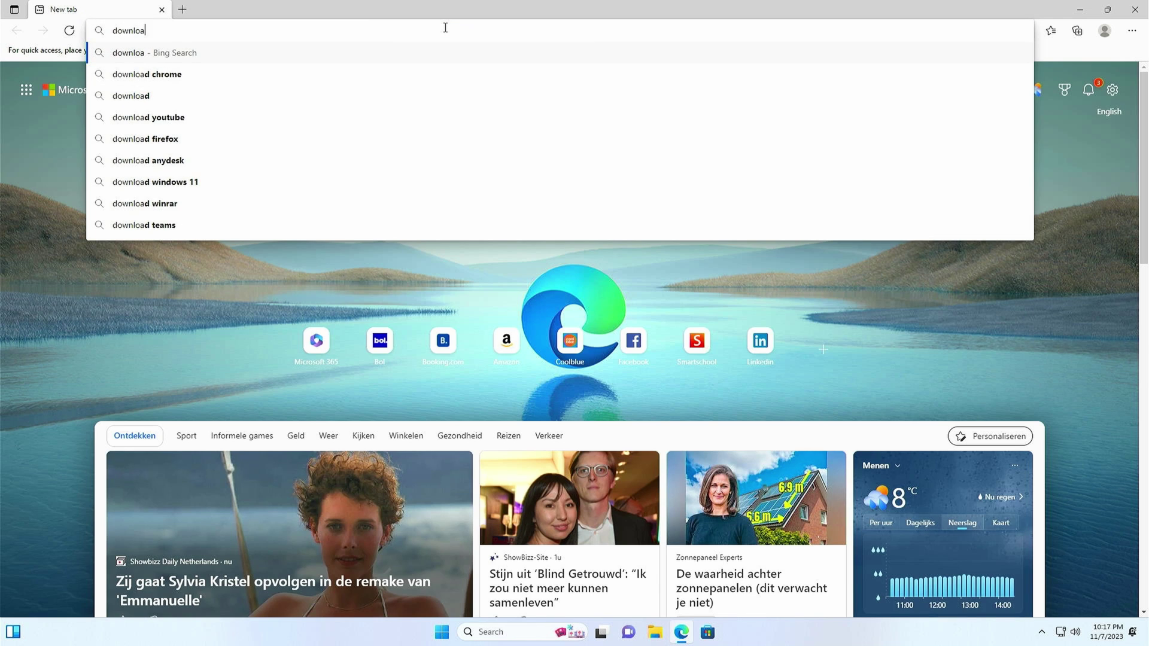
{"action": "type", "text": "d windows"}
{"action": "key", "text": "Return"}
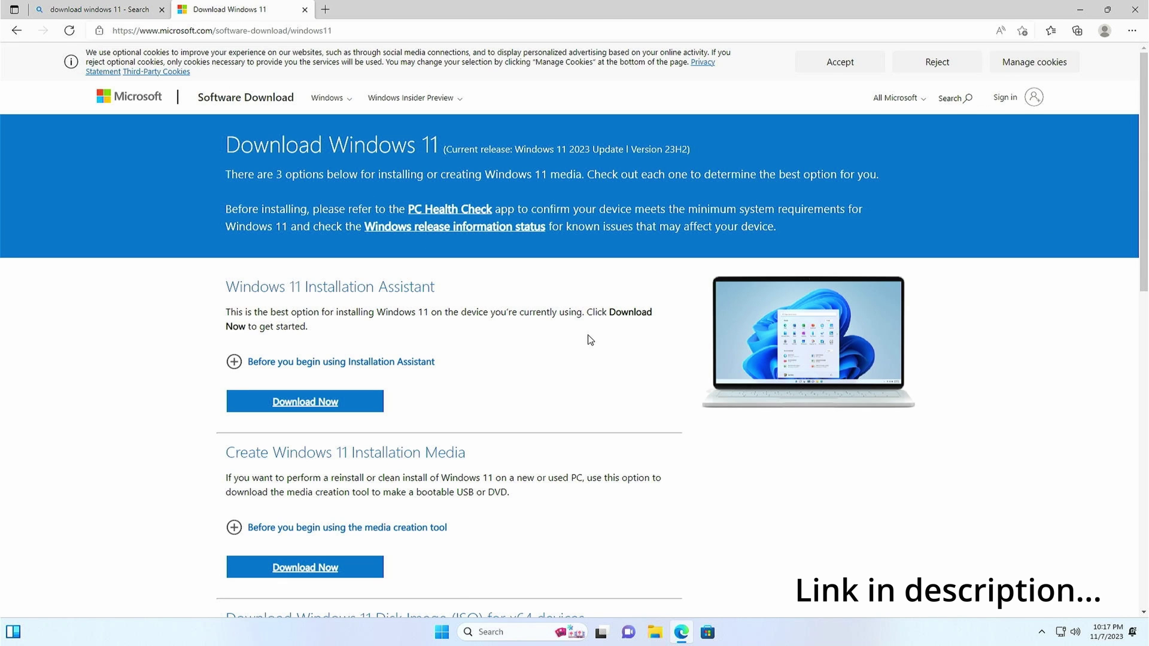
{"action": "left_click", "coordinate": [838, 65]}
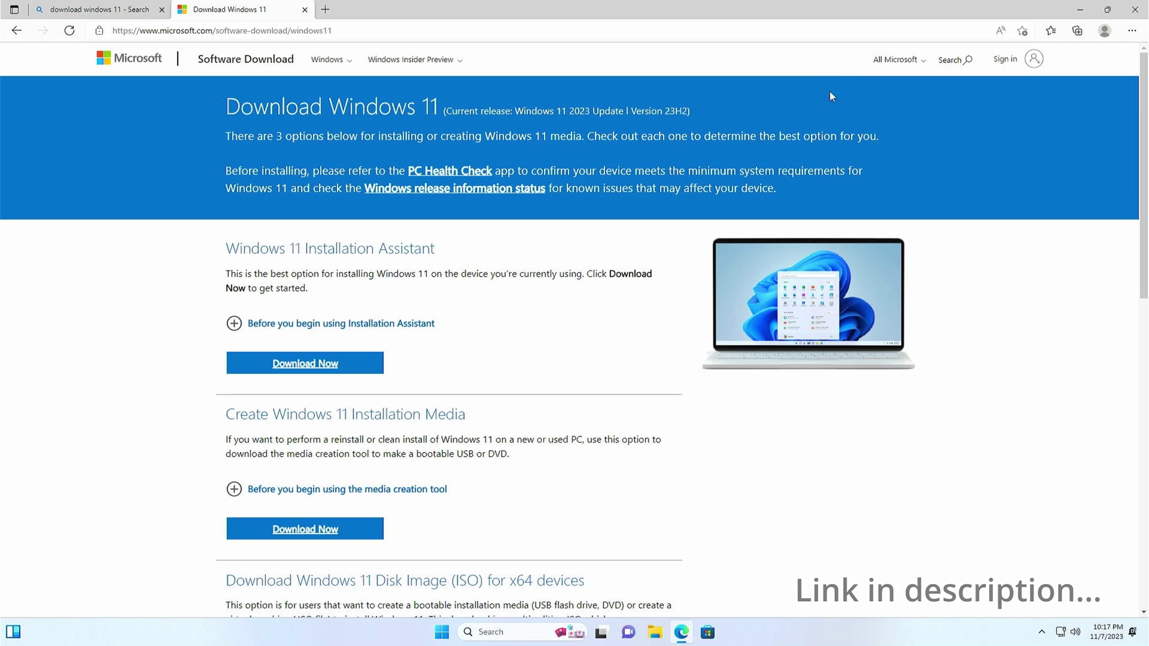
{"action": "scroll", "coordinate": [654, 397], "scroll_direction": "down", "scroll_amount": 5}
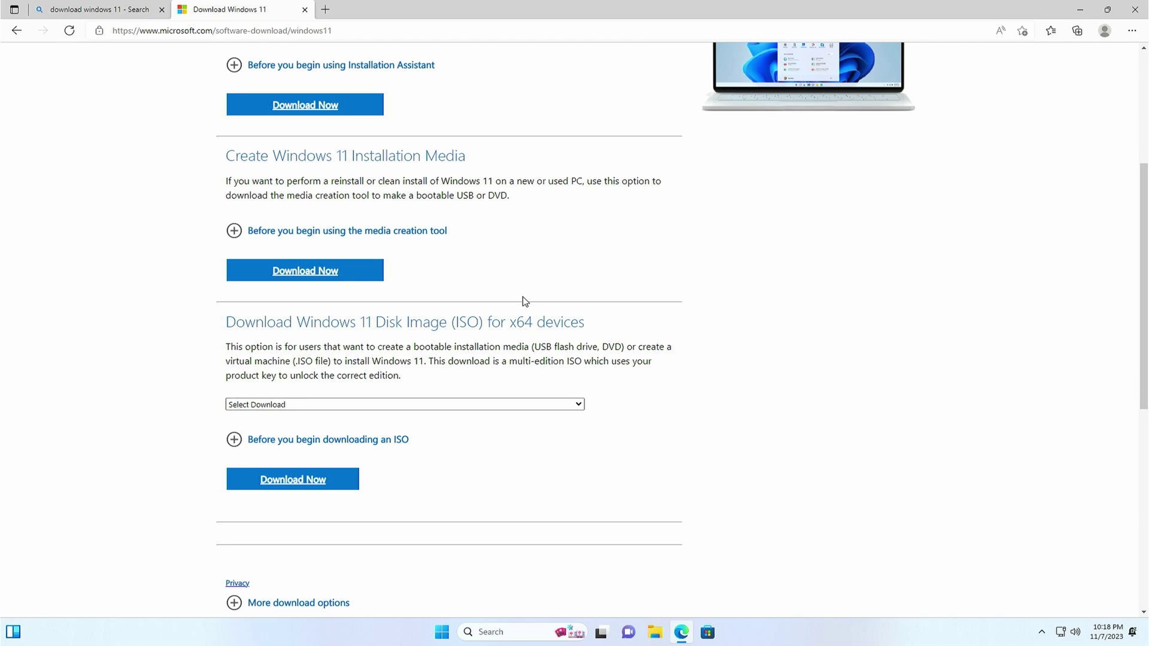
{"action": "left_click", "coordinate": [576, 404]}
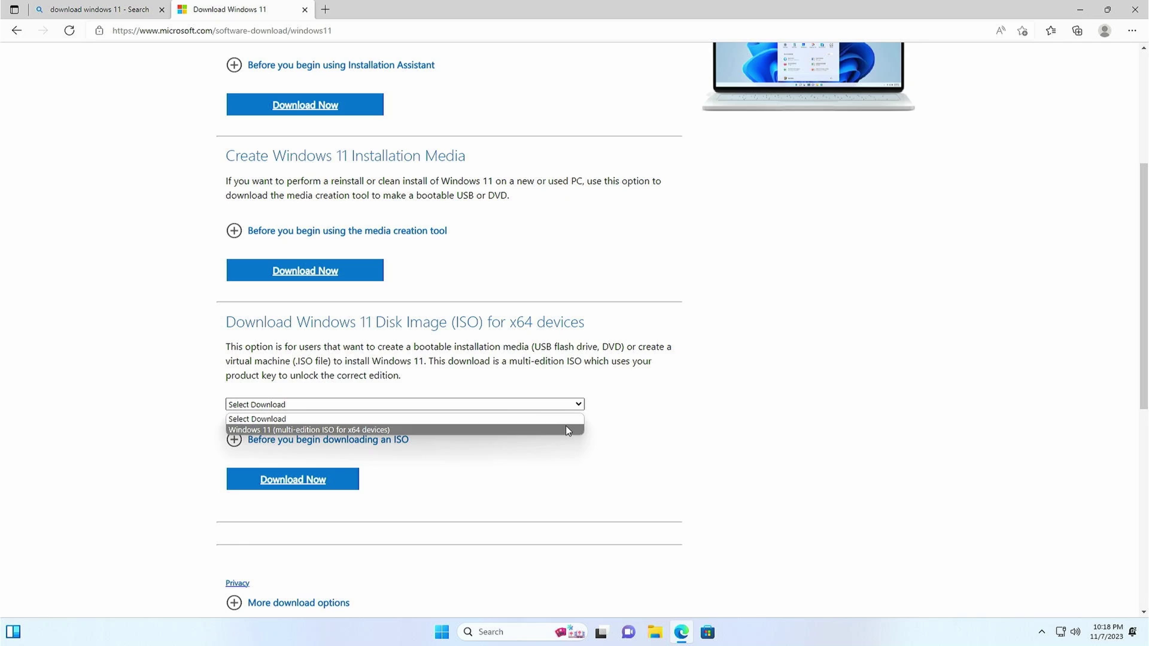
Request the Windows 11 multi-edition x64 ISO and preview the product language list.
{"action": "left_click", "coordinate": [567, 430]}
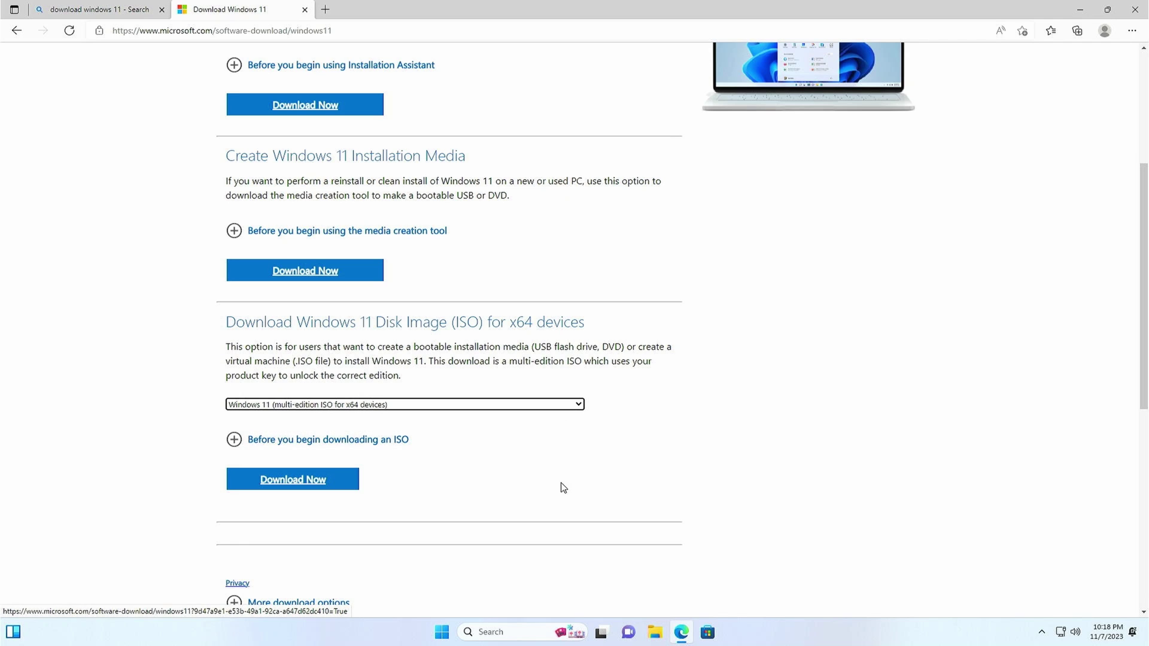
{"action": "left_click", "coordinate": [340, 482]}
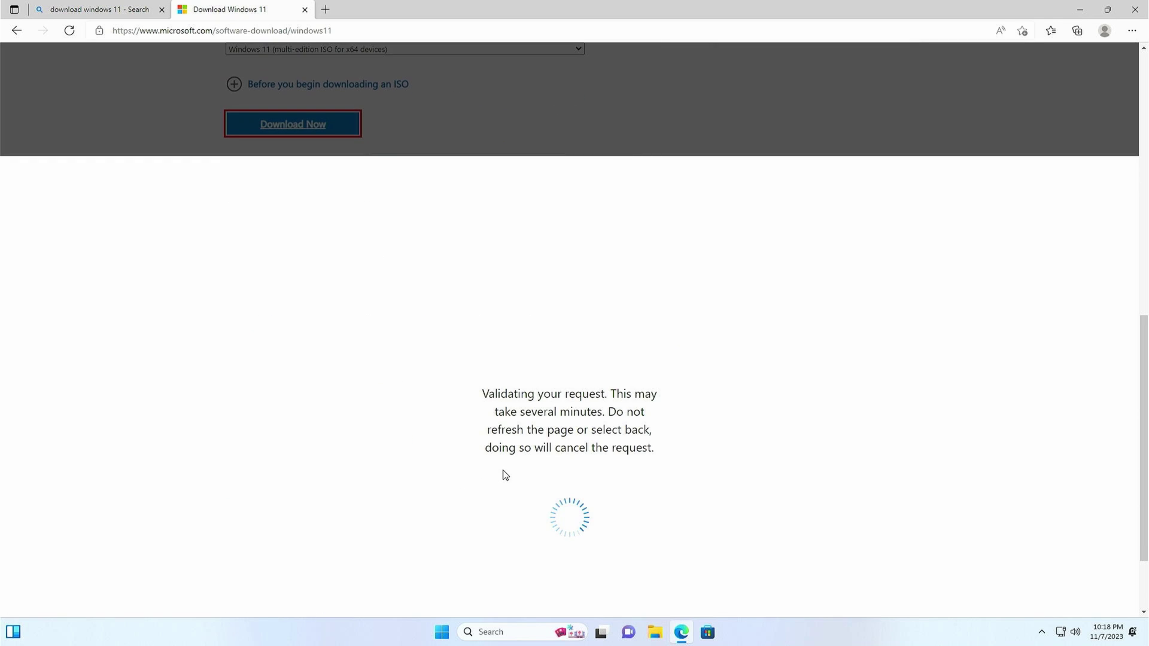
{"action": "scroll", "coordinate": [413, 365], "scroll_direction": "up", "scroll_amount": 1}
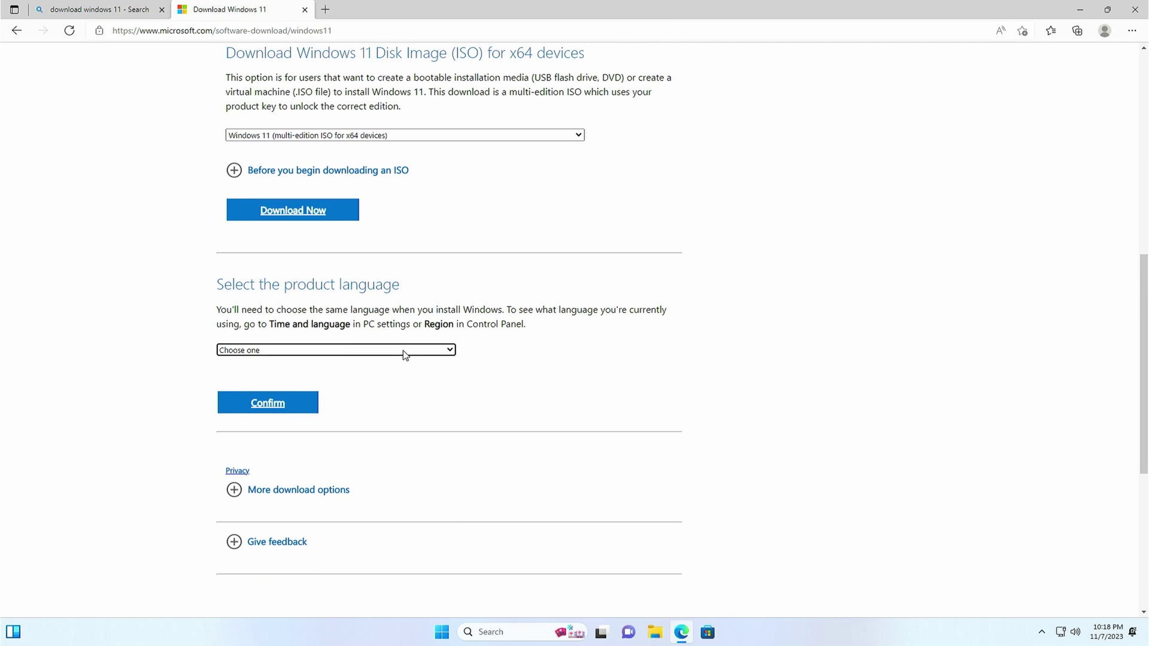
{"action": "left_click", "coordinate": [427, 352]}
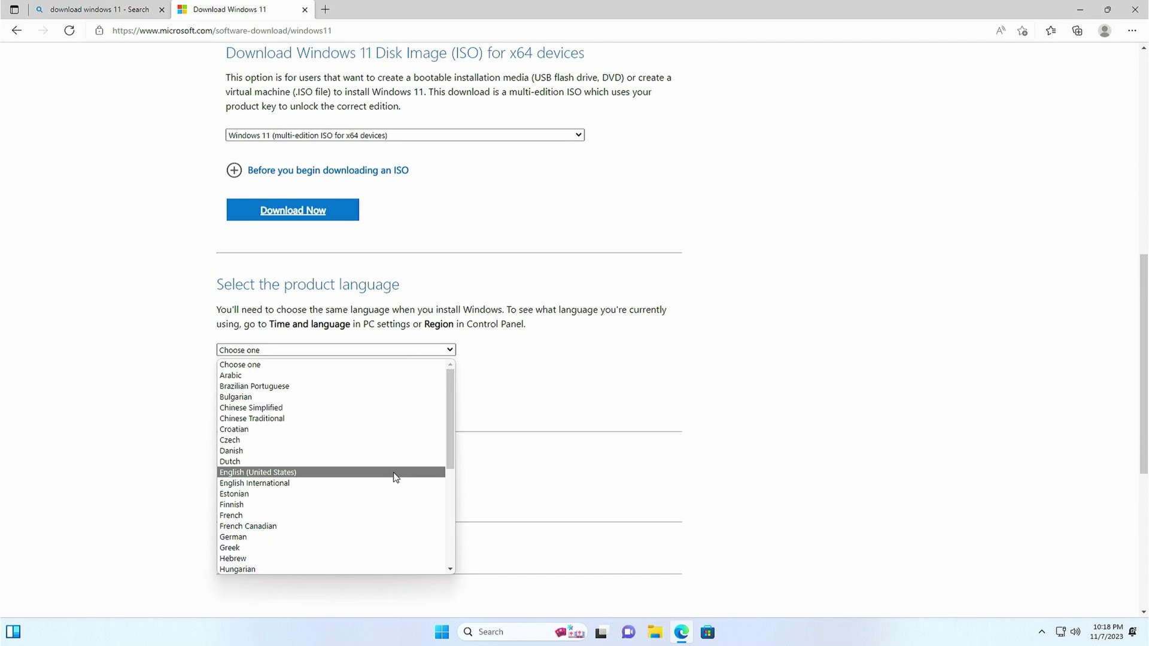
{"action": "left_click", "coordinate": [750, 453]}
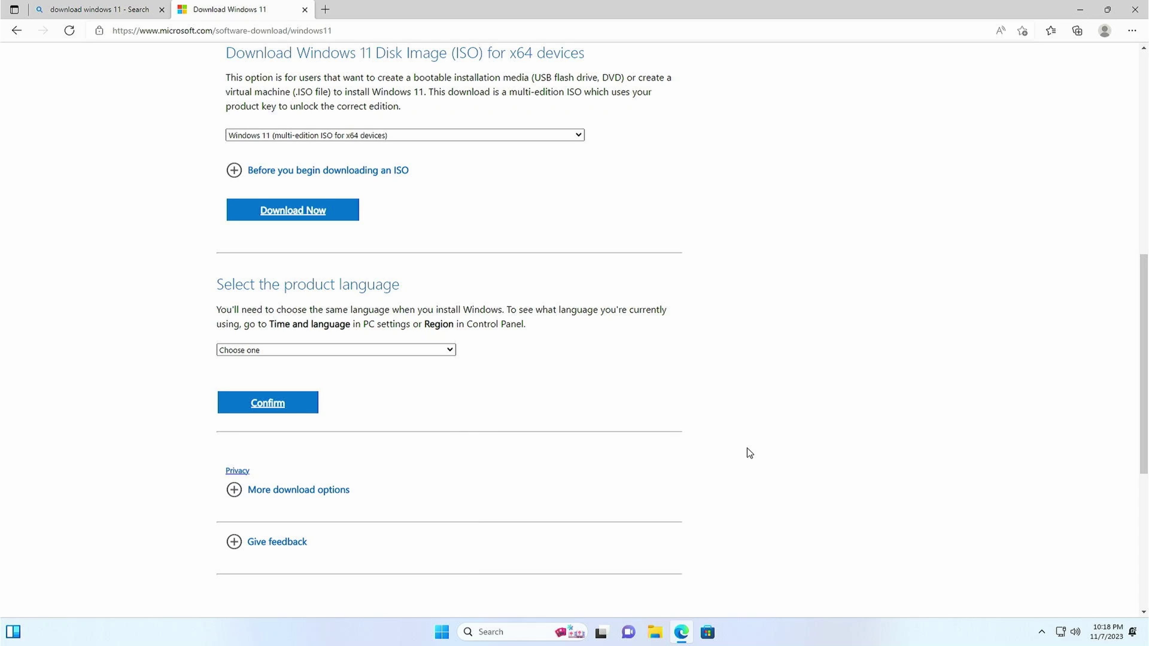
{"action": "key", "text": "super"}
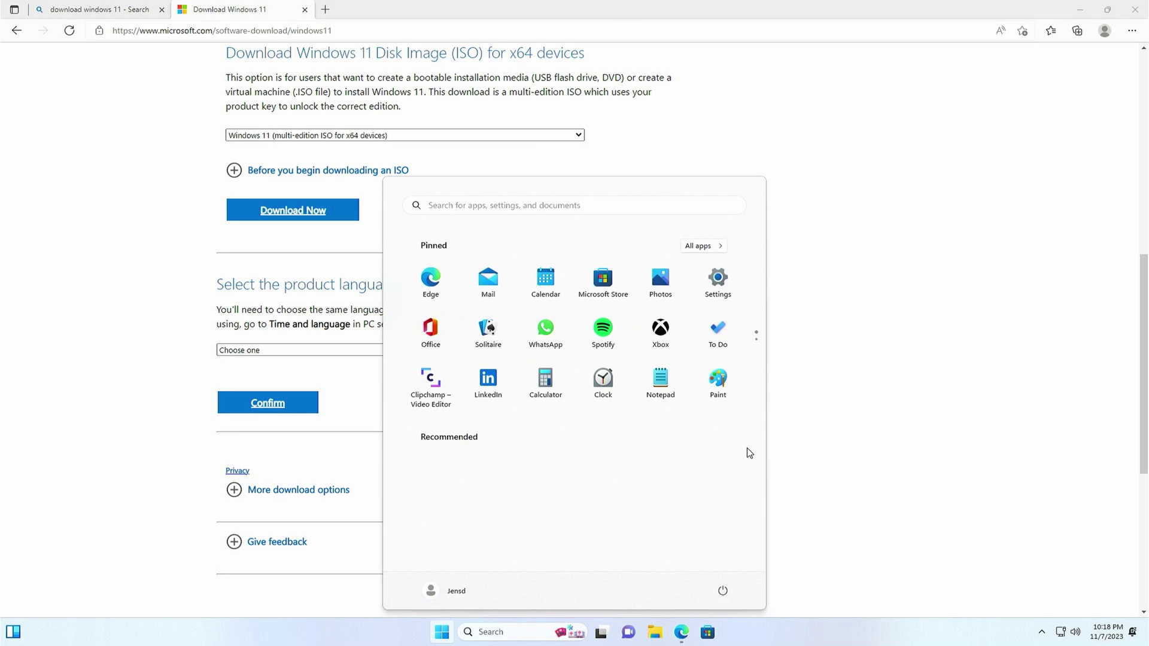
{"action": "type", "text": "cmd"}
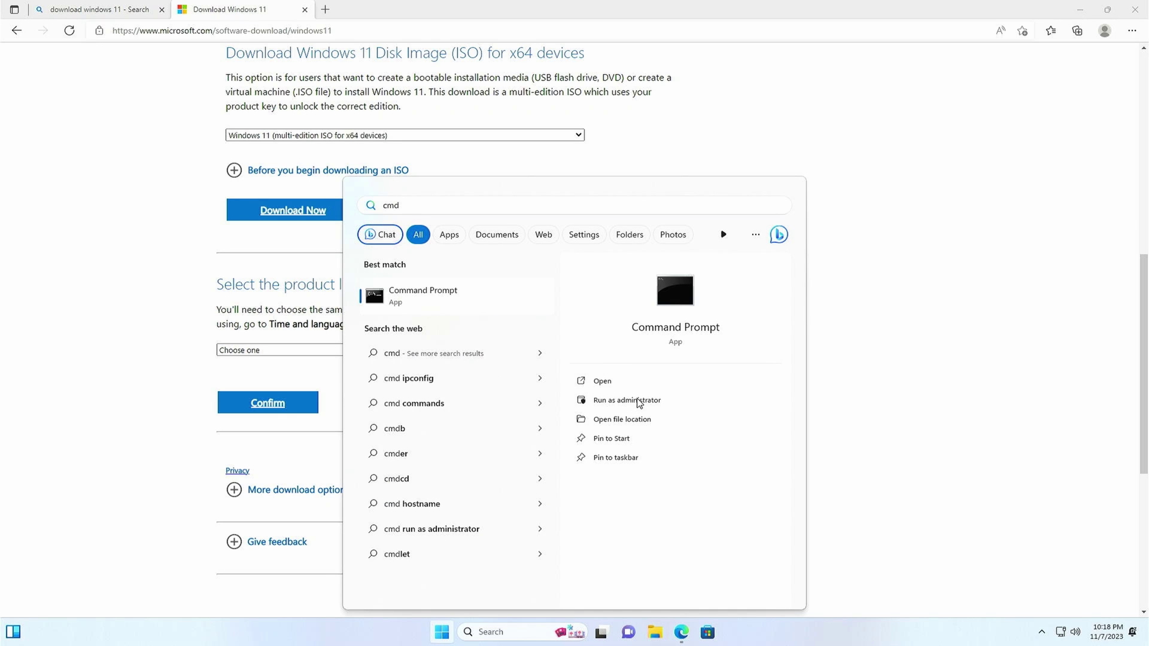
{"action": "left_click", "coordinate": [636, 405]}
{"action": "left_click", "coordinate": [563, 412]}
{"action": "type", "text": "dism"}
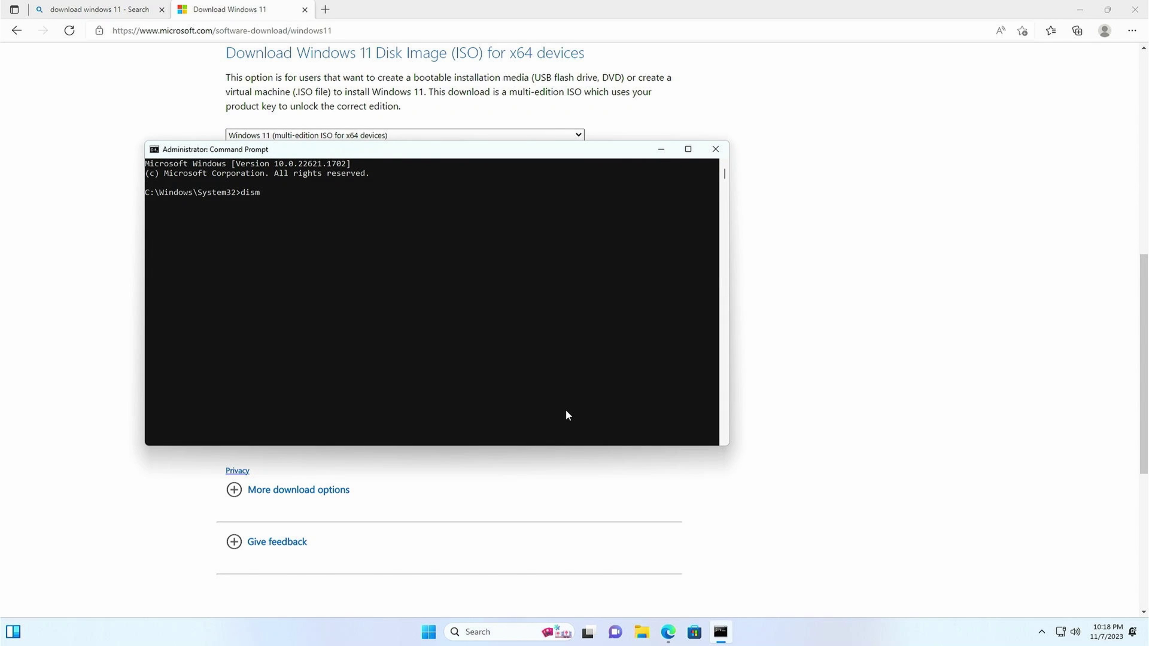
{"action": "type", "text": " /online"}
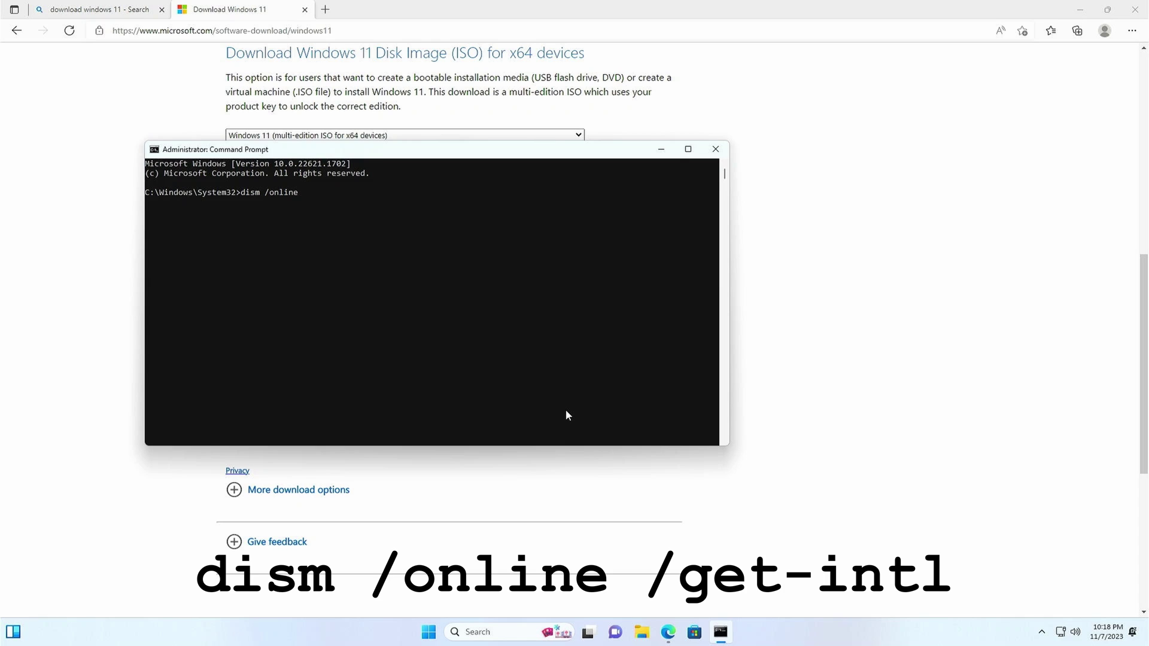
{"action": "type", "text": " /get-intl"}
{"action": "key", "text": "Return"}
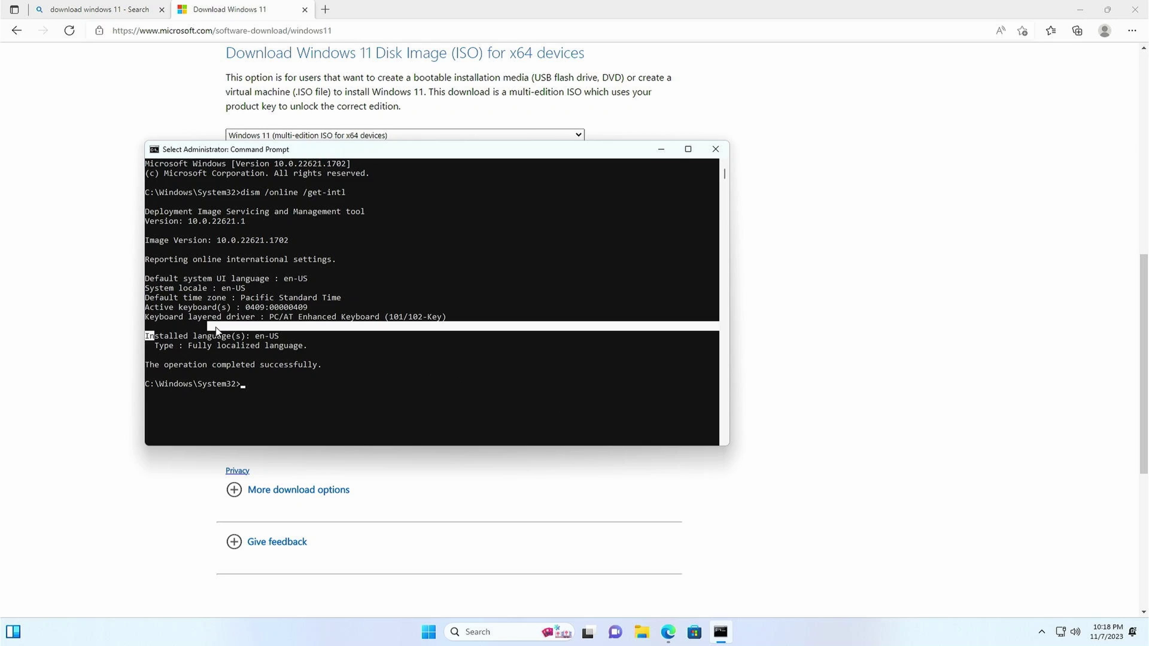
{"action": "left_click_drag", "start_coordinate": [150, 338], "coordinate": [279, 339]}
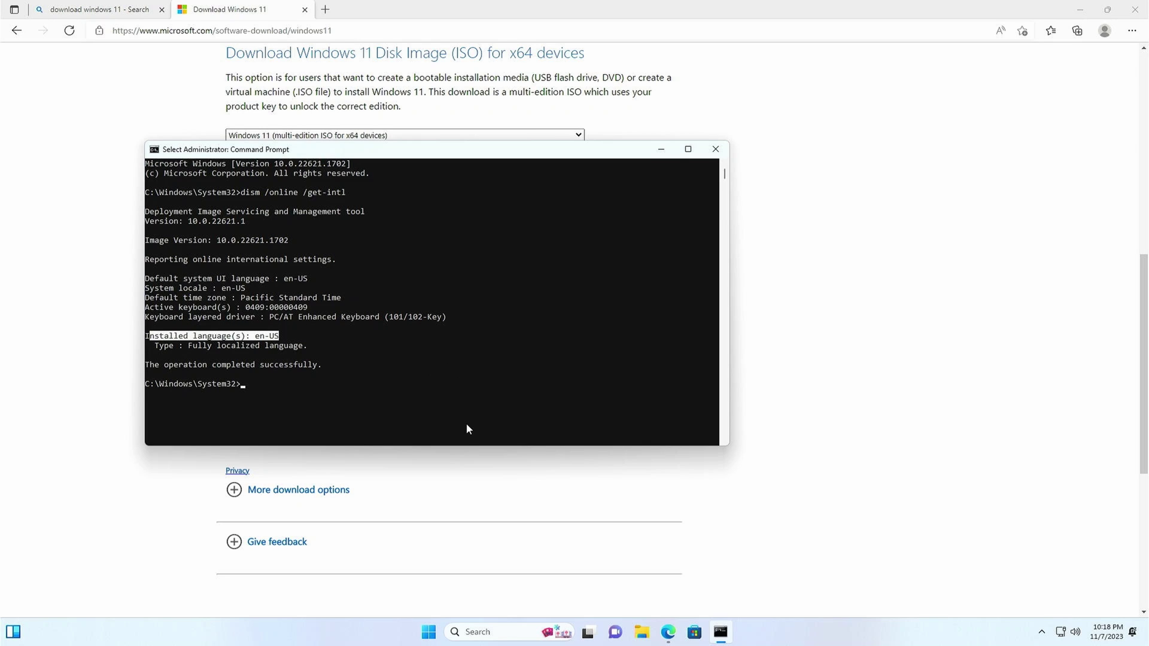
{"action": "key", "text": "ctrl+c"}
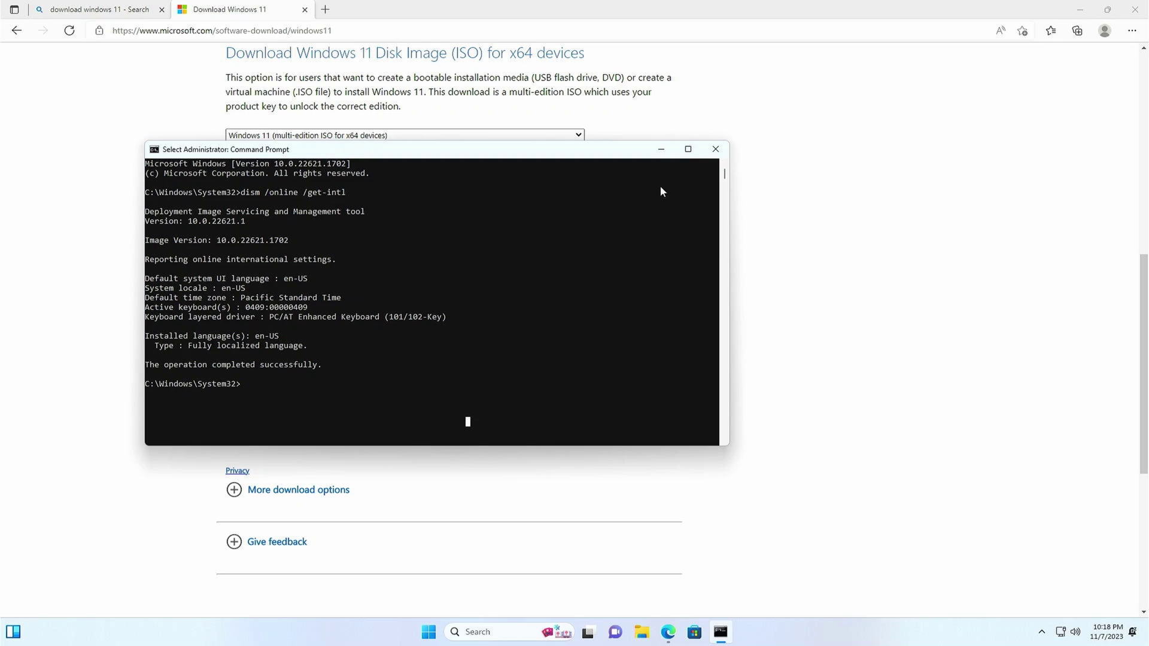
{"action": "left_click", "coordinate": [716, 149]}
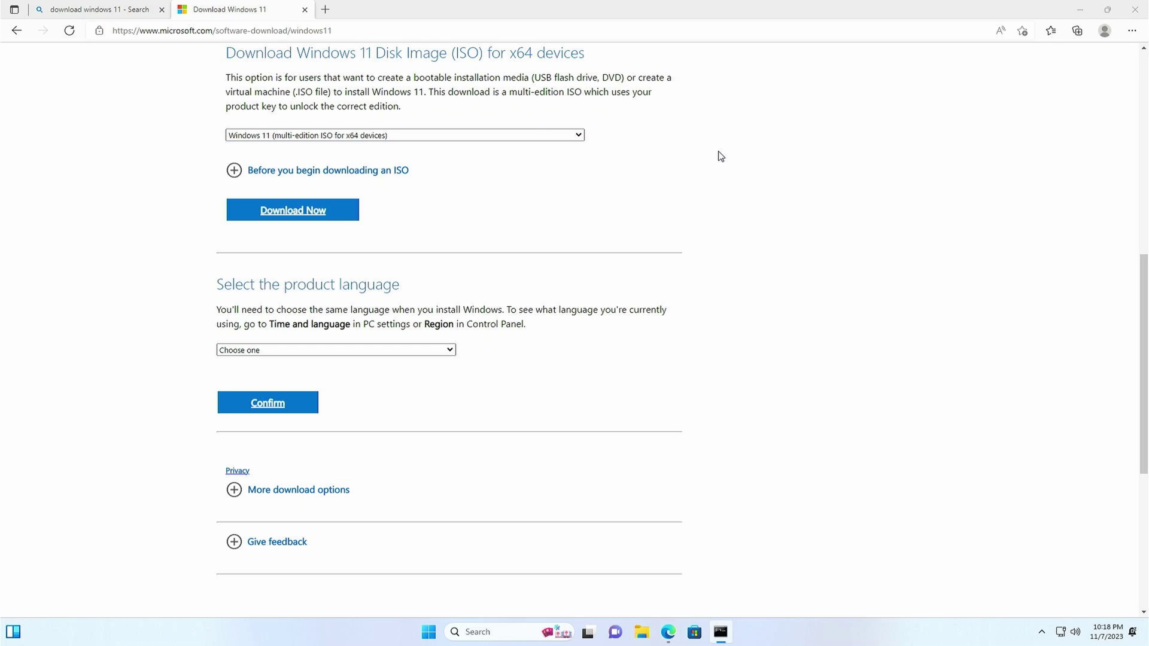
Confirm English (United States), download the 64-bit Win11_23H2 ISO, and close Edge.
{"action": "left_click", "coordinate": [449, 351]}
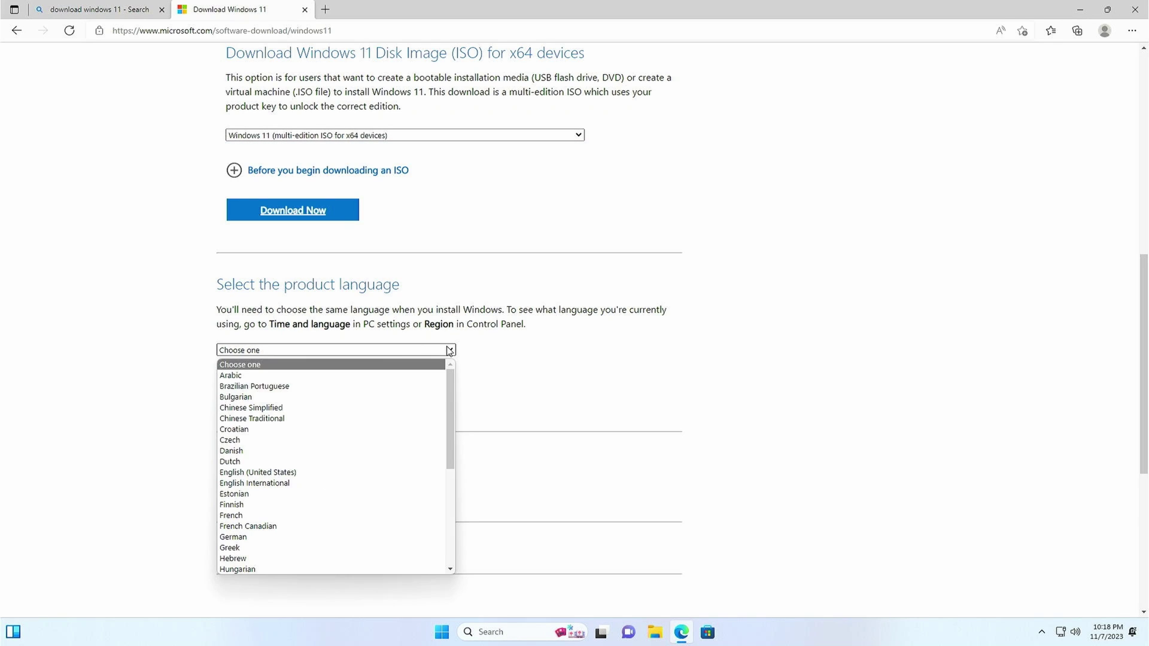
{"action": "left_click", "coordinate": [390, 473]}
{"action": "left_click", "coordinate": [287, 404]}
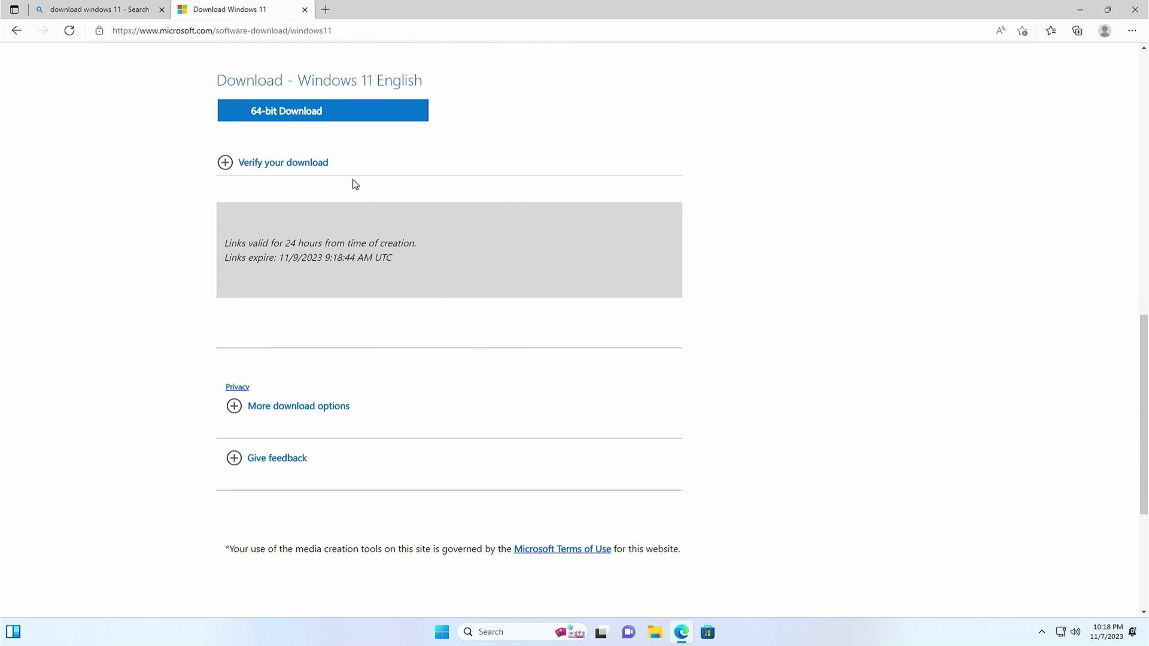
{"action": "left_click", "coordinate": [343, 111]}
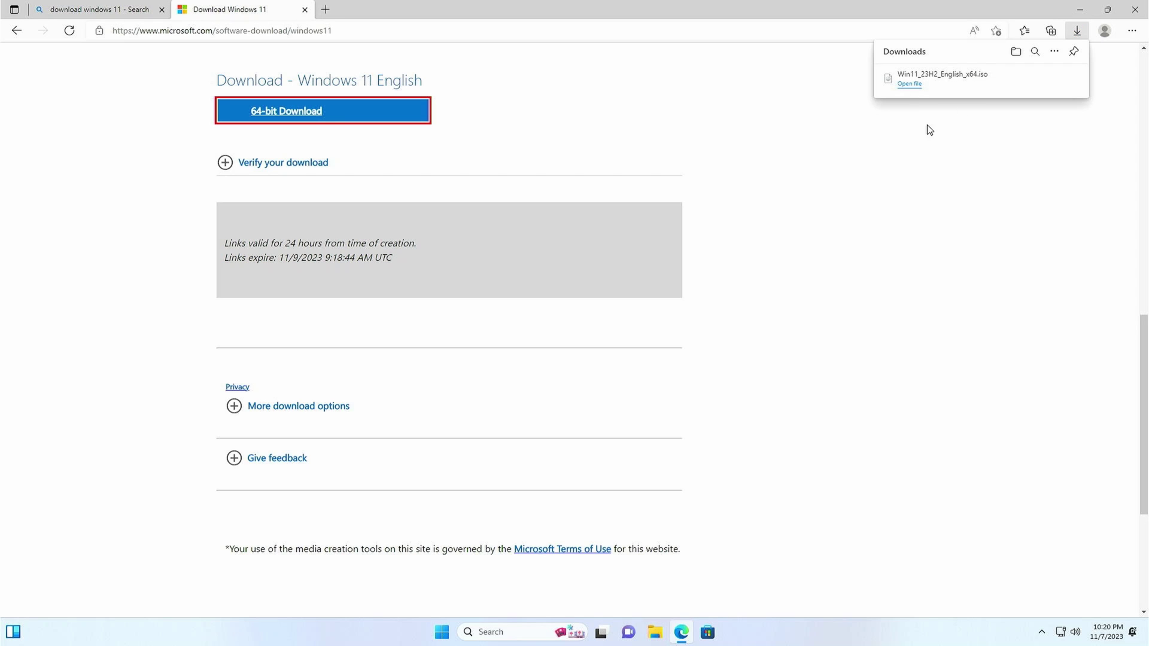
{"action": "left_click", "coordinate": [1132, 6]}
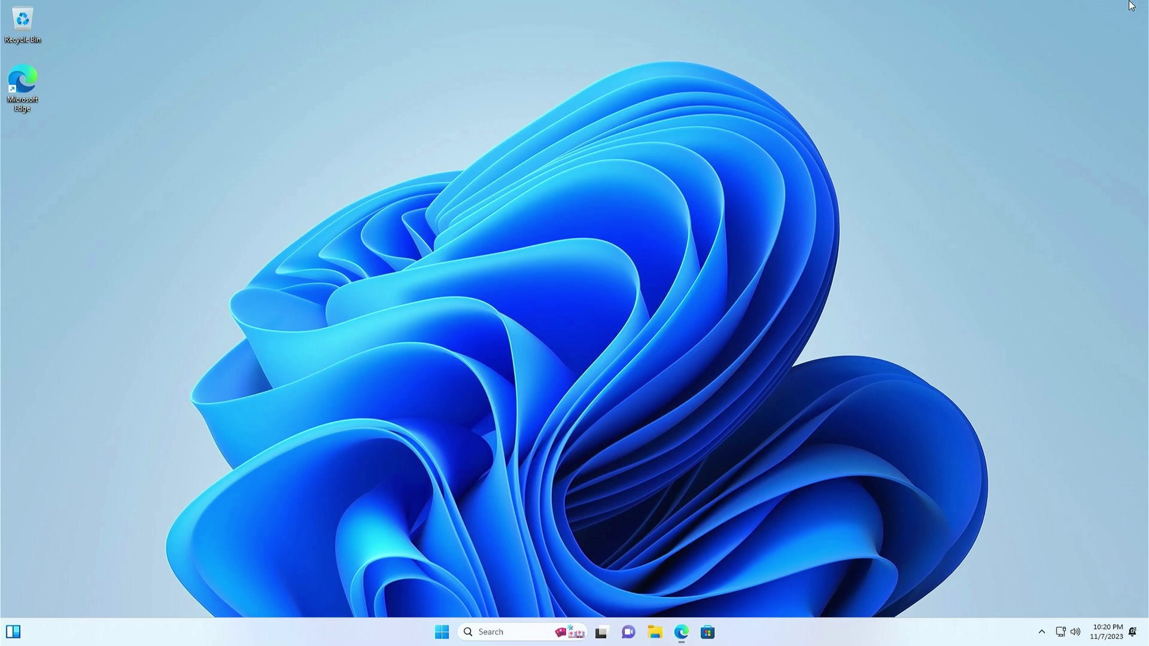
Mount Win11_23H2_English_x64.iso from the Downloads folder.
{"action": "left_click", "coordinate": [657, 630]}
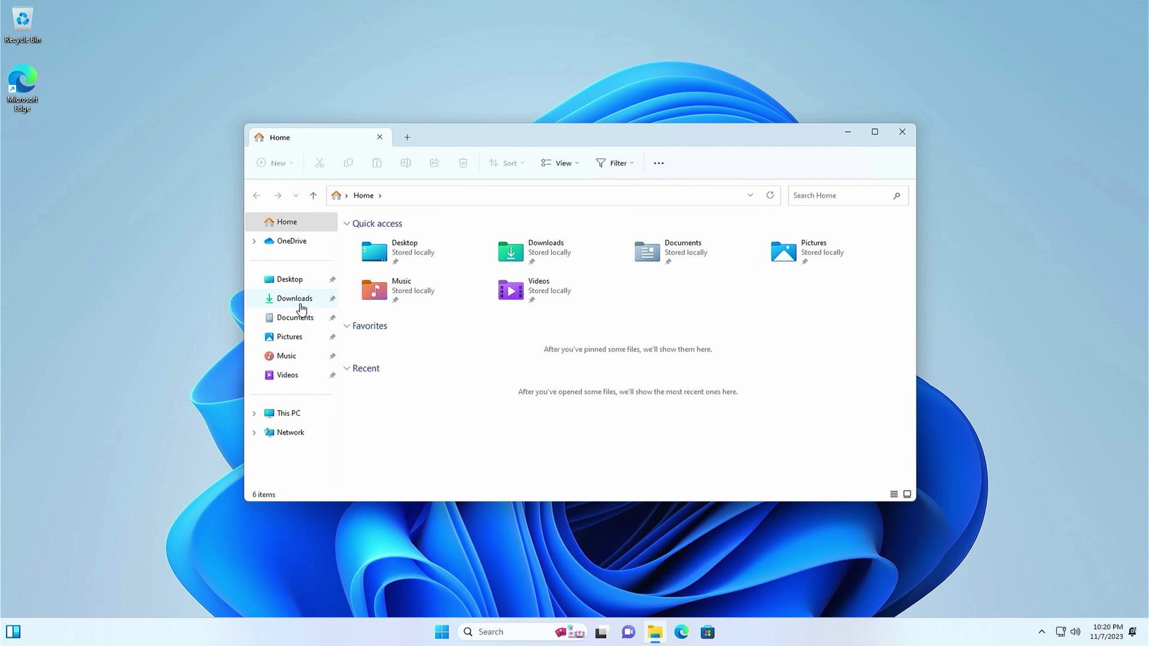
{"action": "left_click", "coordinate": [296, 299]}
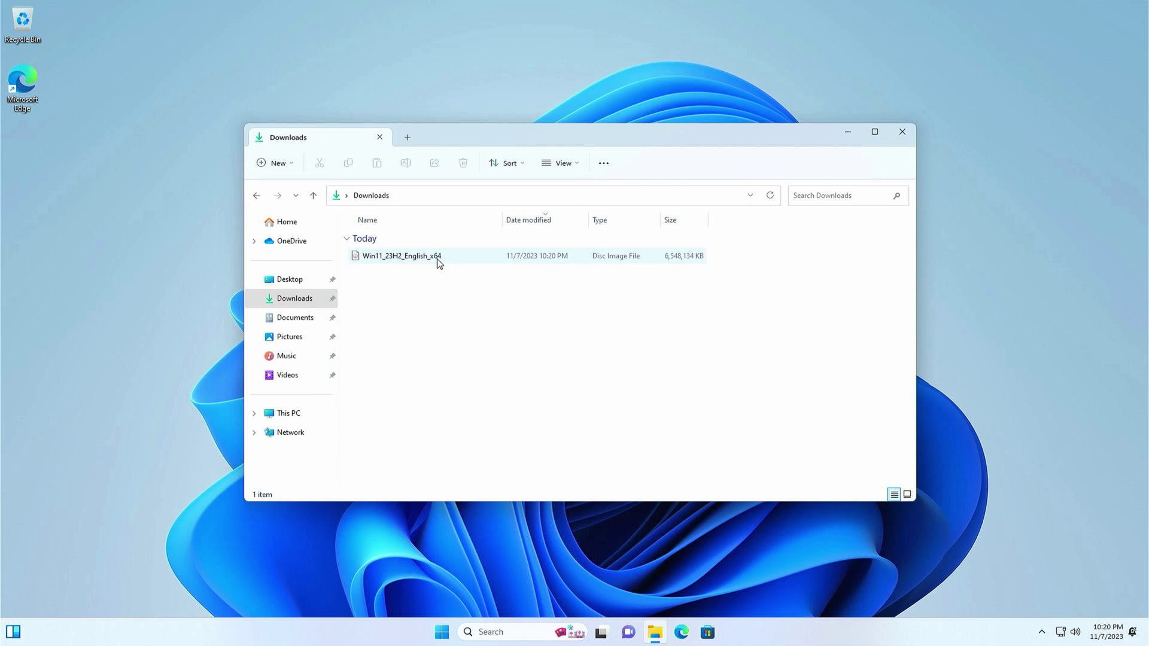
{"action": "double_click", "coordinate": [438, 259]}
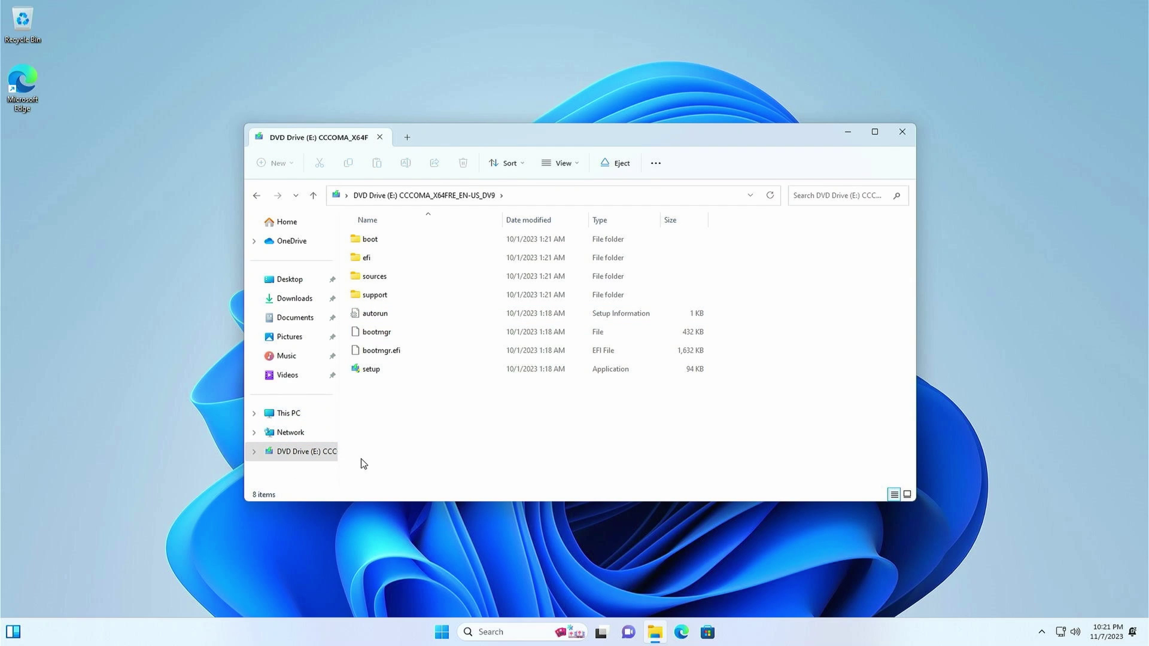
Review the ISO's options in Downloads, then open the mounted DVD Drive (E:).
{"action": "left_click", "coordinate": [312, 299]}
{"action": "left_click", "coordinate": [372, 257]}
{"action": "right_click", "coordinate": [375, 256]}
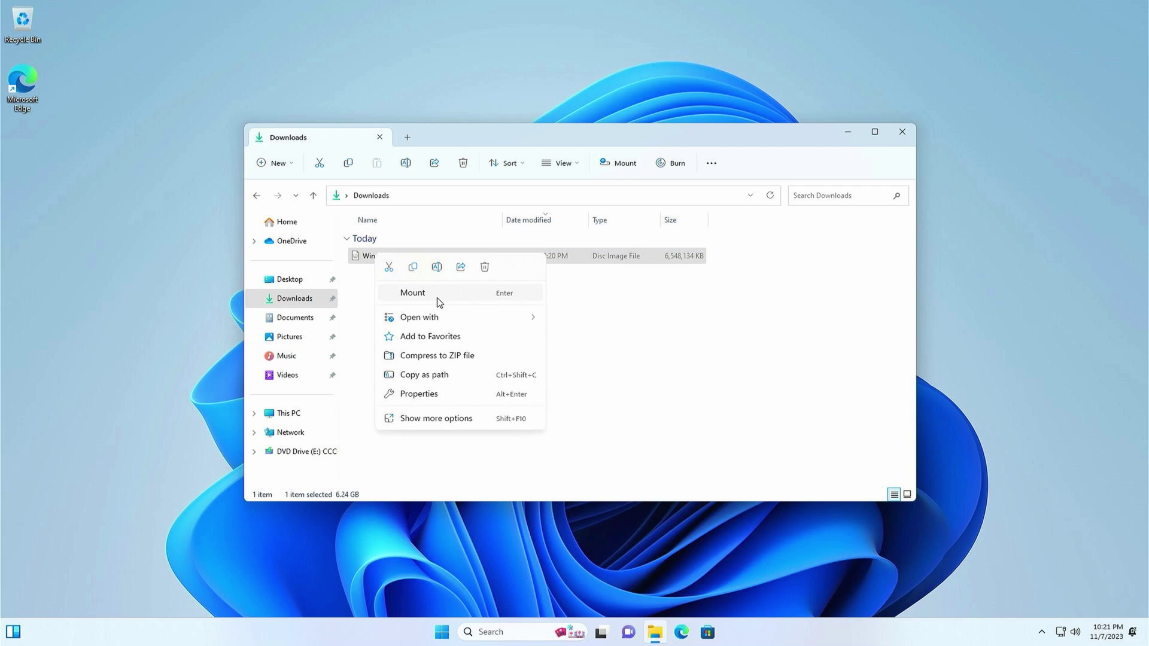
{"action": "left_click", "coordinate": [461, 477]}
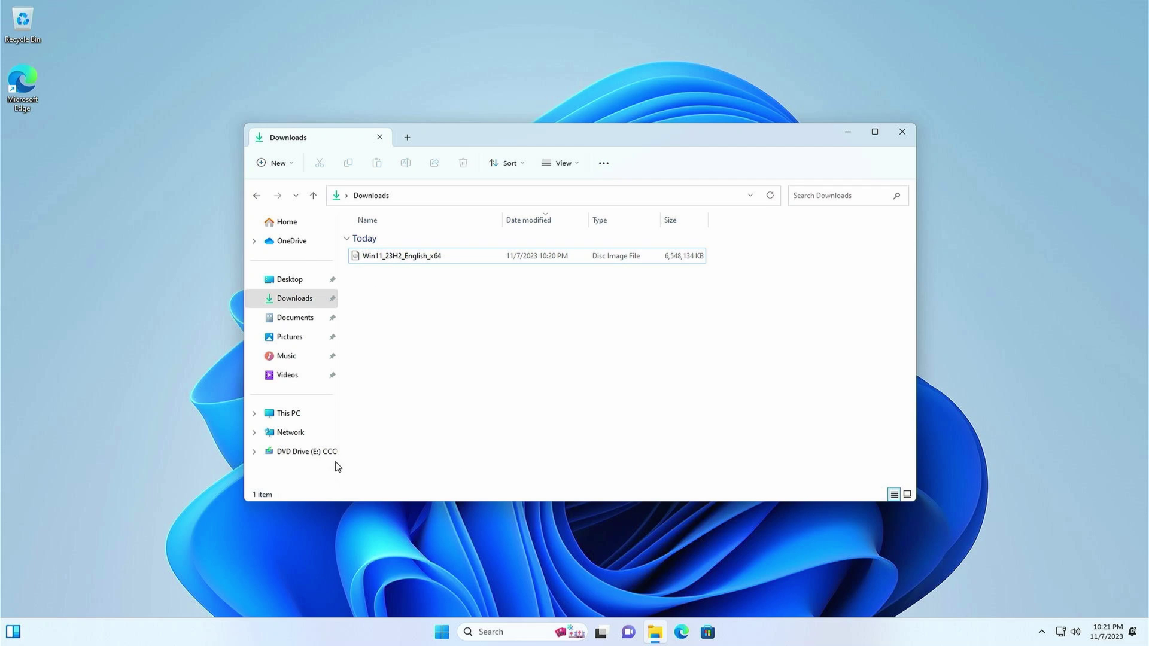
{"action": "left_click", "coordinate": [310, 452]}
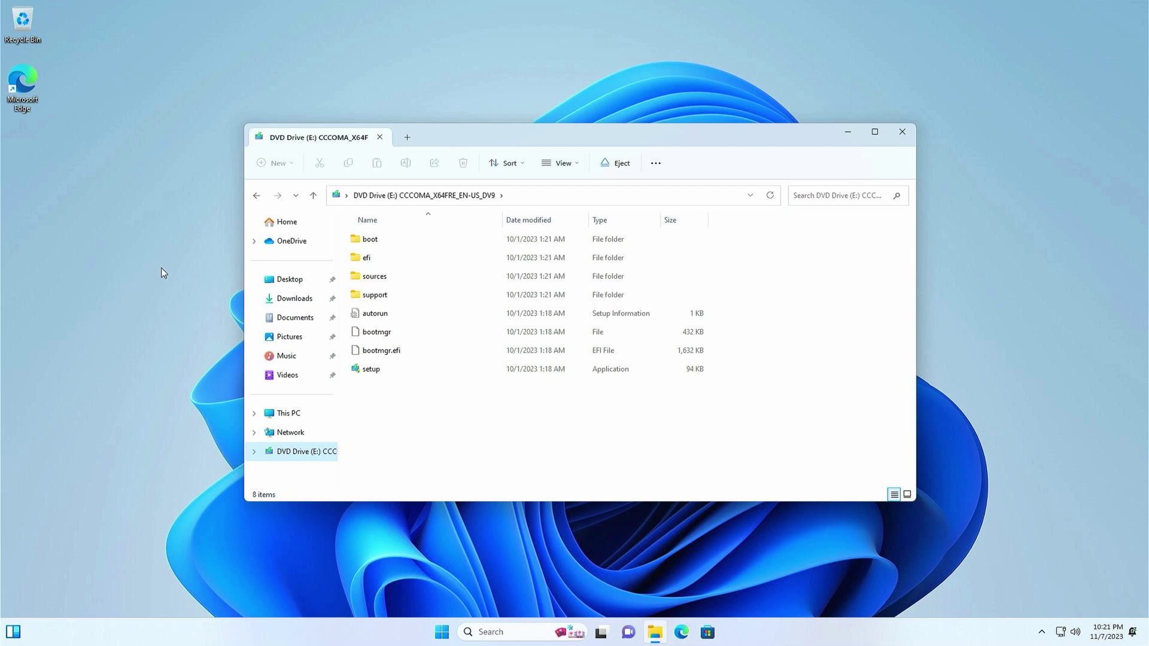
Create a new desktop folder named 23H2.
{"action": "right_click", "coordinate": [73, 267]}
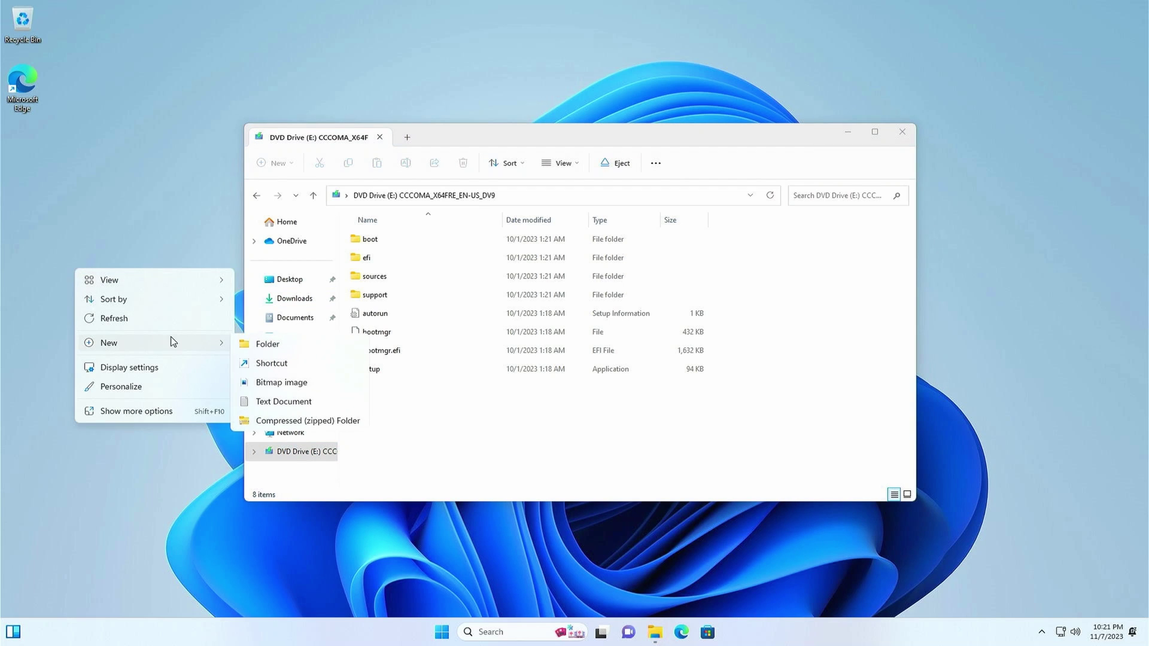
{"action": "left_click", "coordinate": [259, 343]}
{"action": "type", "text": "2"}
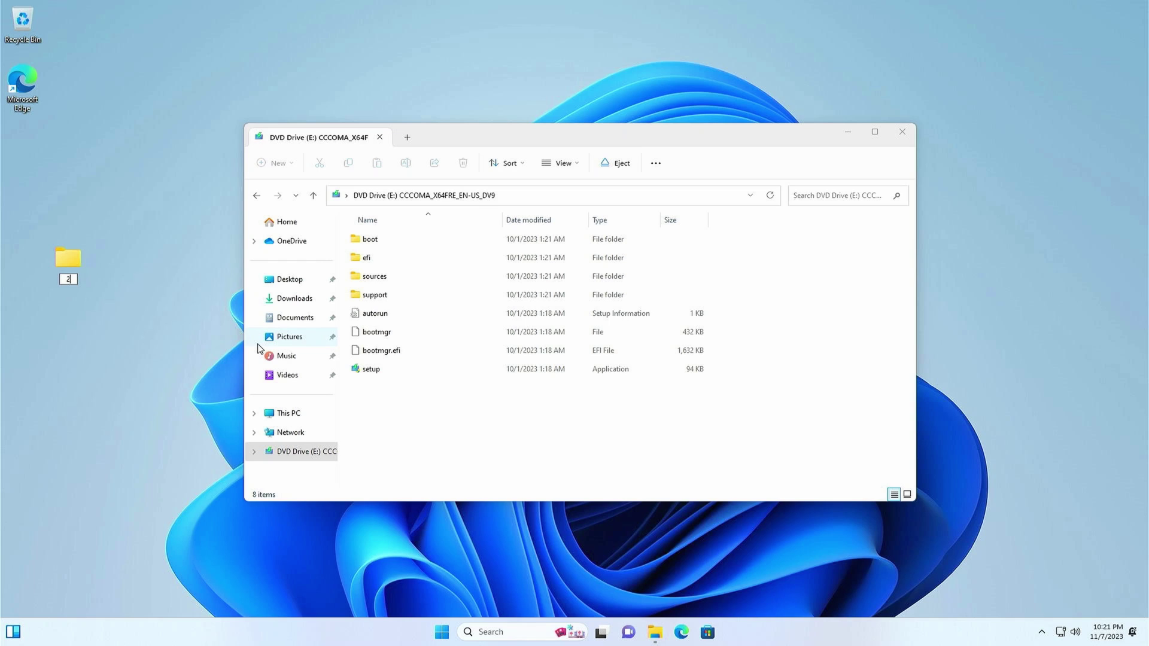
{"action": "type", "text": "3H2"}
{"action": "key", "text": "Return"}
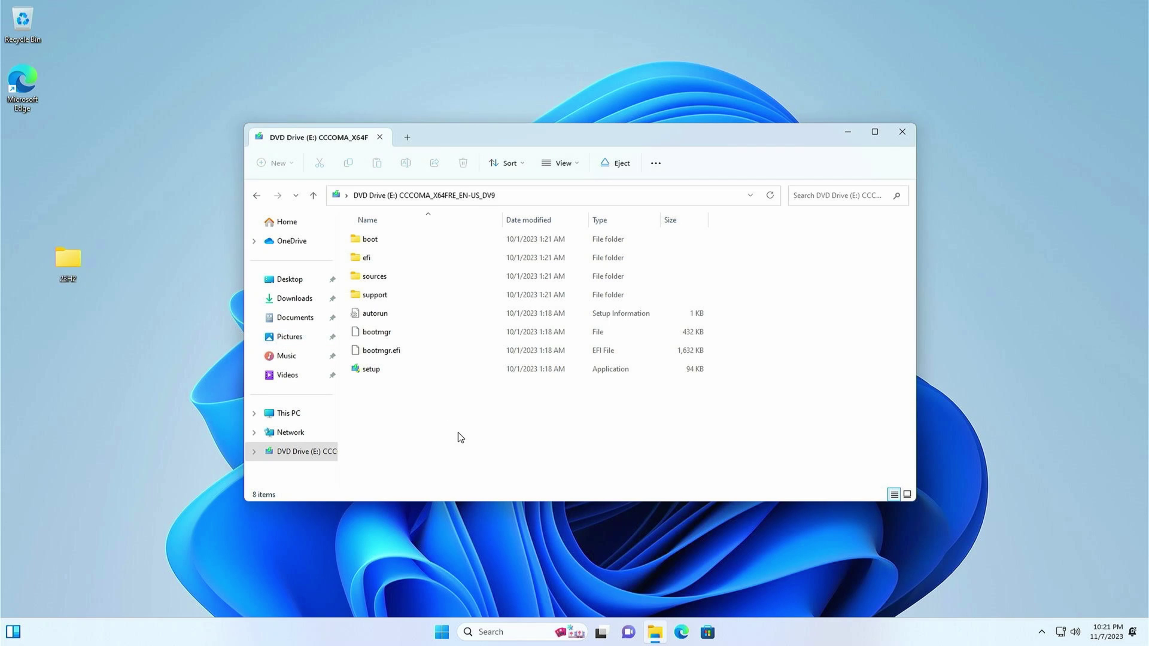
Copy all eight items from the DVD drive into the 23H2 folder.
{"action": "left_click_drag", "start_coordinate": [459, 435], "coordinate": [364, 239]}
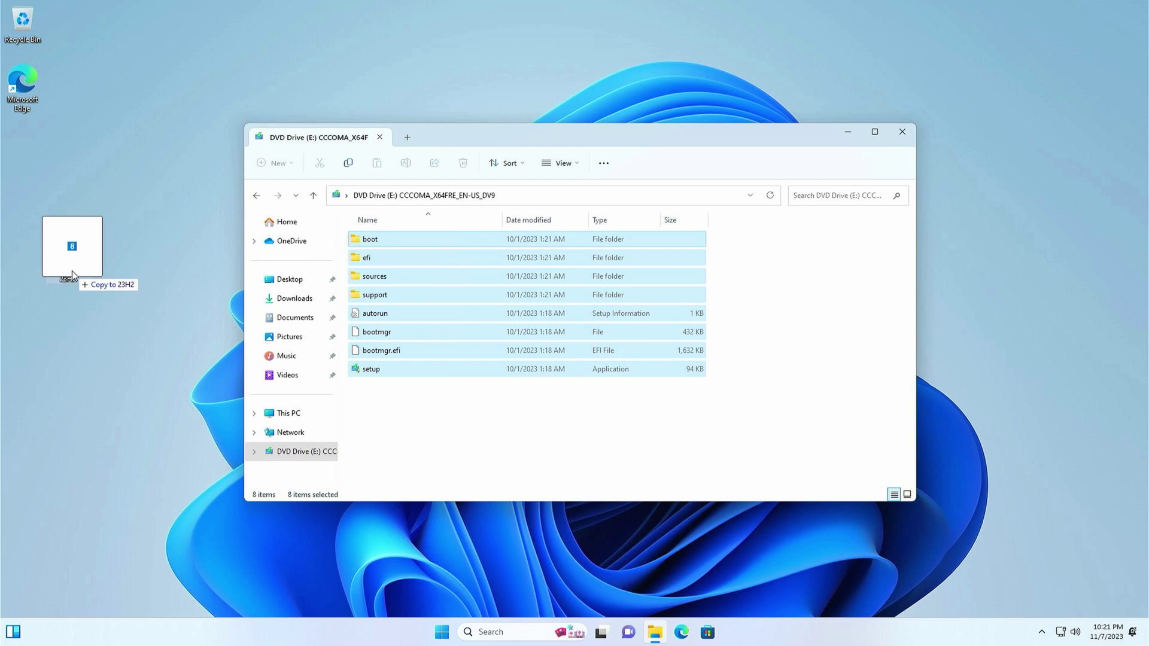
{"action": "left_click_drag", "start_coordinate": [363, 238], "coordinate": [70, 263]}
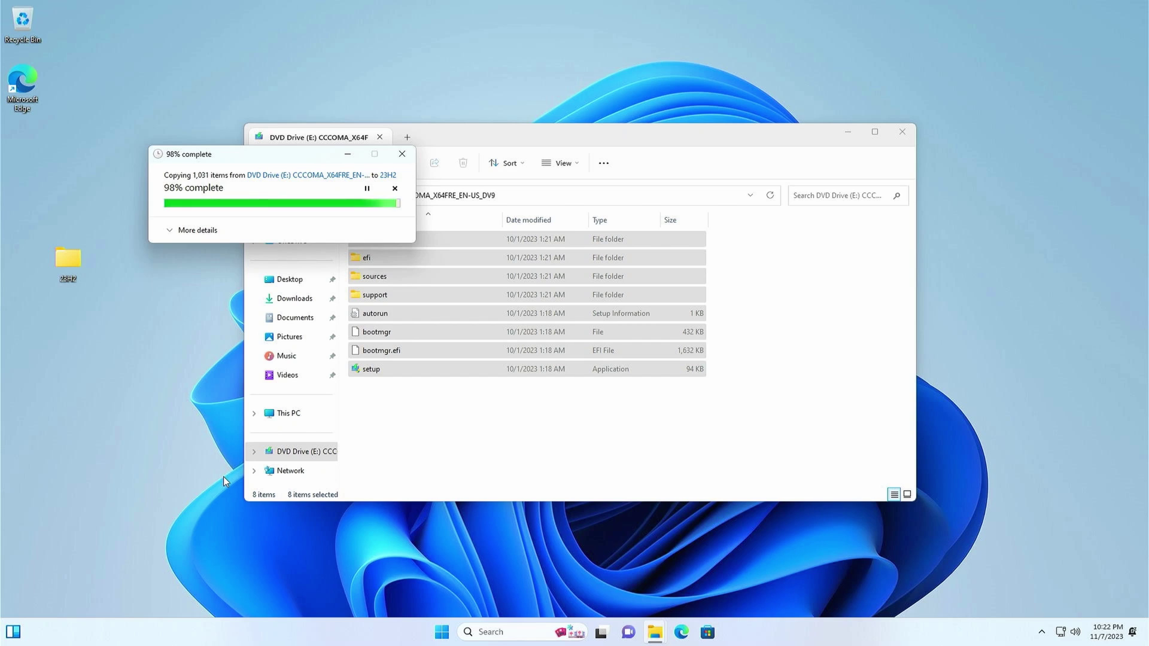
{"action": "left_click", "coordinate": [382, 457]}
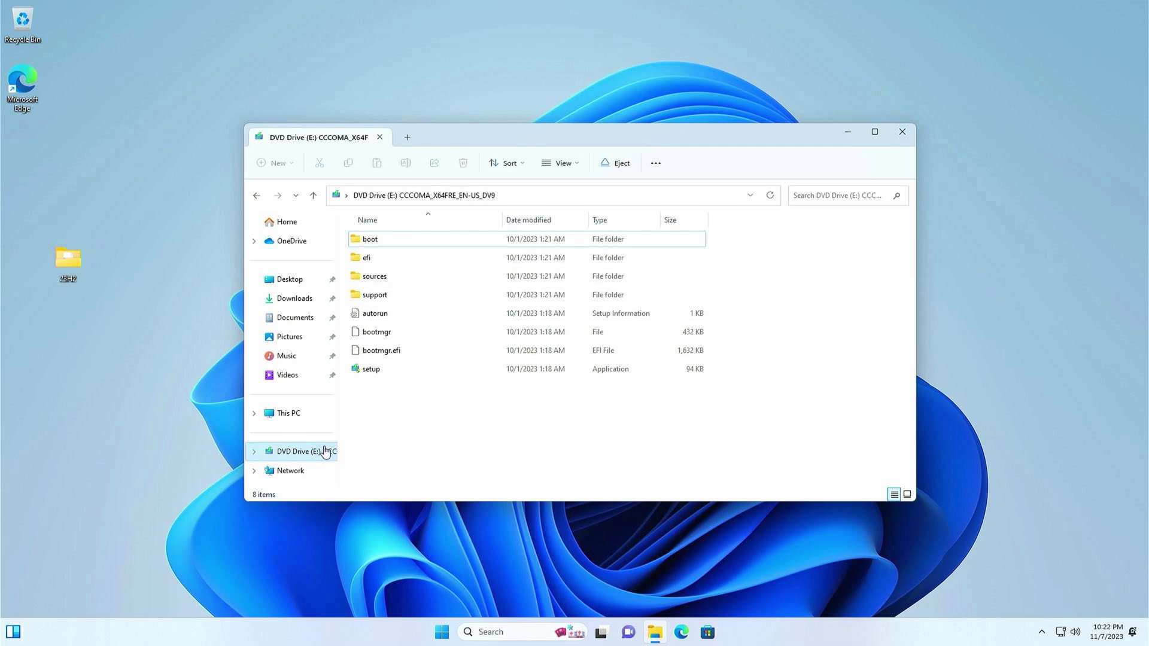
Eject the mounted Windows 11 disc and open Downloads in a new Explorer window.
{"action": "right_click", "coordinate": [312, 459]}
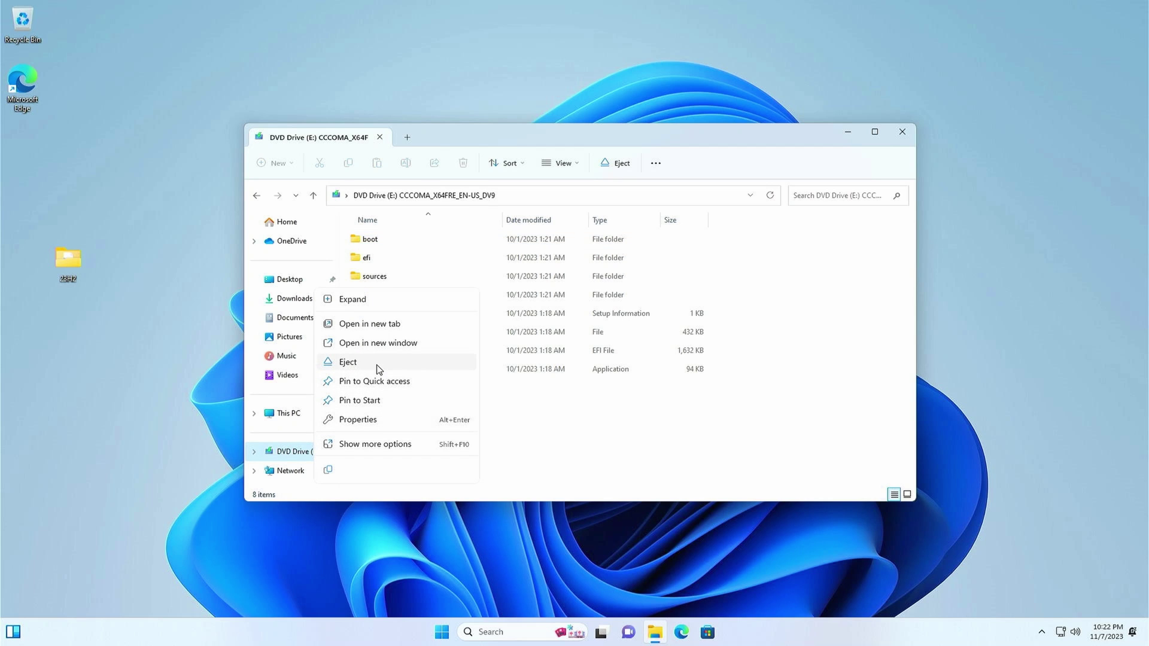
{"action": "left_click", "coordinate": [379, 364]}
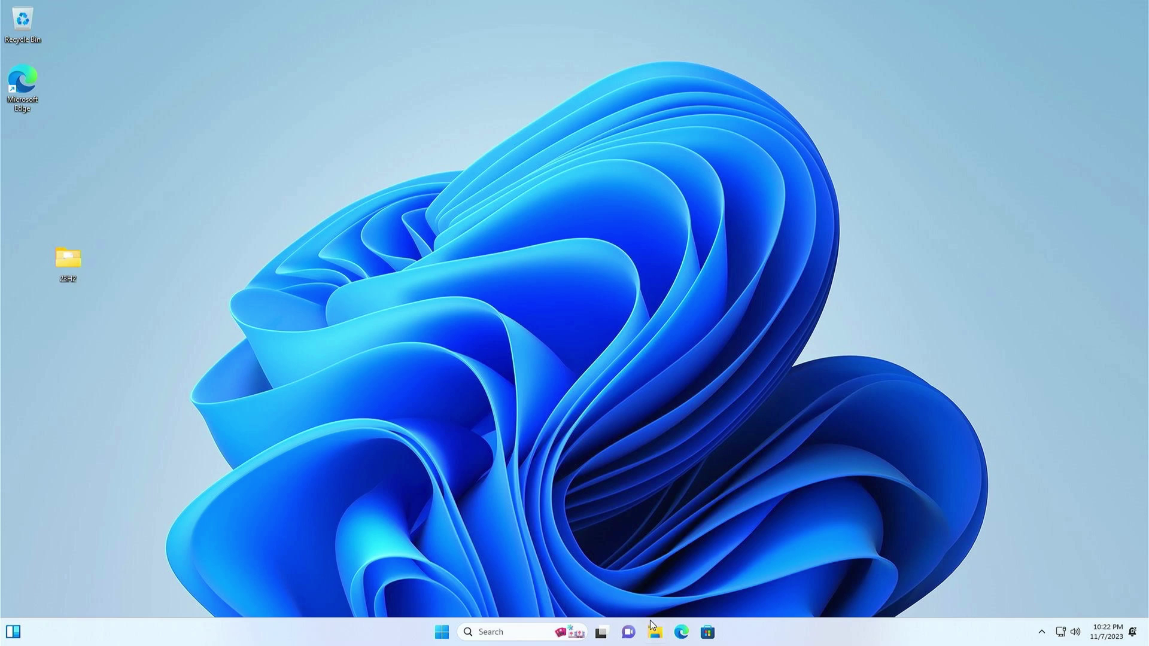
{"action": "left_click", "coordinate": [654, 630]}
{"action": "left_click", "coordinate": [294, 299]}
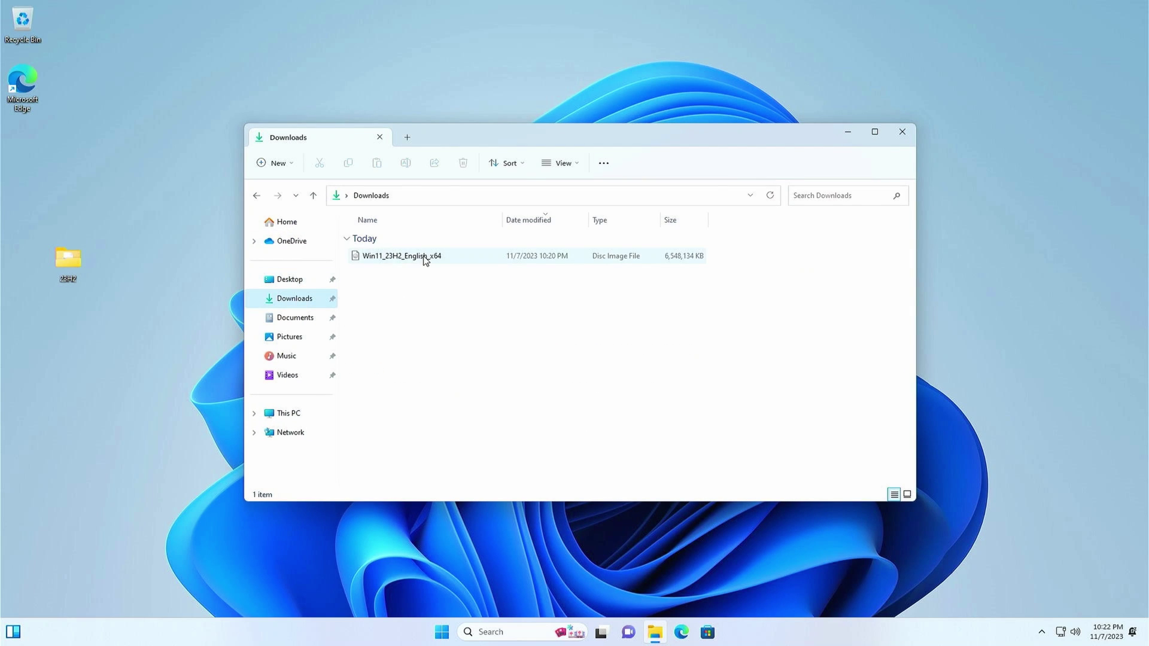
Check the Win11_23H2_English_x64 ISO, close Downloads, and open the desktop 23H2 folder.
{"action": "left_click", "coordinate": [426, 258]}
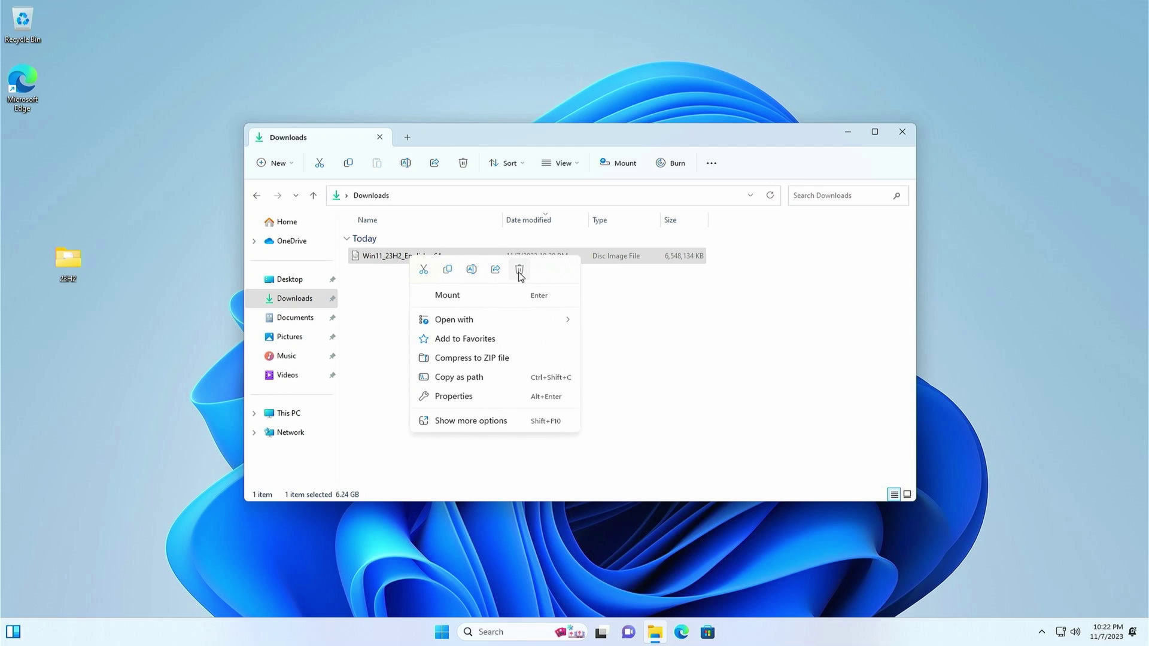
{"action": "left_click", "coordinate": [628, 303]}
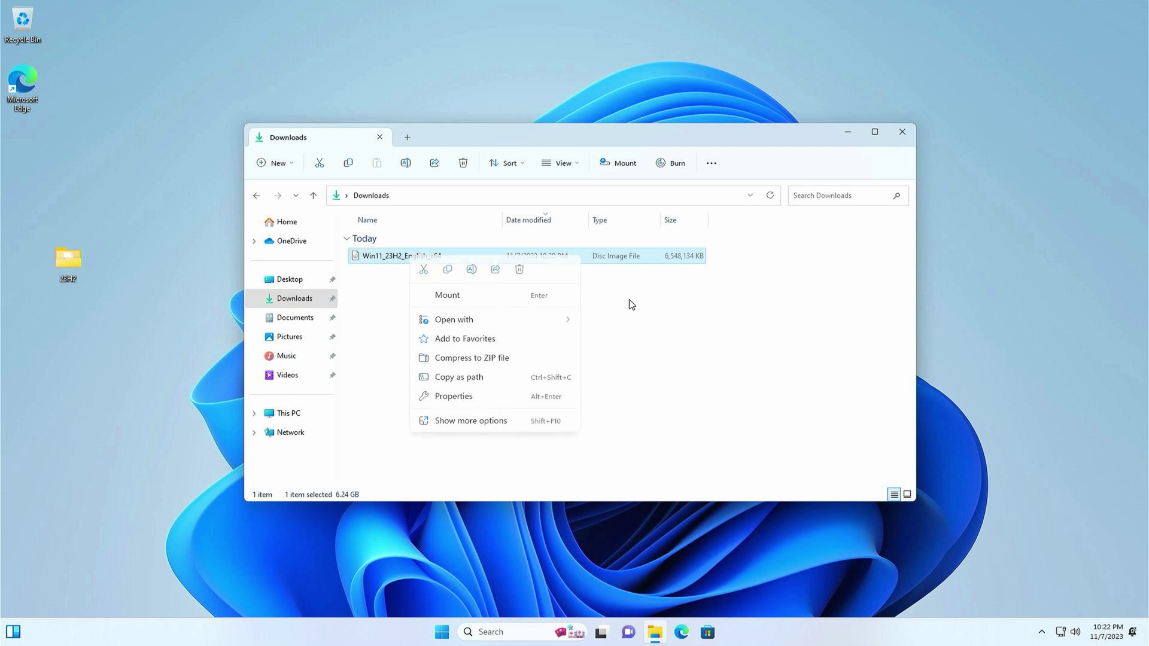
{"action": "left_click", "coordinate": [901, 137]}
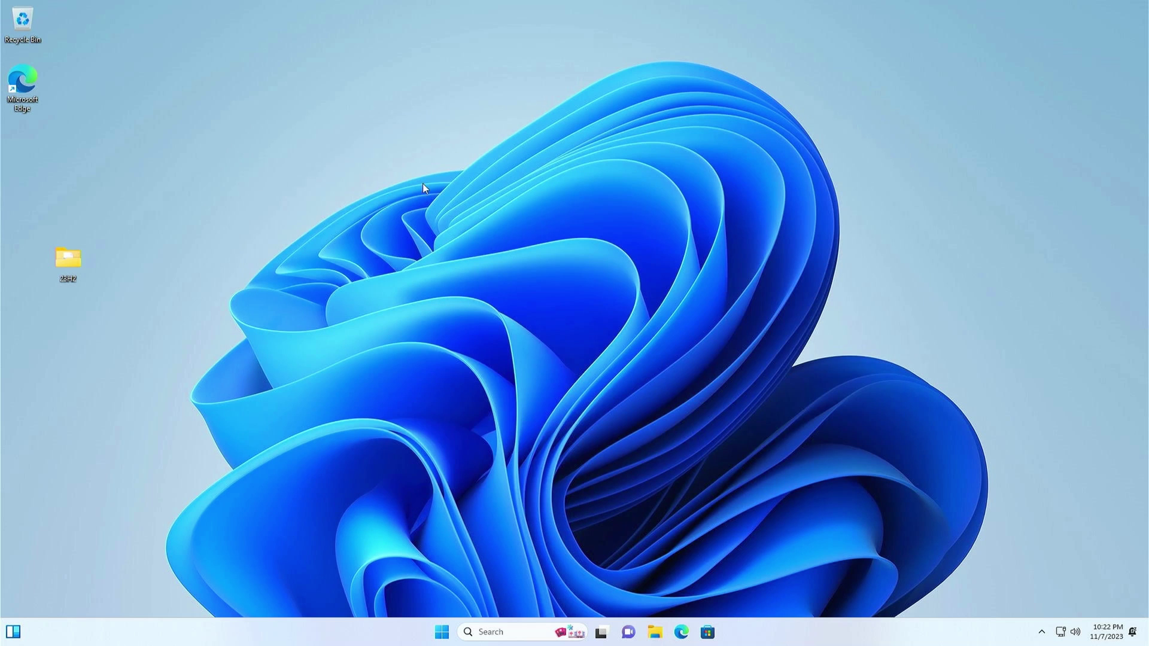
{"action": "double_click", "coordinate": [84, 264]}
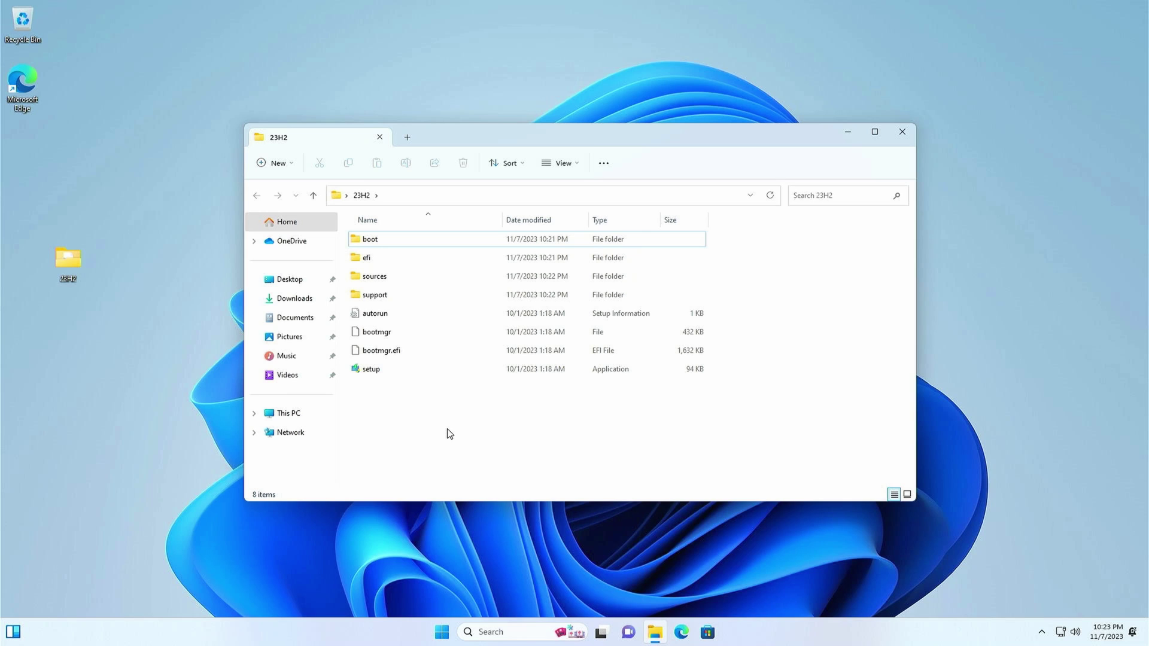
Open the 23H2 sources folder, then select and right-click appraiserres.dll.
{"action": "double_click", "coordinate": [402, 279]}
{"action": "scroll", "coordinate": [439, 354], "scroll_direction": "down", "scroll_amount": 2}
{"action": "scroll", "coordinate": [439, 354], "scroll_direction": "down", "scroll_amount": 1}
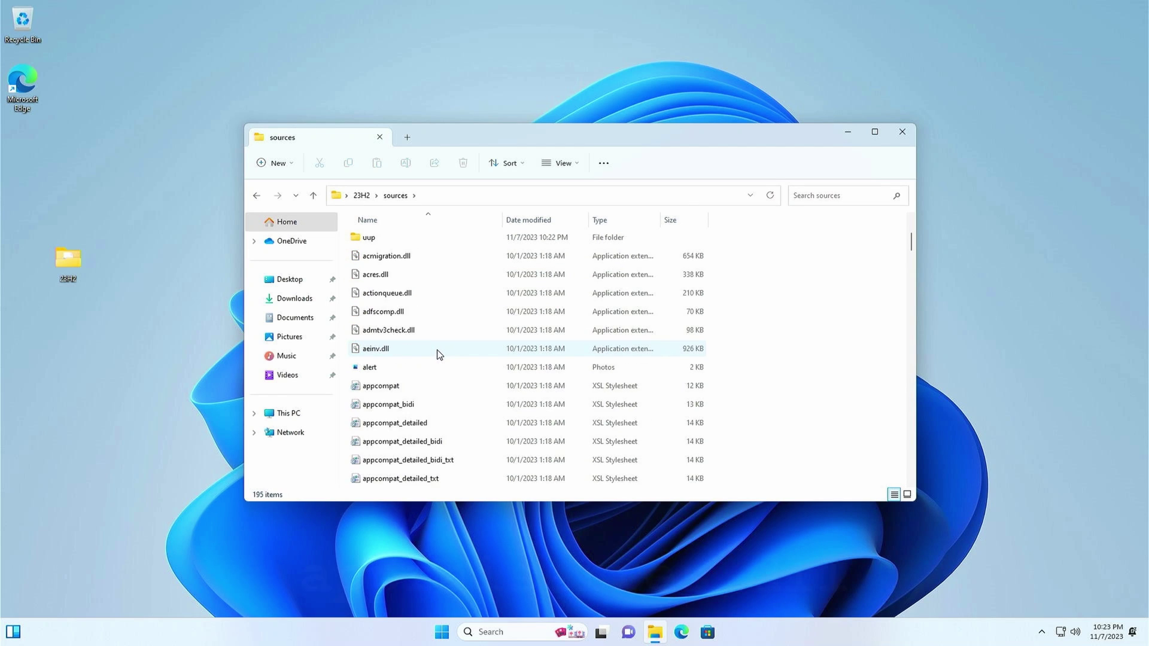
{"action": "scroll", "coordinate": [439, 354], "scroll_direction": "down", "scroll_amount": 2}
{"action": "scroll", "coordinate": [441, 353], "scroll_direction": "down", "scroll_amount": 1}
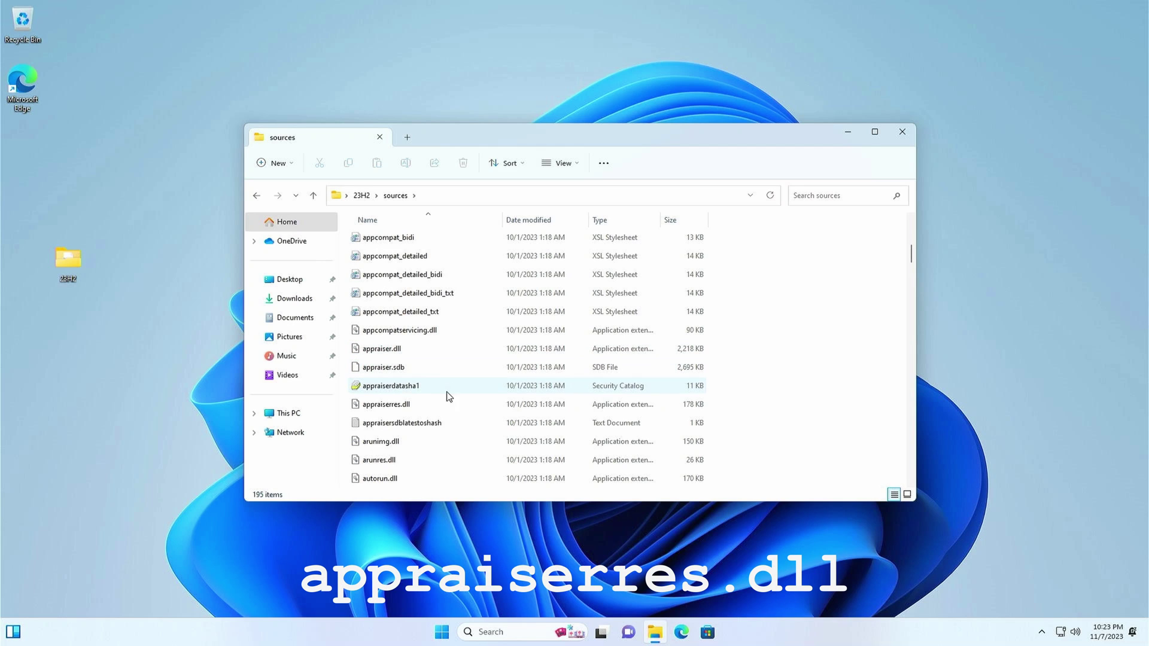
{"action": "left_click", "coordinate": [434, 406]}
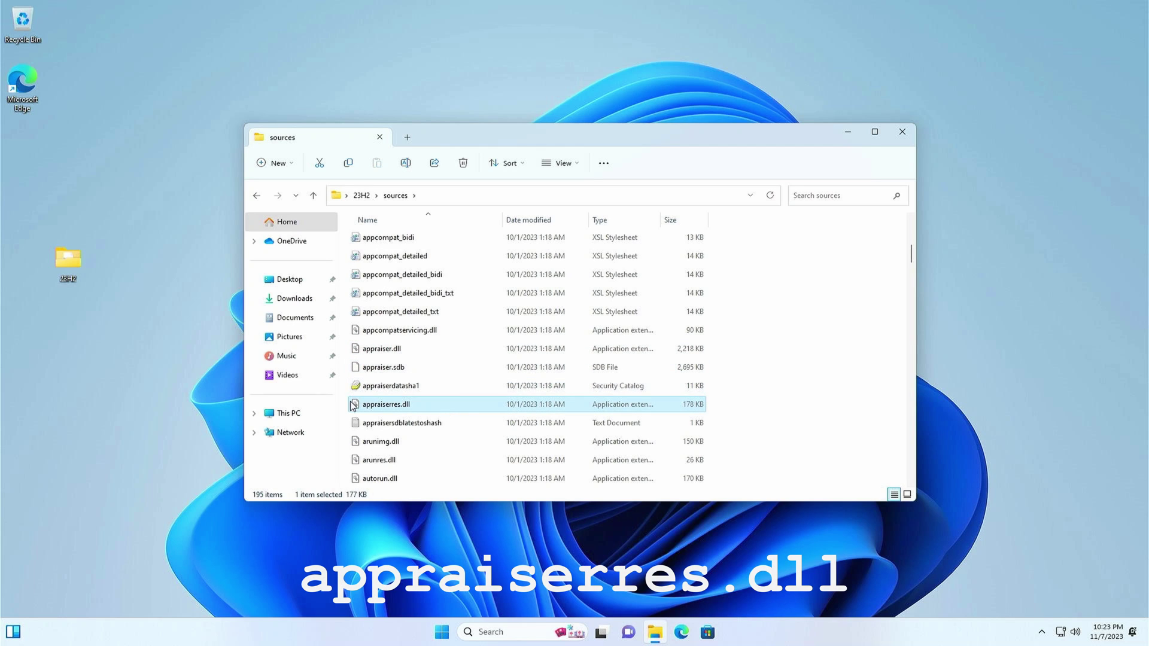
{"action": "right_click", "coordinate": [427, 406]}
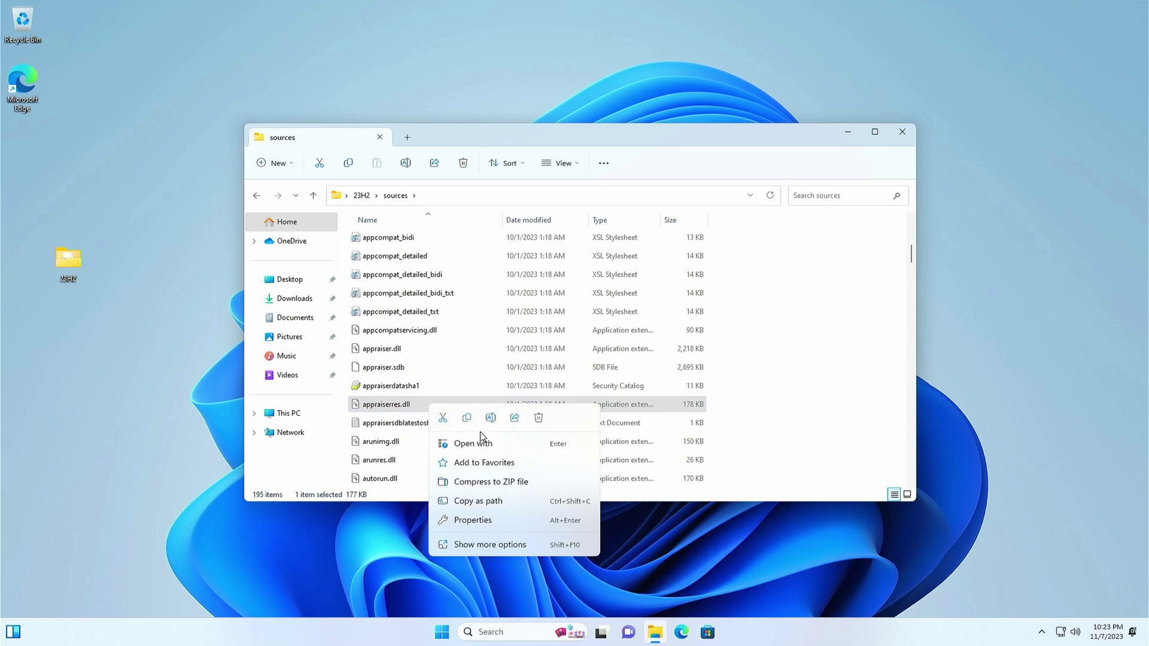
Open appraiserres.dll in Notepad.
{"action": "left_click", "coordinate": [495, 445]}
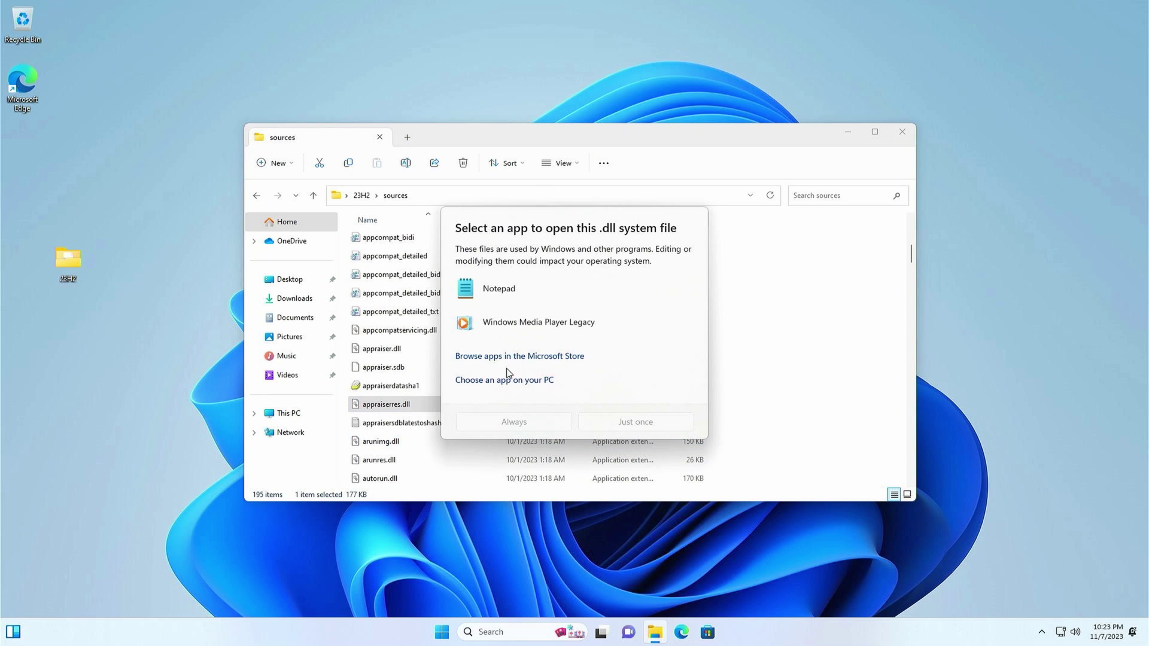
{"action": "double_click", "coordinate": [507, 298]}
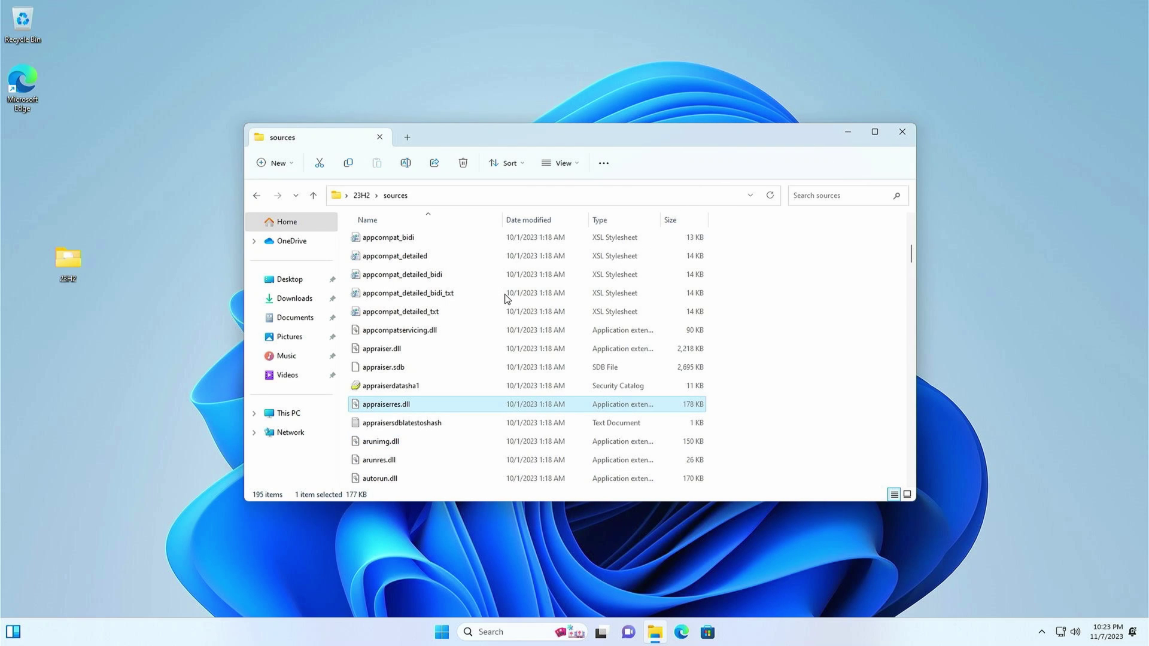
{"action": "left_click", "coordinate": [179, 296]}
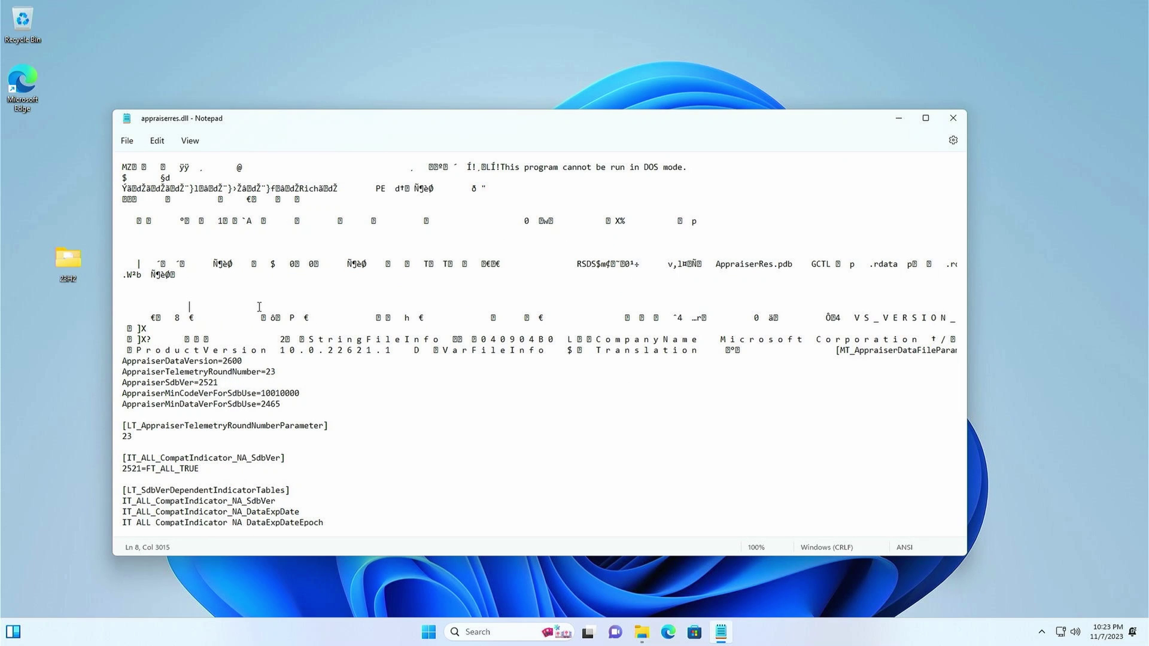
{"action": "left_click", "coordinate": [493, 421]}
Delete all text in appraiserres.dll, save the empty file, and close Notepad.
{"action": "key", "text": "ctrl+a"}
{"action": "left_click", "coordinate": [157, 141]}
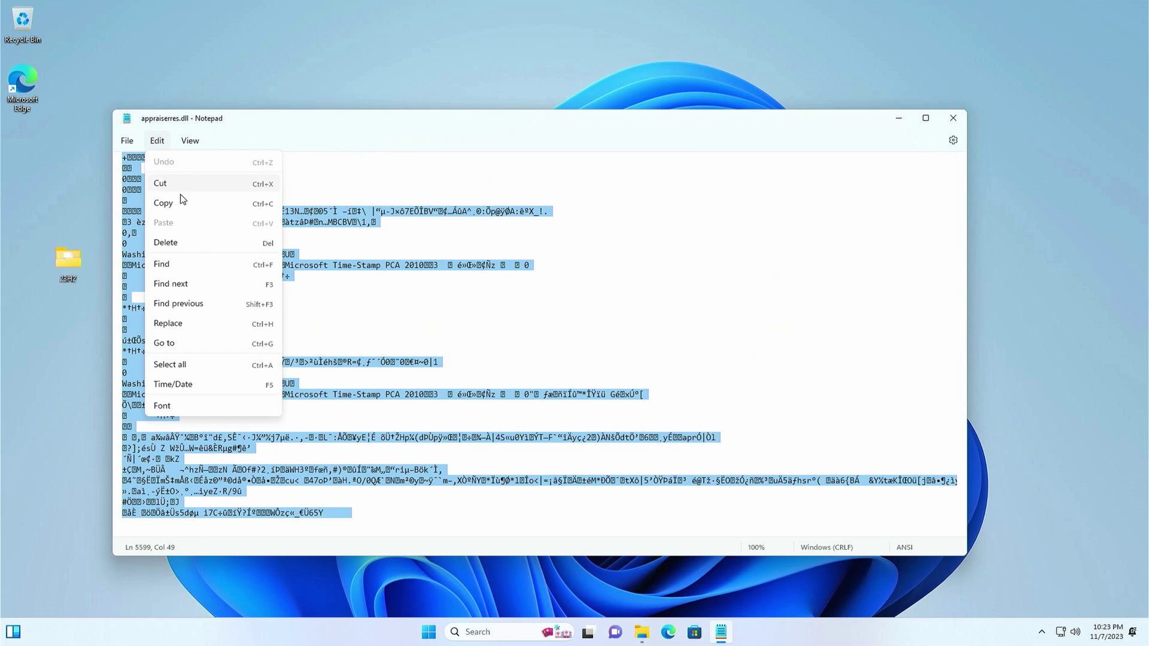
{"action": "left_click", "coordinate": [235, 367]}
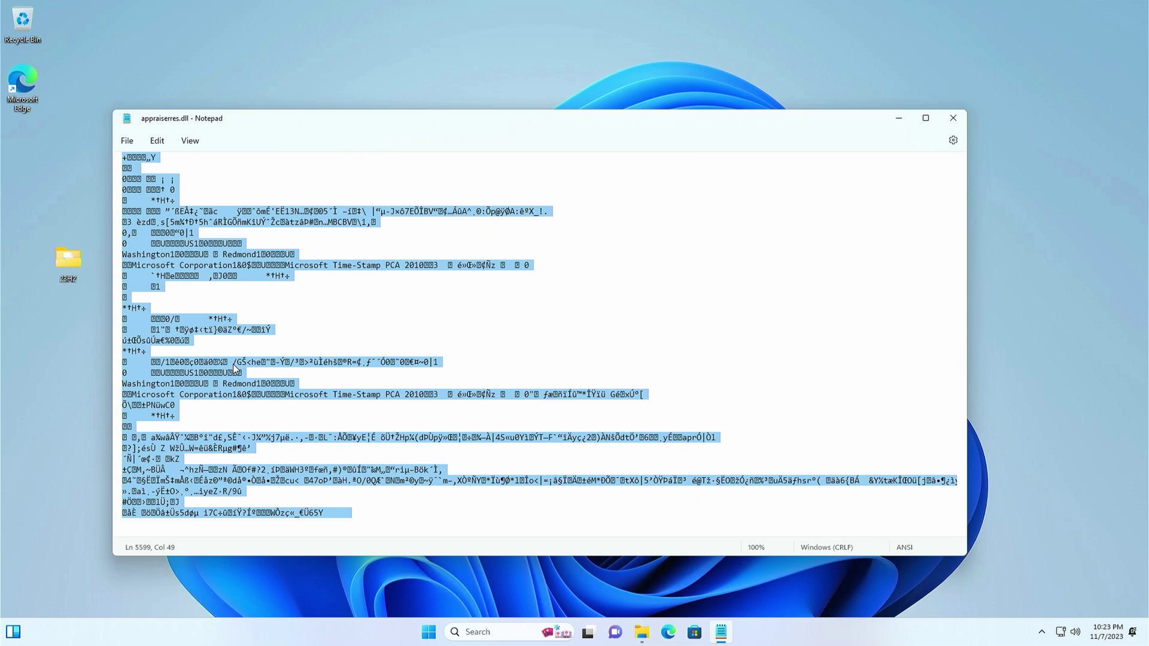
{"action": "key", "text": "Delete"}
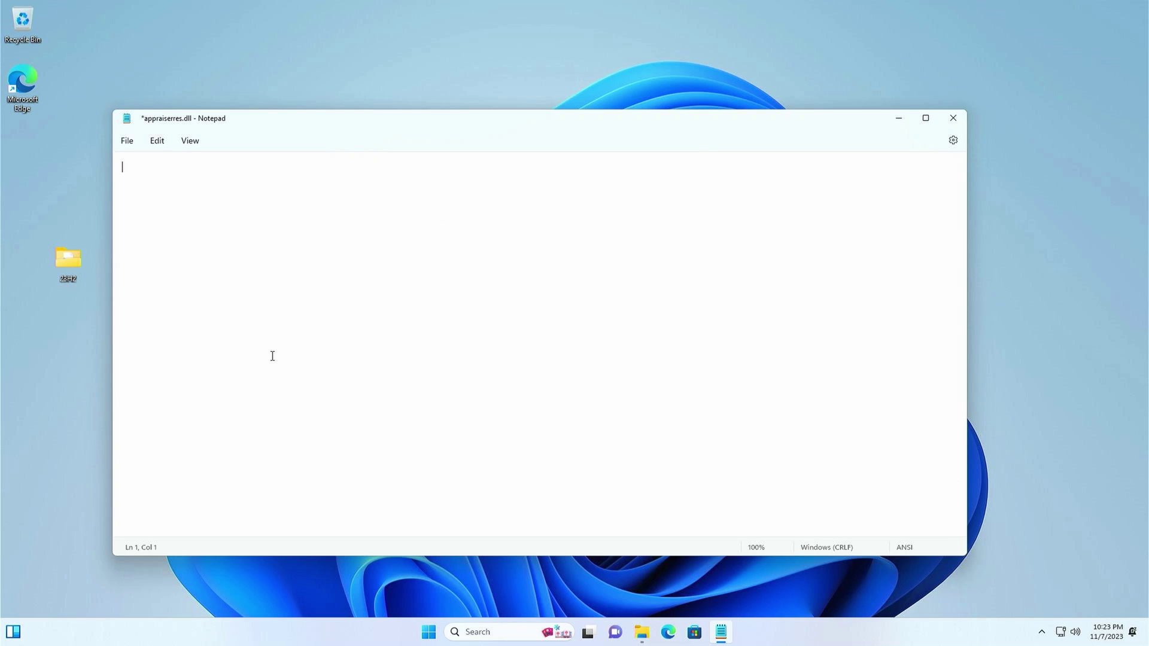
{"action": "left_click", "coordinate": [128, 142]}
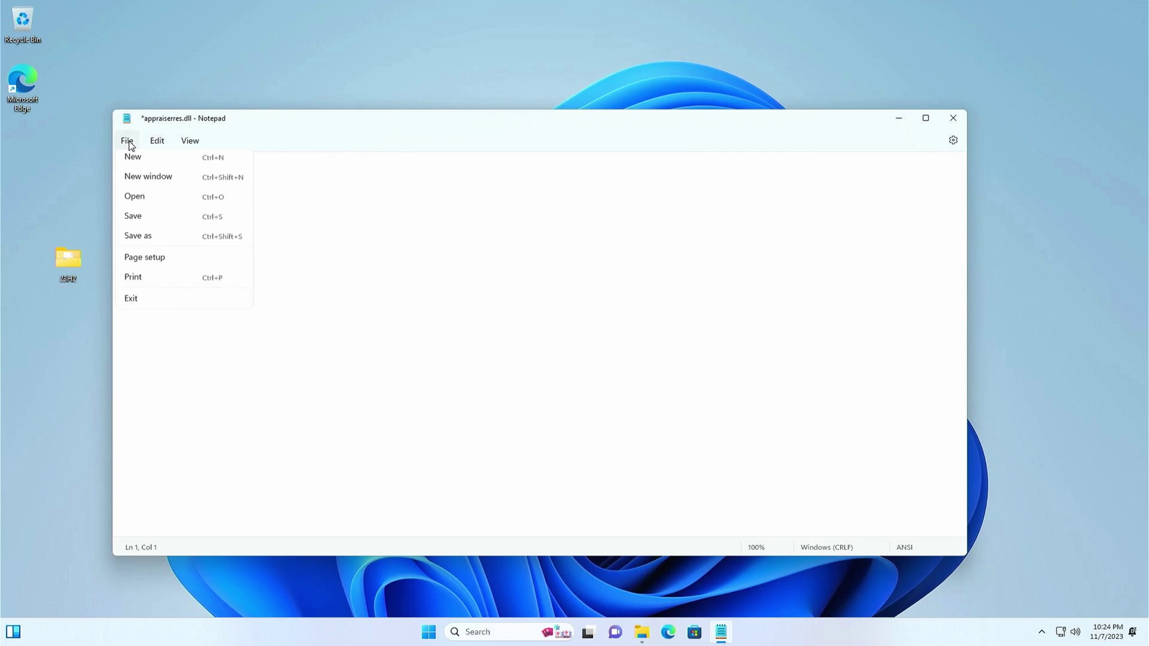
{"action": "left_click", "coordinate": [159, 223]}
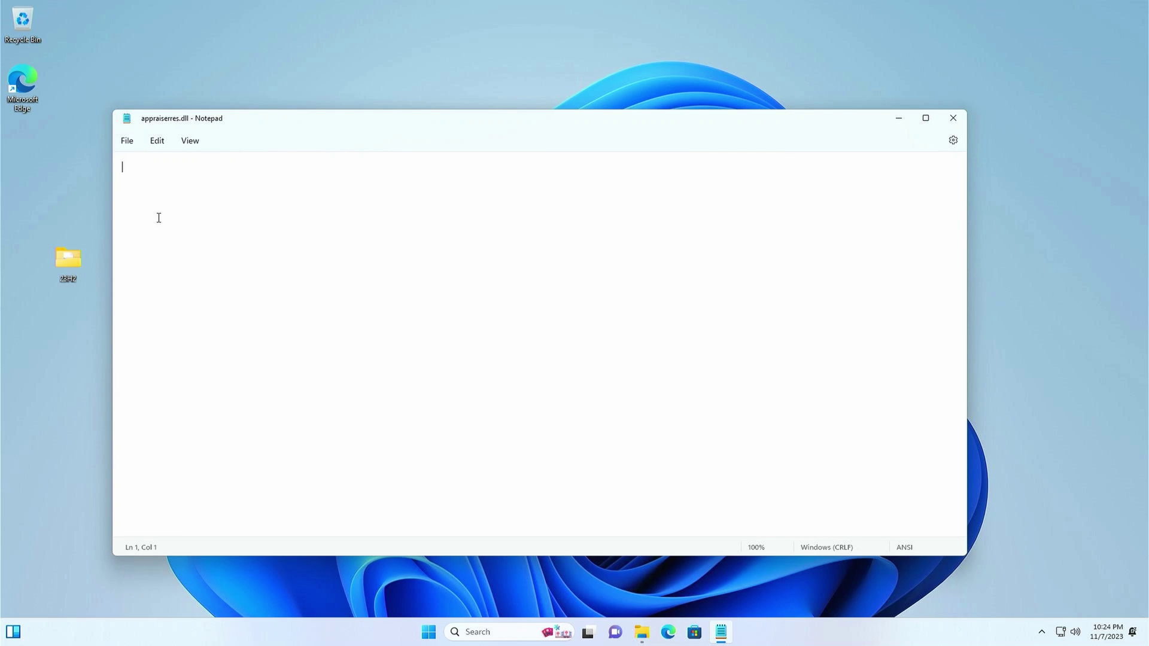
{"action": "left_click", "coordinate": [951, 119]}
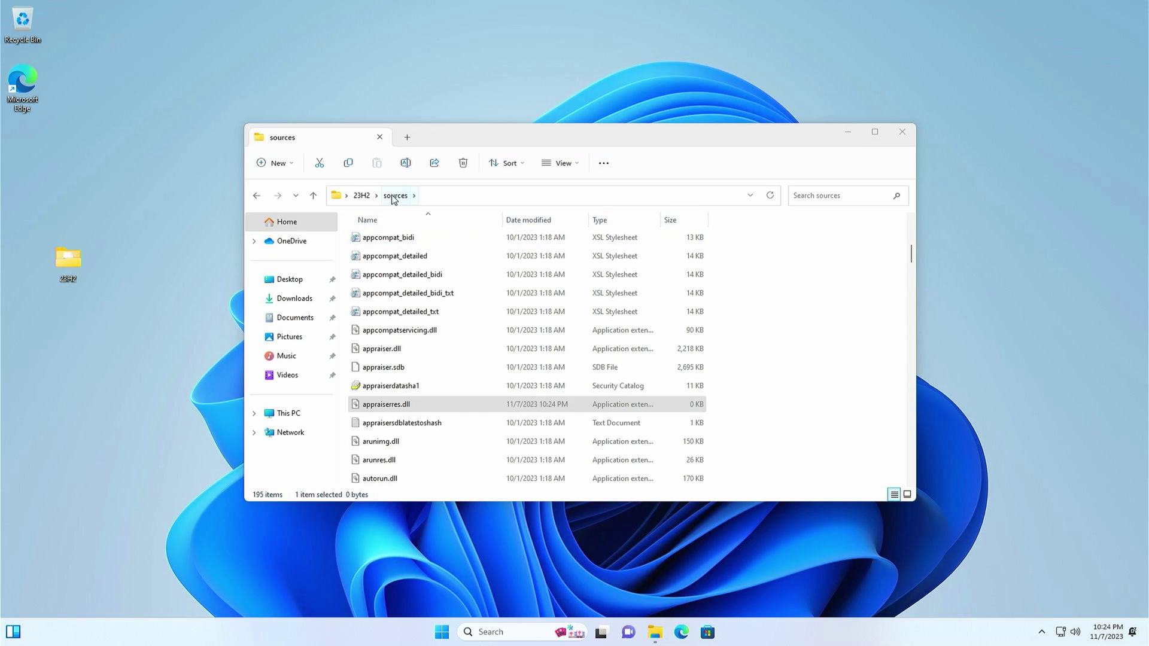
Run setup from the 23H2 folder with administrator approval, then close the folder window.
{"action": "left_click", "coordinate": [364, 198]}
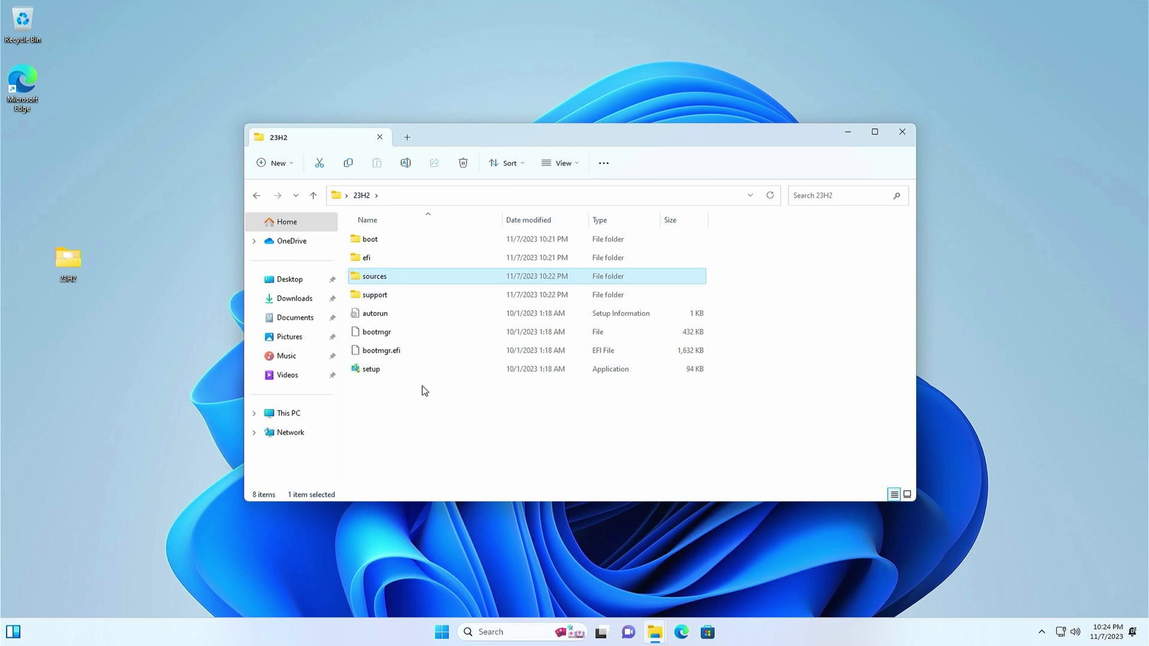
{"action": "left_click", "coordinate": [423, 389]}
{"action": "double_click", "coordinate": [401, 369]}
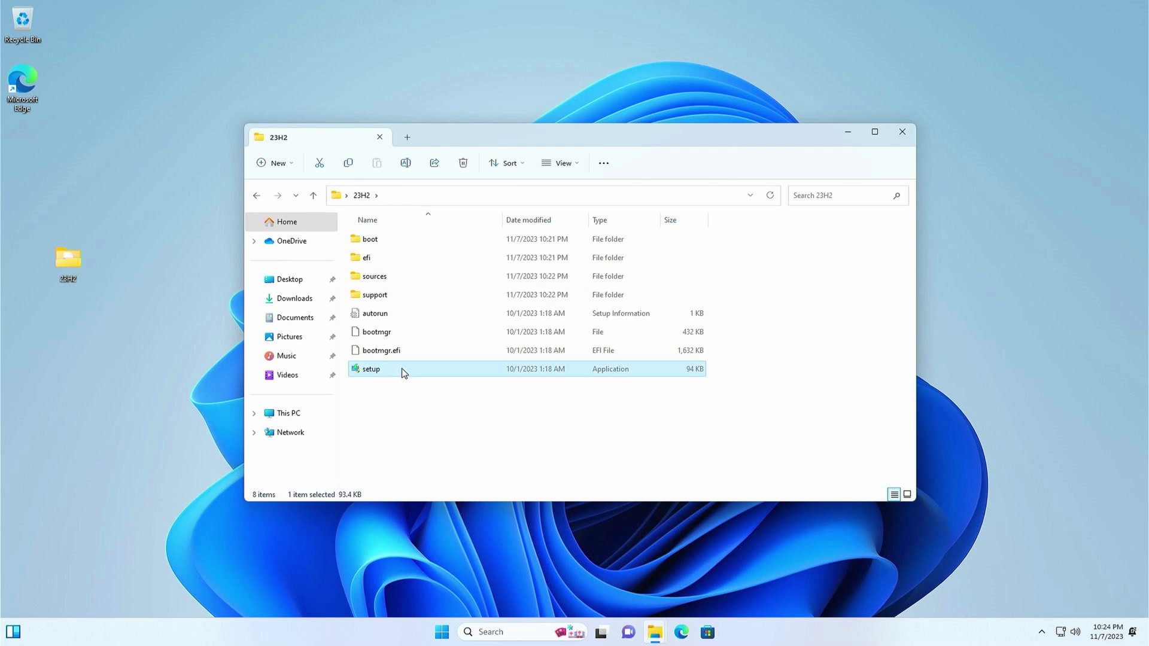
{"action": "left_click", "coordinate": [515, 417]}
{"action": "left_click", "coordinate": [903, 132]}
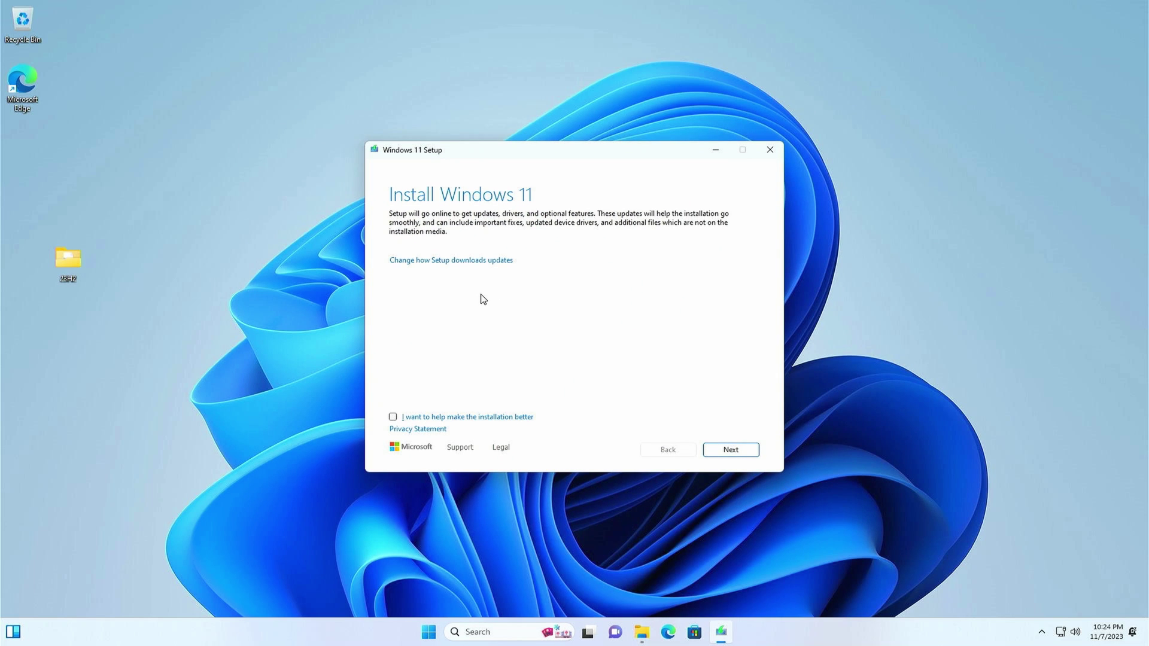
Choose 'Not right now' for updates, accept the license, and start installing Windows 11.
{"action": "left_click", "coordinate": [494, 261]}
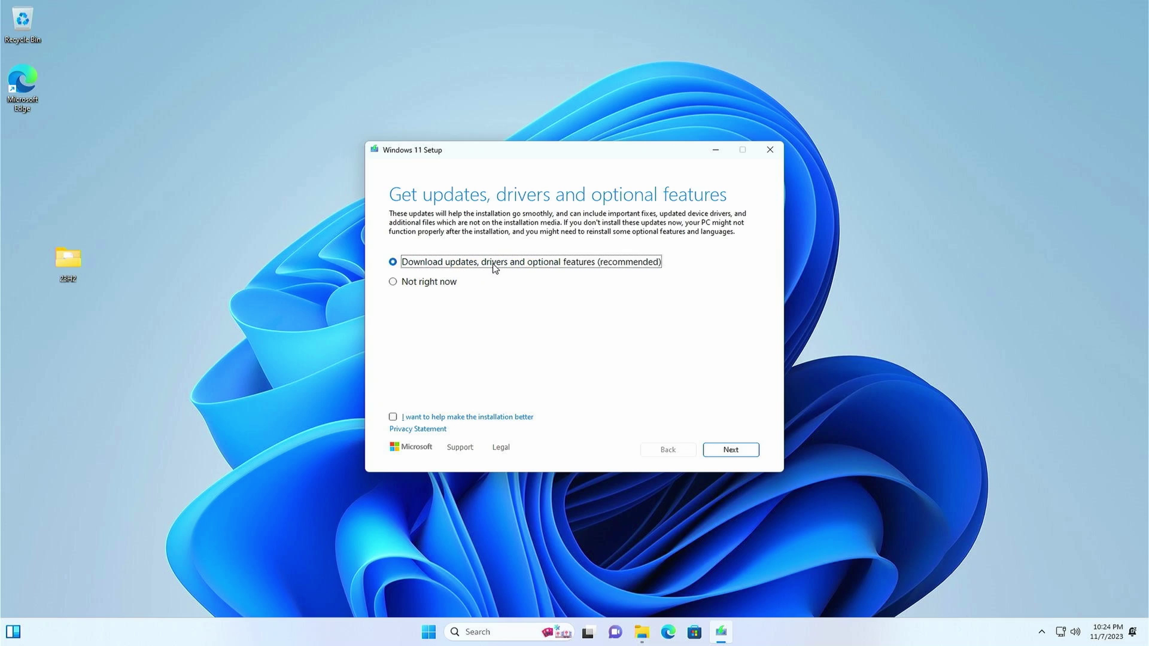
{"action": "left_click", "coordinate": [440, 287]}
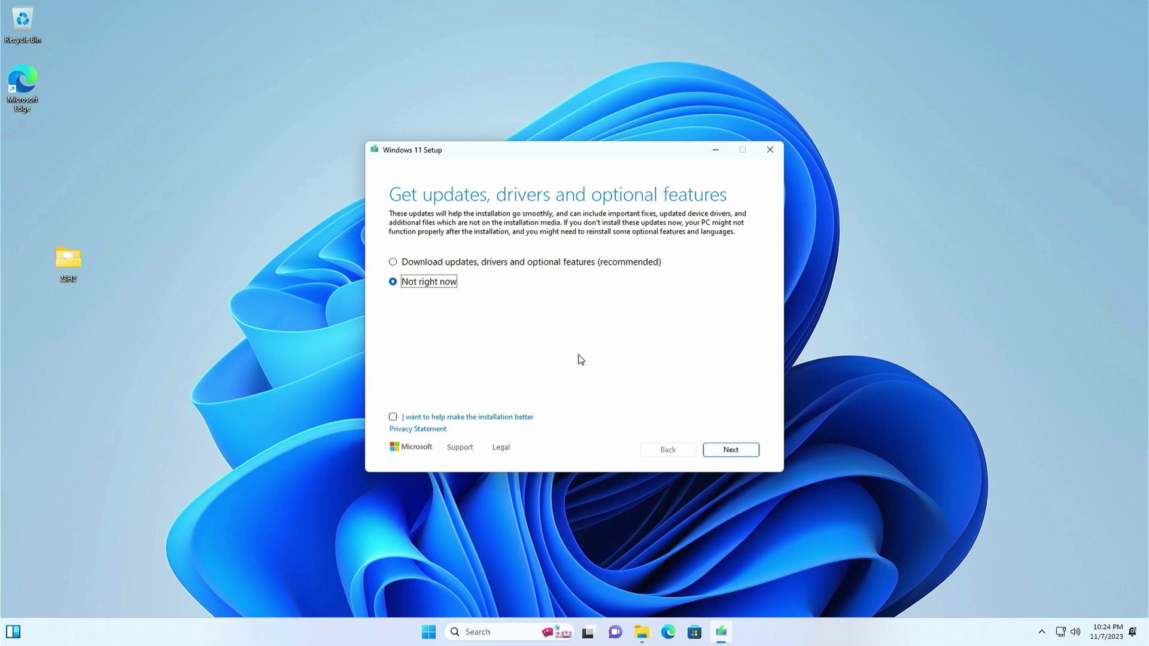
{"action": "left_click", "coordinate": [743, 456]}
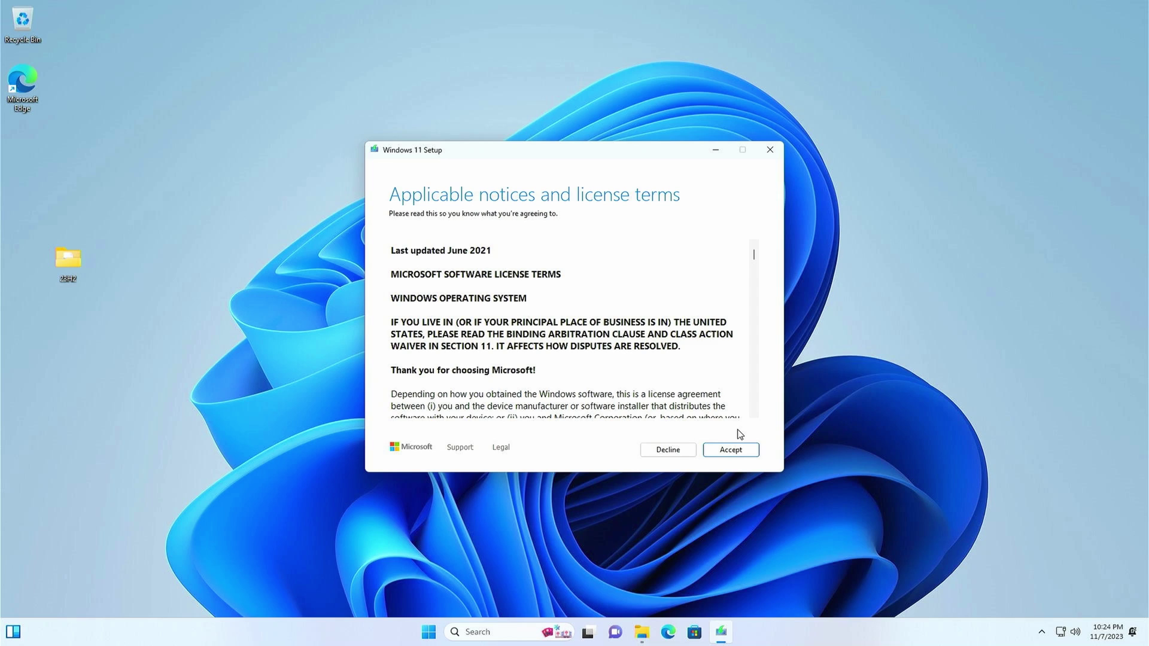
{"action": "left_click", "coordinate": [734, 449]}
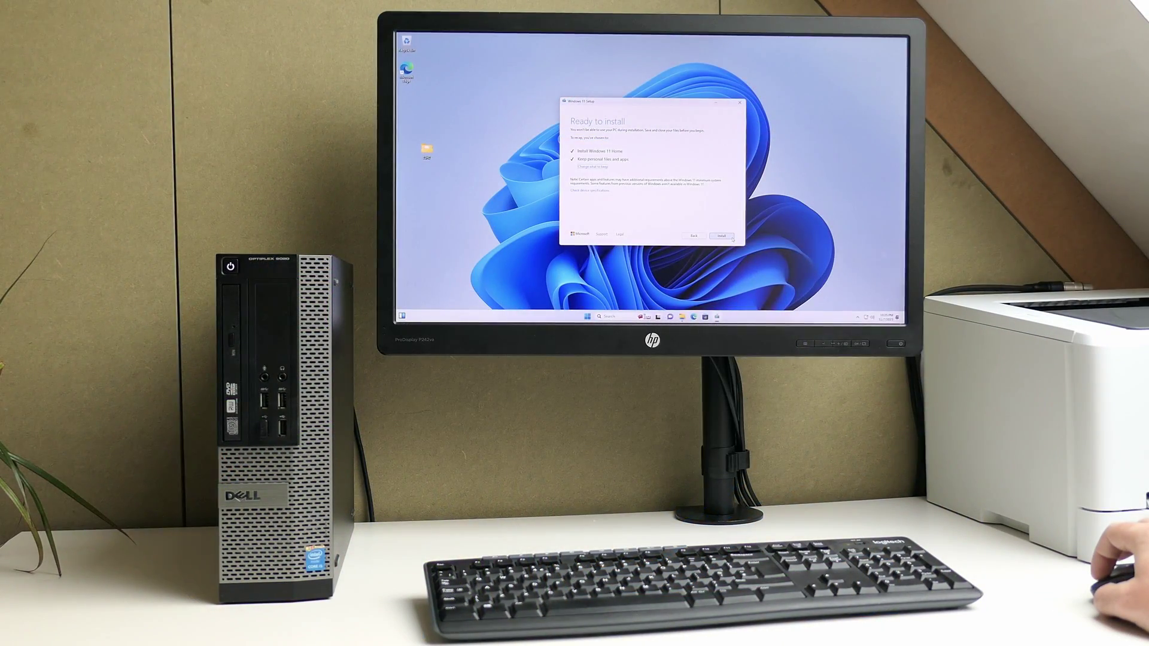
{"action": "left_click", "coordinate": [733, 238]}
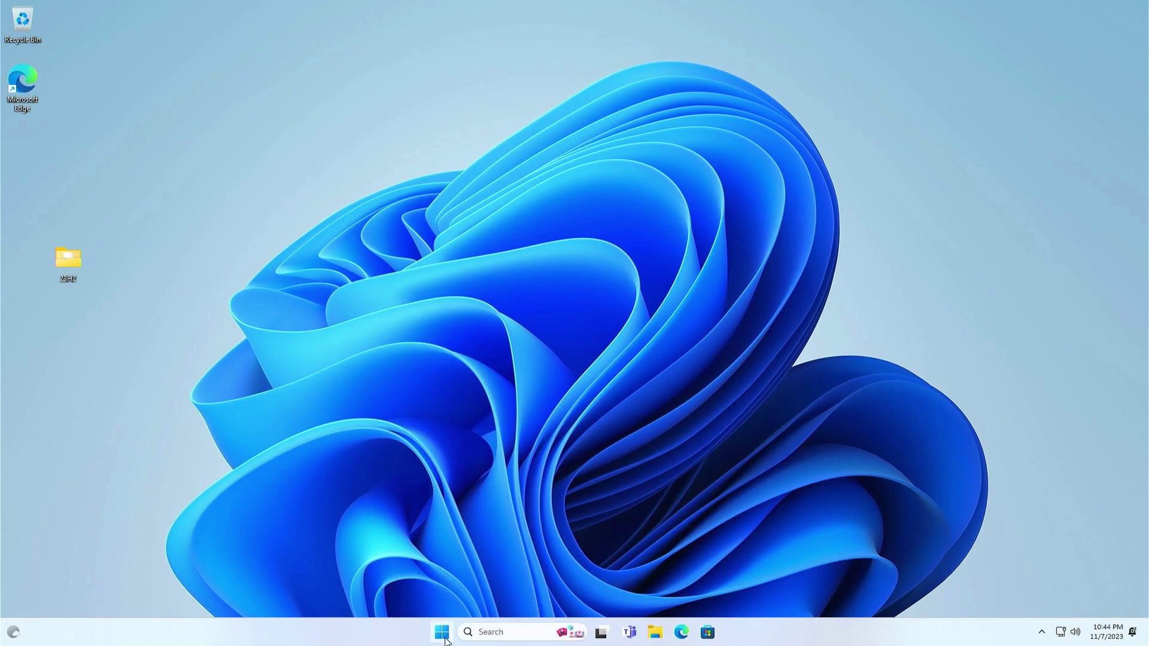
Open the Start menu on the upgraded Windows 11 desktop.
{"action": "left_click", "coordinate": [445, 640]}
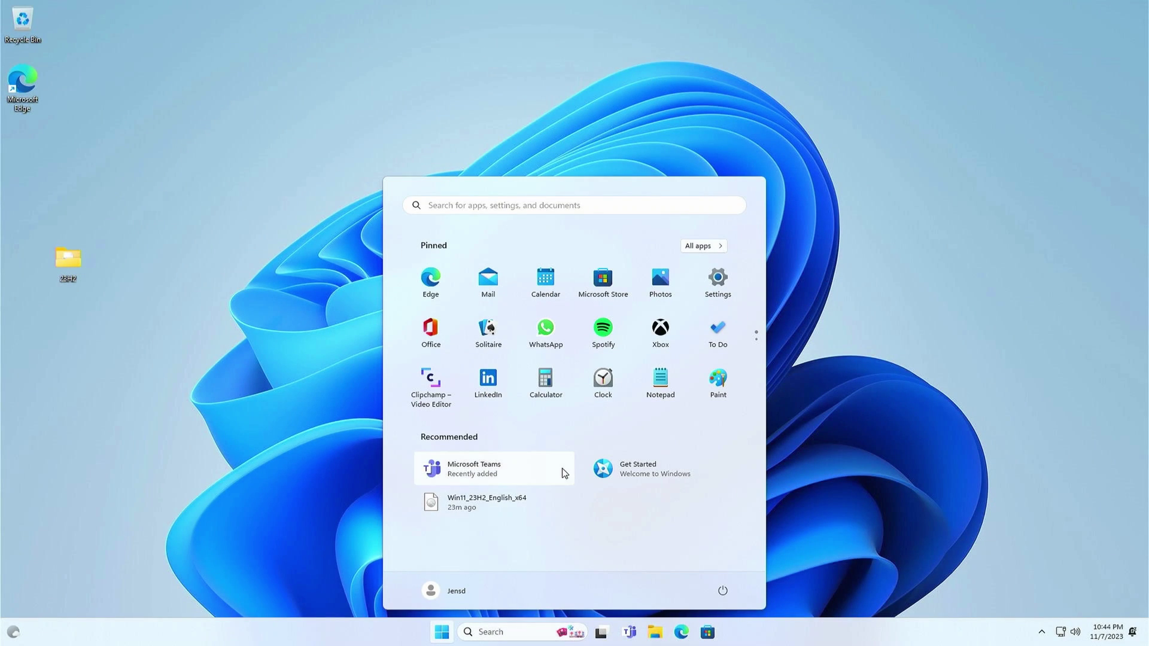
Open Settings > System > About to view the Windows specifications.
{"action": "left_click", "coordinate": [738, 290]}
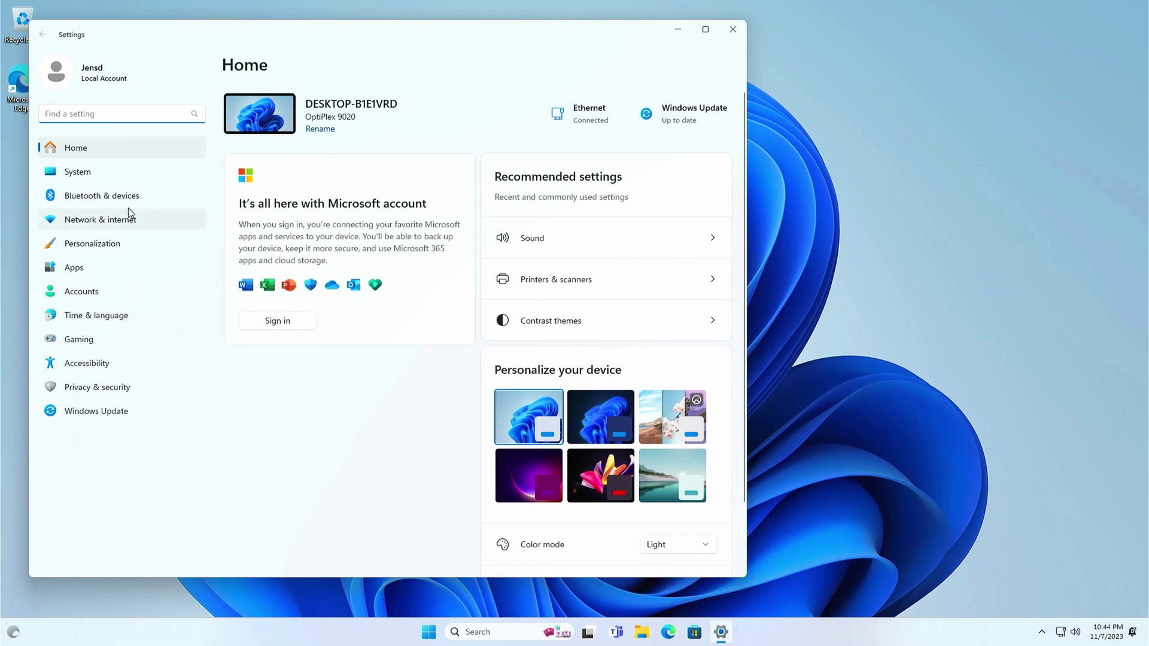
{"action": "left_click", "coordinate": [137, 175]}
{"action": "scroll", "coordinate": [360, 271], "scroll_direction": "down", "scroll_amount": 2}
{"action": "scroll", "coordinate": [454, 357], "scroll_direction": "down", "scroll_amount": 3}
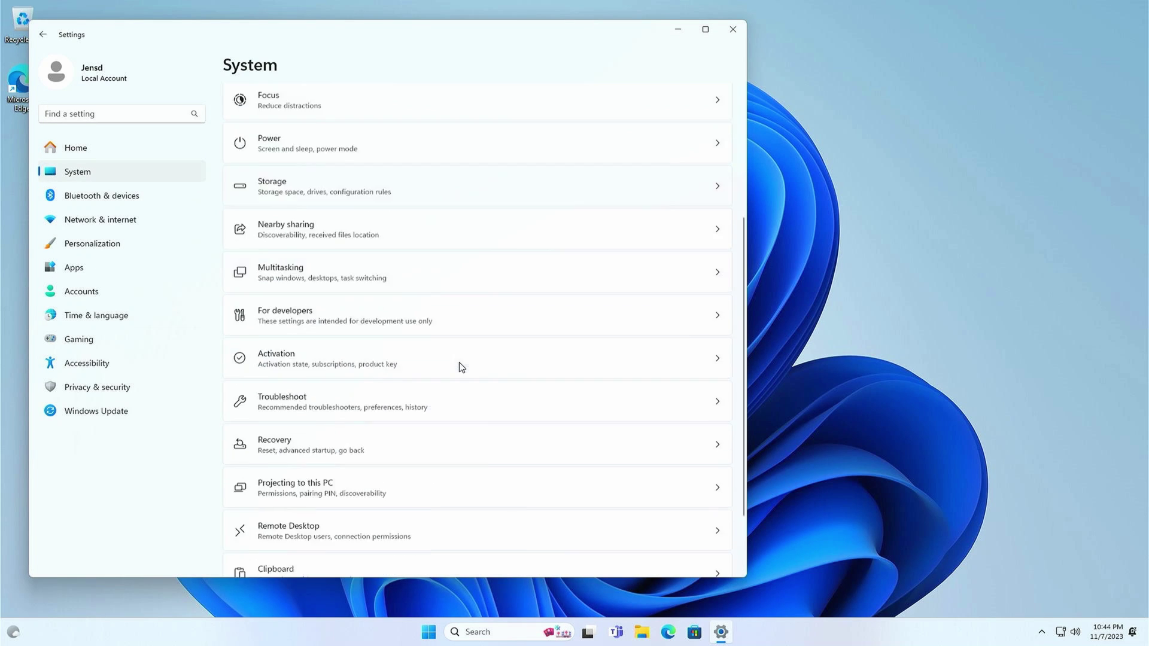
{"action": "scroll", "coordinate": [461, 365], "scroll_direction": "down", "scroll_amount": 2}
{"action": "left_click", "coordinate": [474, 521]}
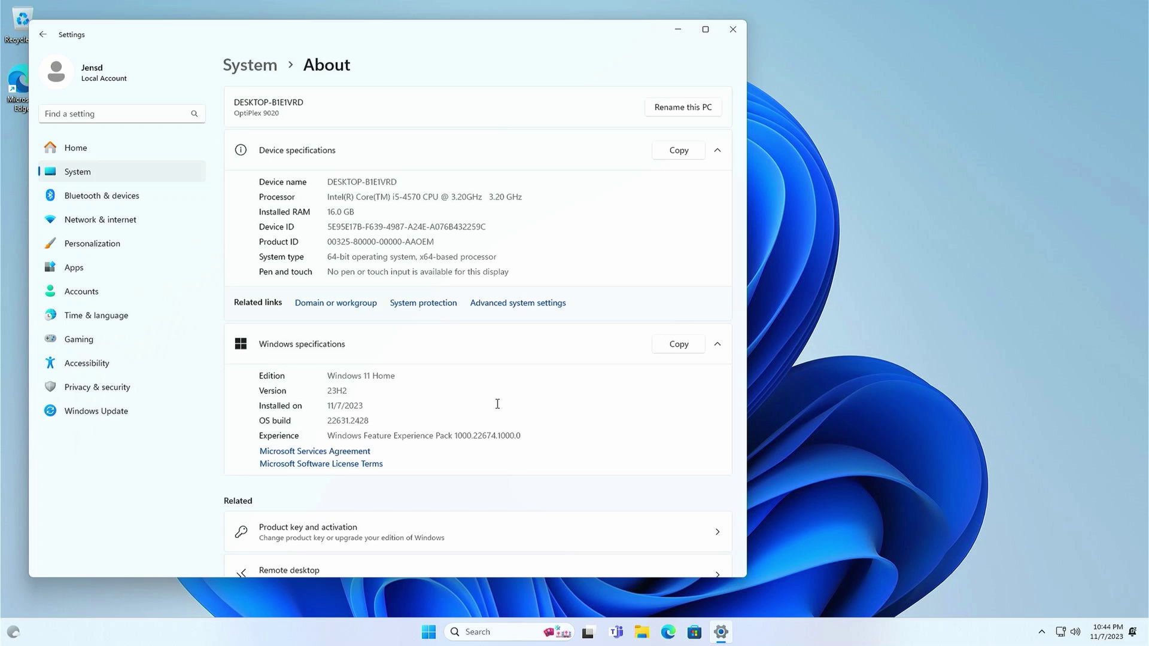
Run winver to confirm version 23H2, build 22631.2428, then close the dialog.
{"action": "key", "text": "super"}
{"action": "type", "text": "winver"}
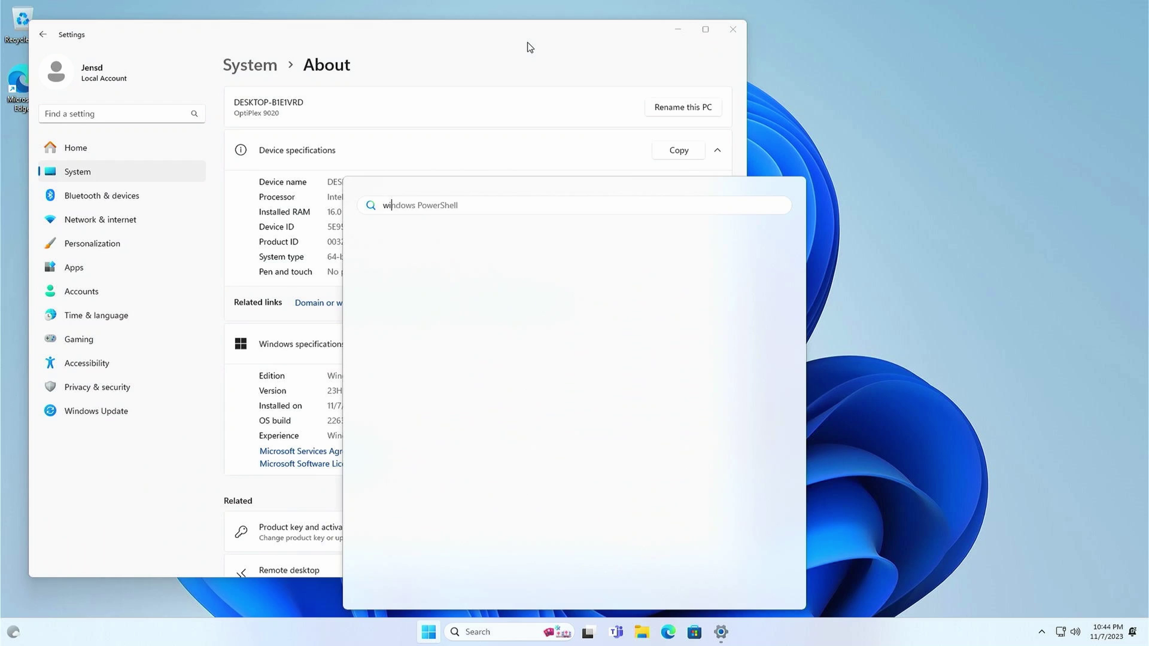
{"action": "key", "text": "Return"}
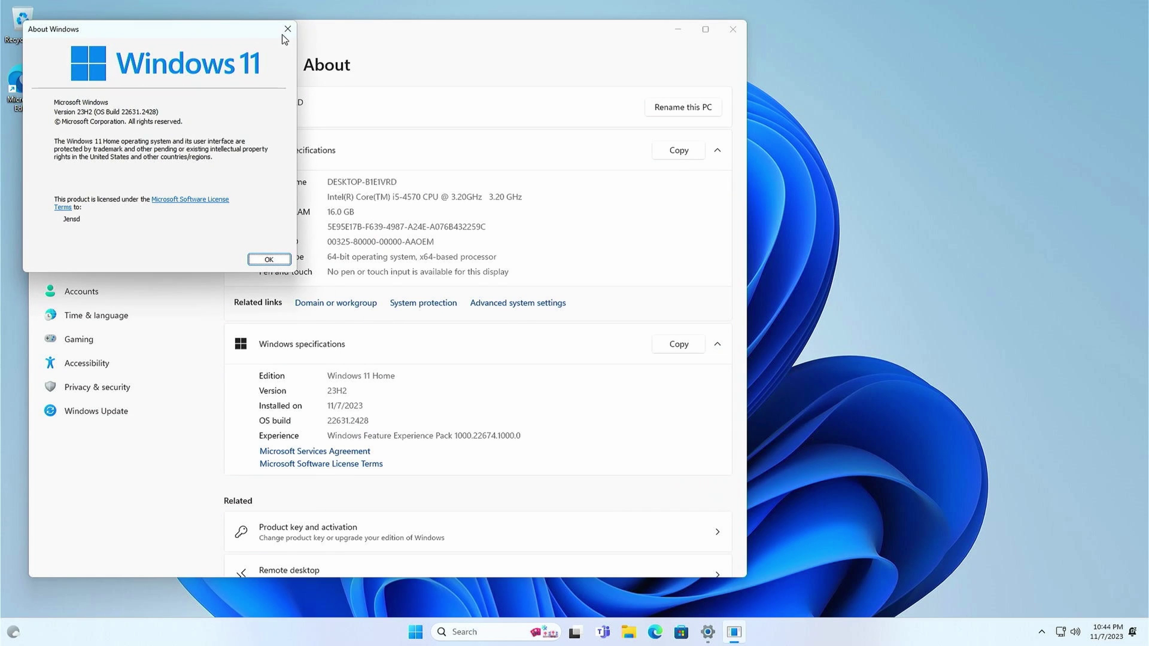
{"action": "left_click_drag", "start_coordinate": [175, 26], "coordinate": [952, 110]}
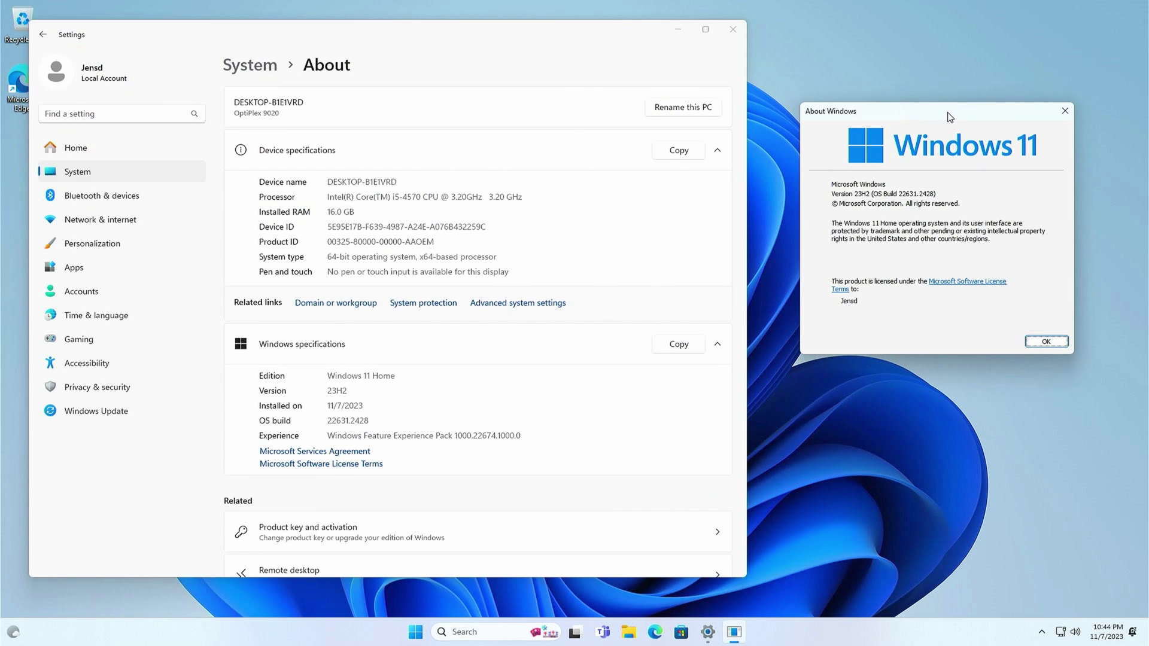
{"action": "left_click", "coordinate": [1041, 342]}
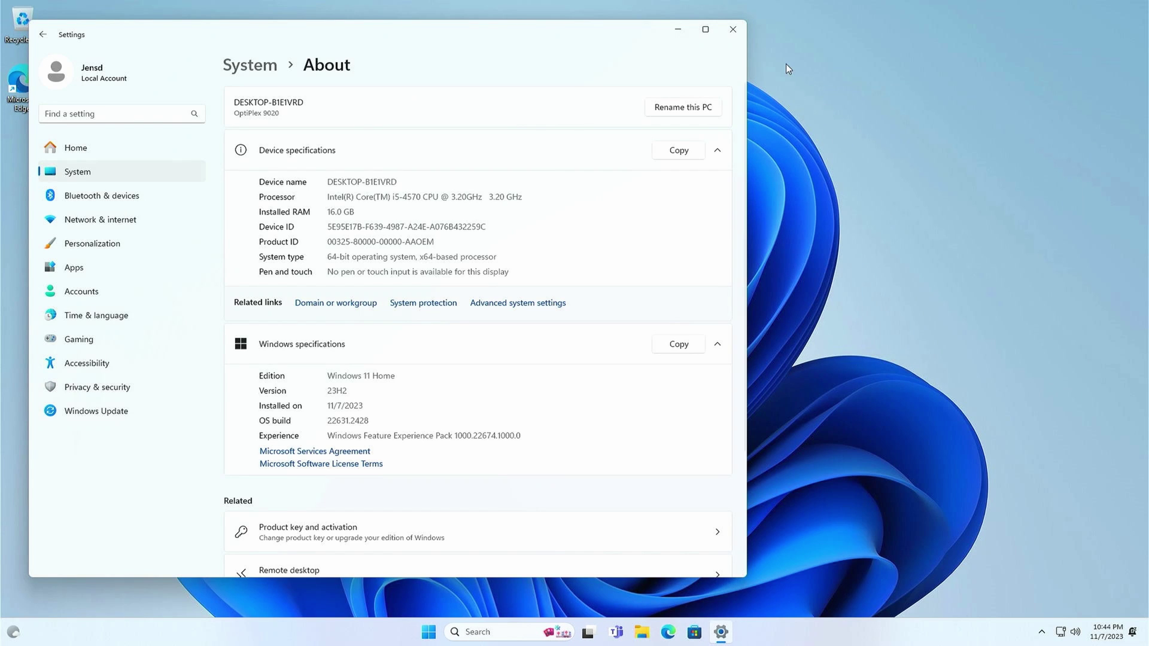
Close Settings and permanently delete the 23H2 folder from the desktop.
{"action": "left_click", "coordinate": [740, 29]}
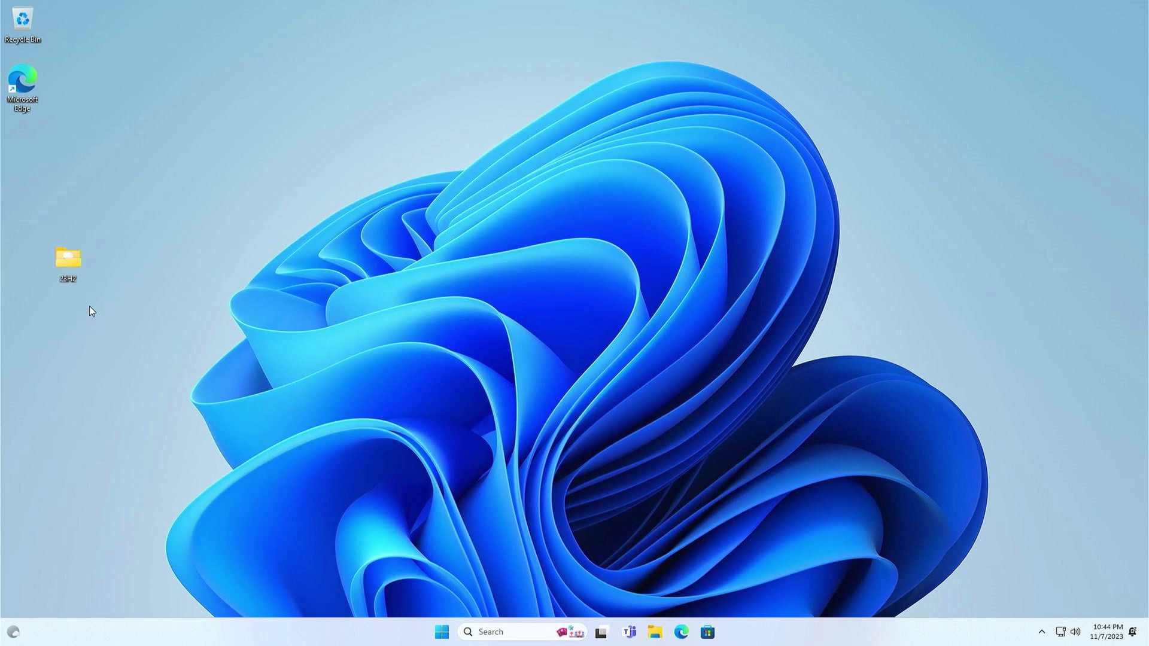
{"action": "right_click", "coordinate": [76, 261]}
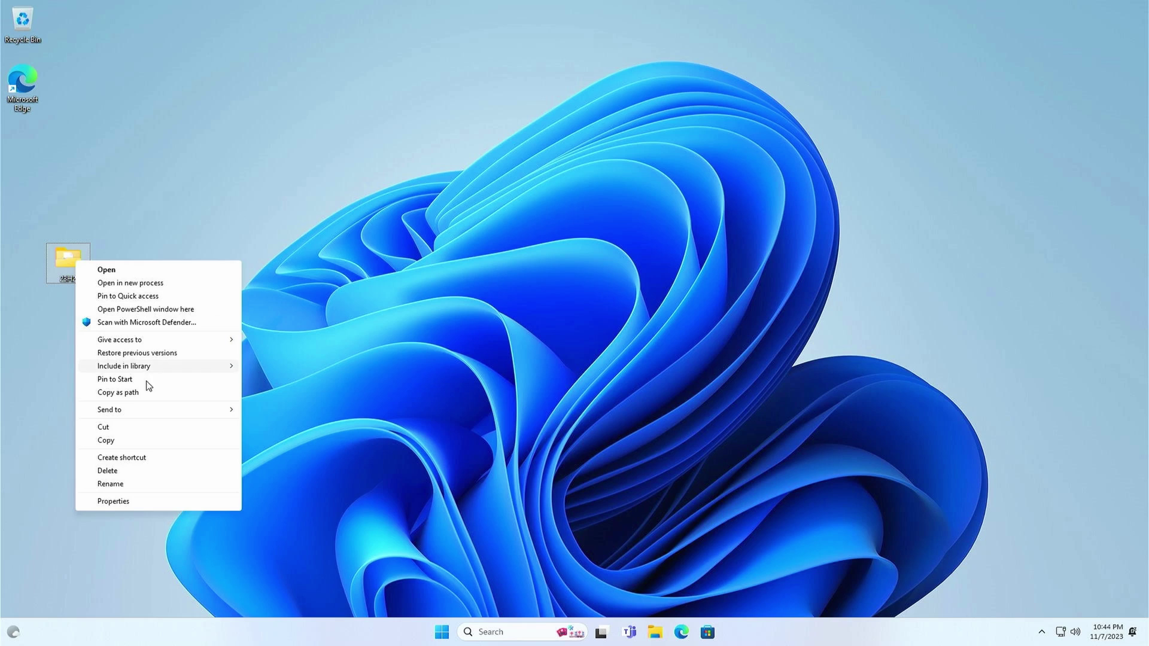
{"action": "left_click", "coordinate": [140, 476]}
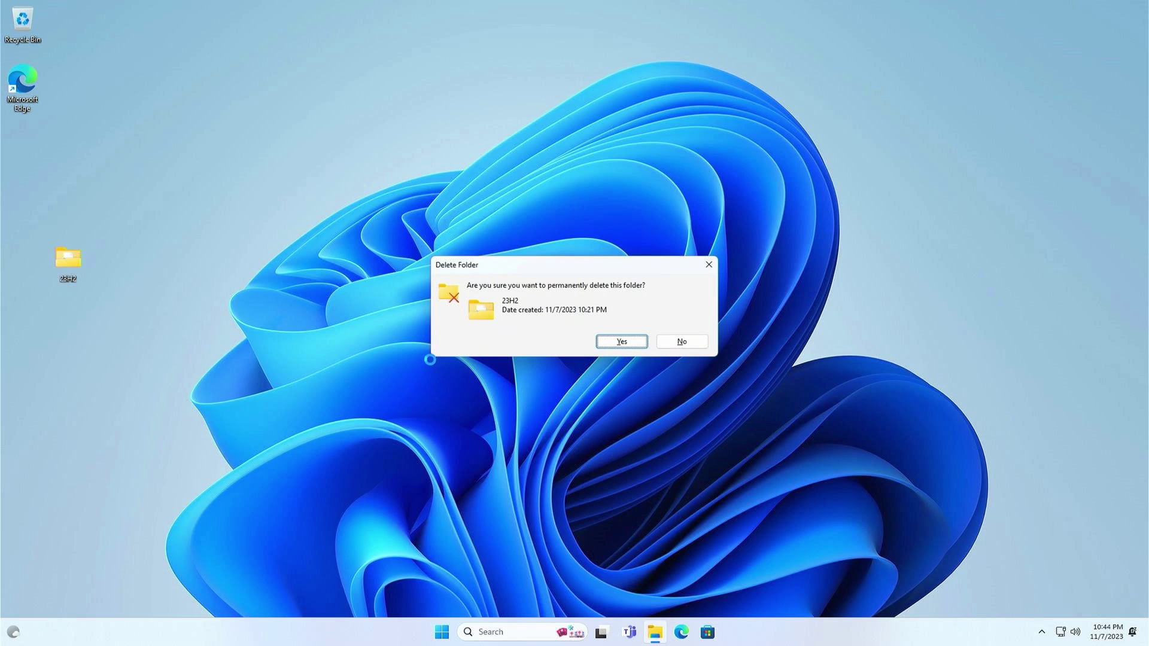
{"action": "left_click", "coordinate": [610, 348]}
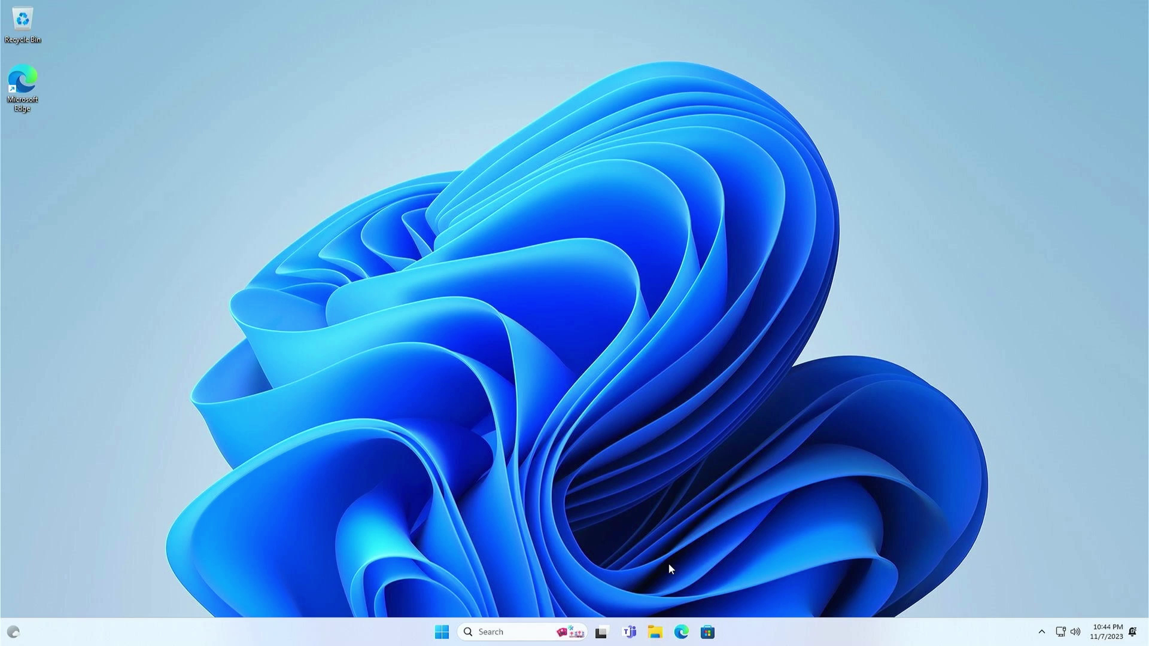
Permanently delete the Win11_23H2_English_x64 disc image from Downloads.
{"action": "left_click", "coordinate": [655, 633]}
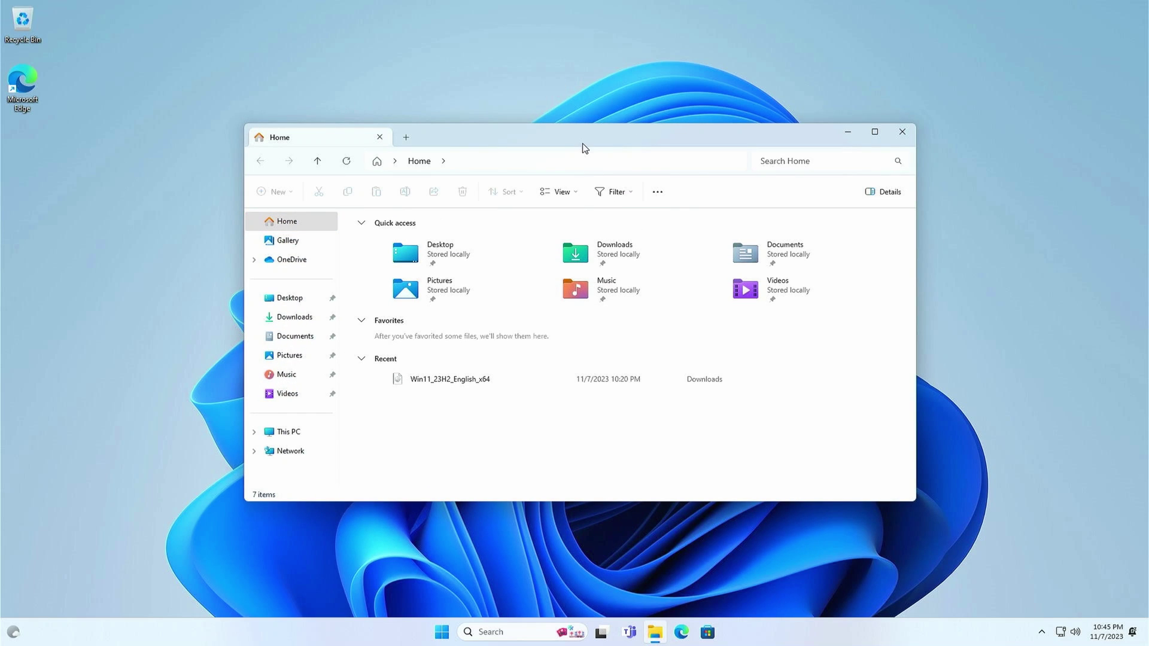
{"action": "left_click", "coordinate": [611, 256]}
{"action": "double_click", "coordinate": [623, 252]}
{"action": "left_click", "coordinate": [442, 252]}
{"action": "right_click", "coordinate": [442, 251]}
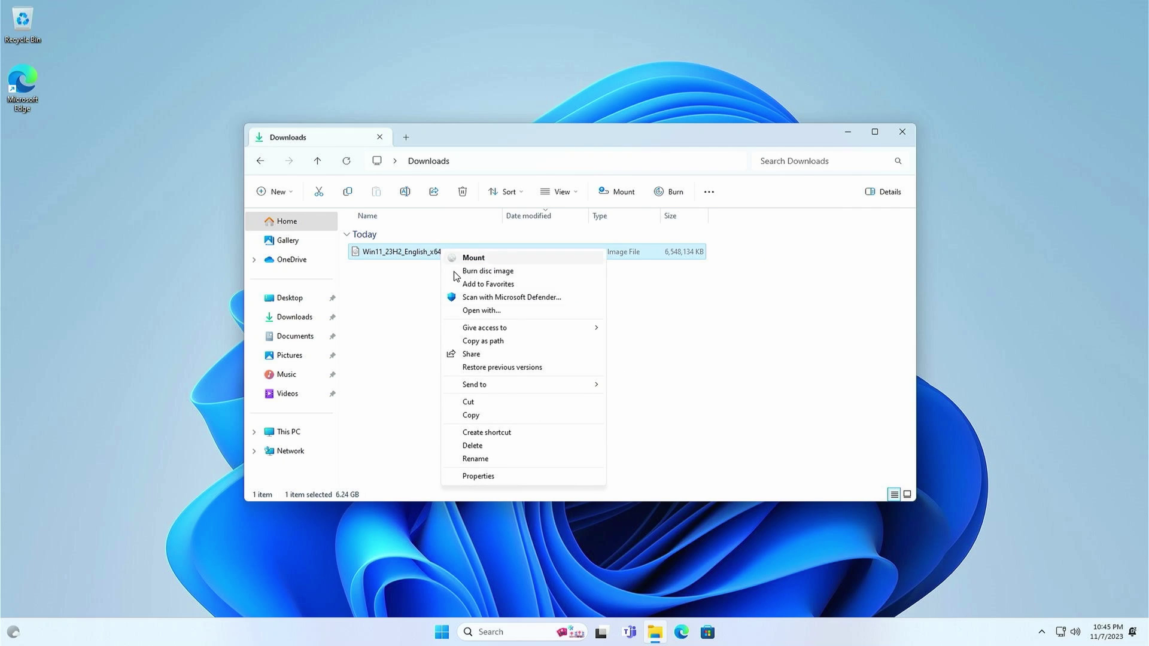
{"action": "left_click", "coordinate": [472, 446]}
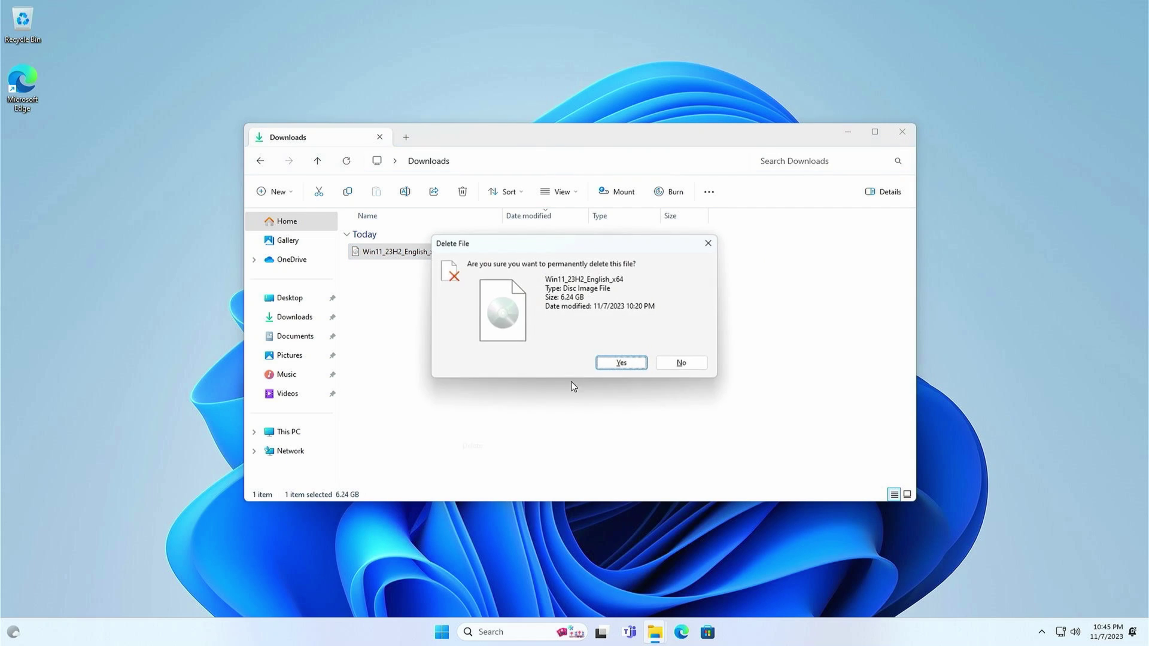
{"action": "left_click", "coordinate": [615, 362]}
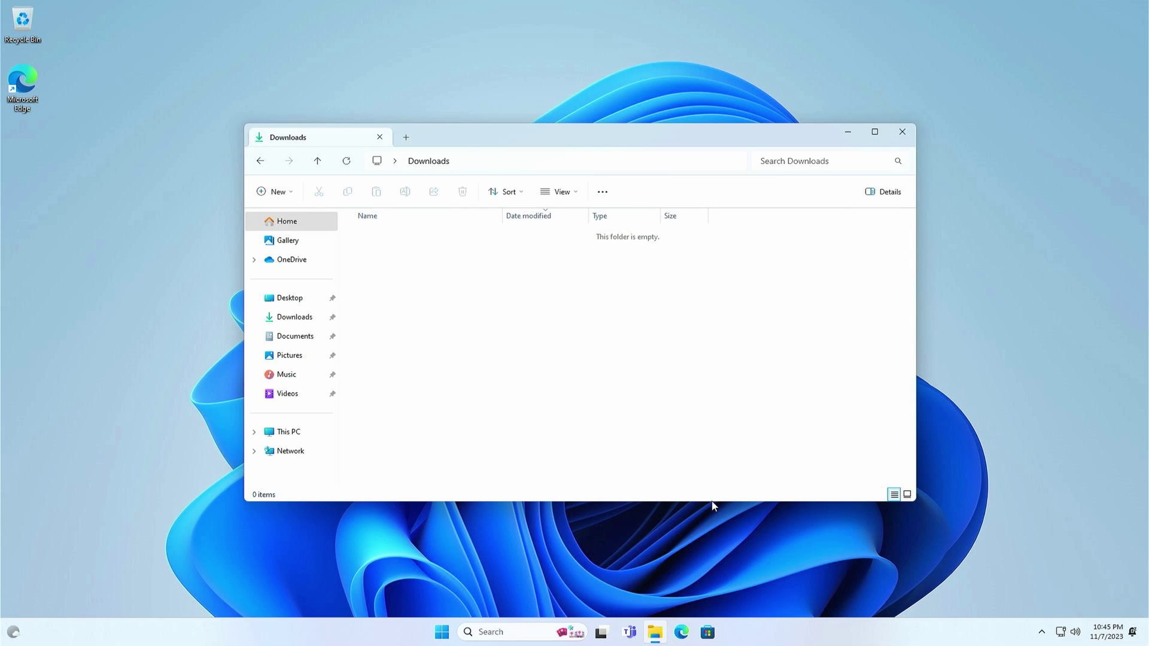
Set Combine taskbar buttons to Never and Taskbar alignment to Left, then close Settings.
{"action": "right_click", "coordinate": [794, 622]}
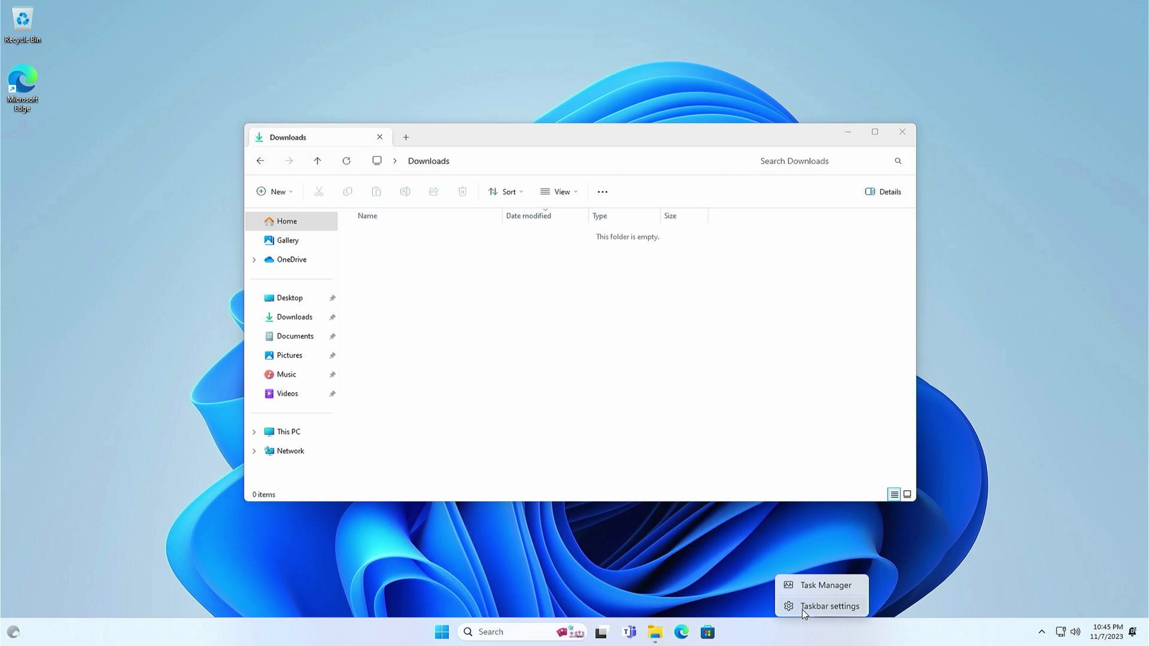
{"action": "left_click", "coordinate": [802, 608]}
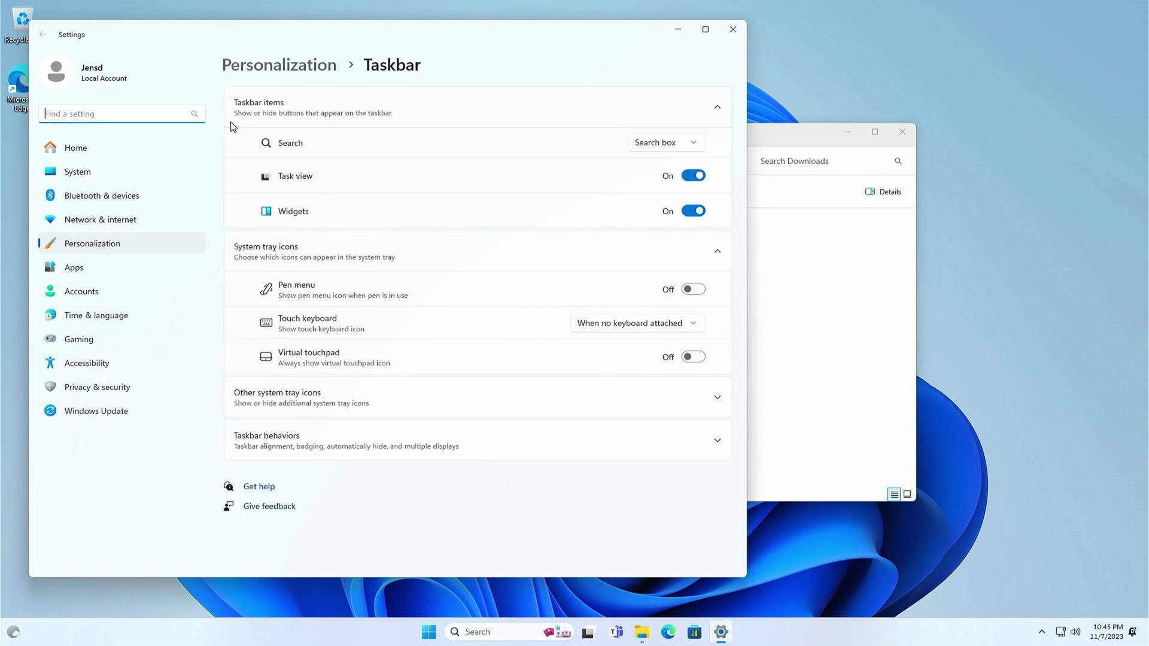
{"action": "left_click", "coordinate": [390, 441]}
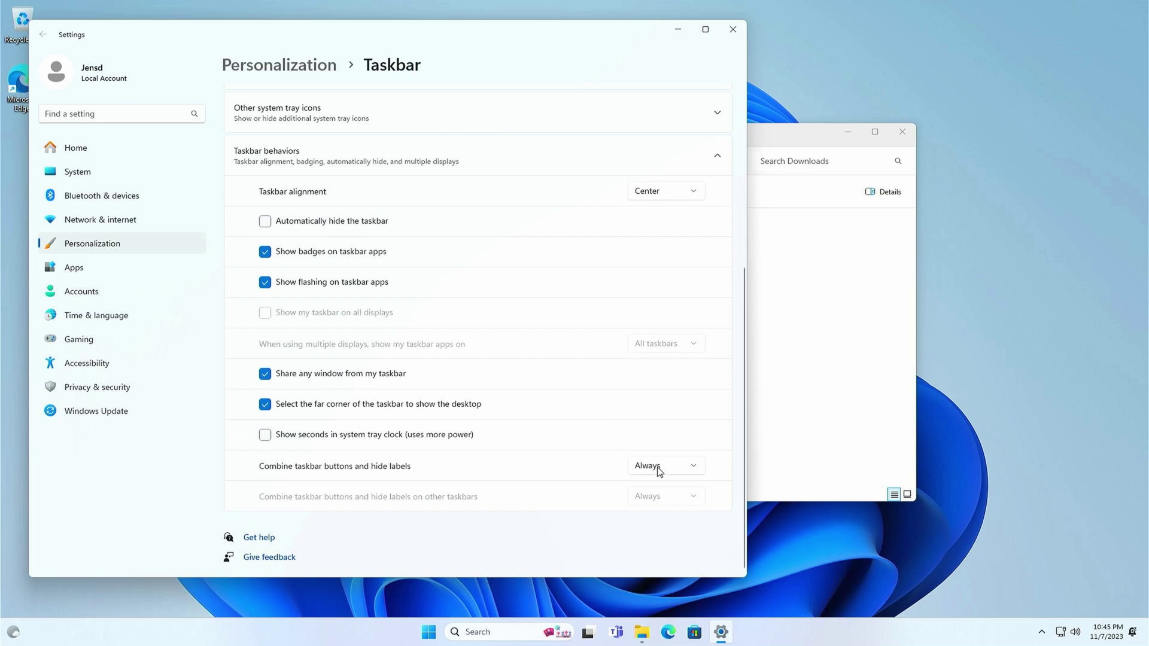
{"action": "left_click", "coordinate": [659, 472]}
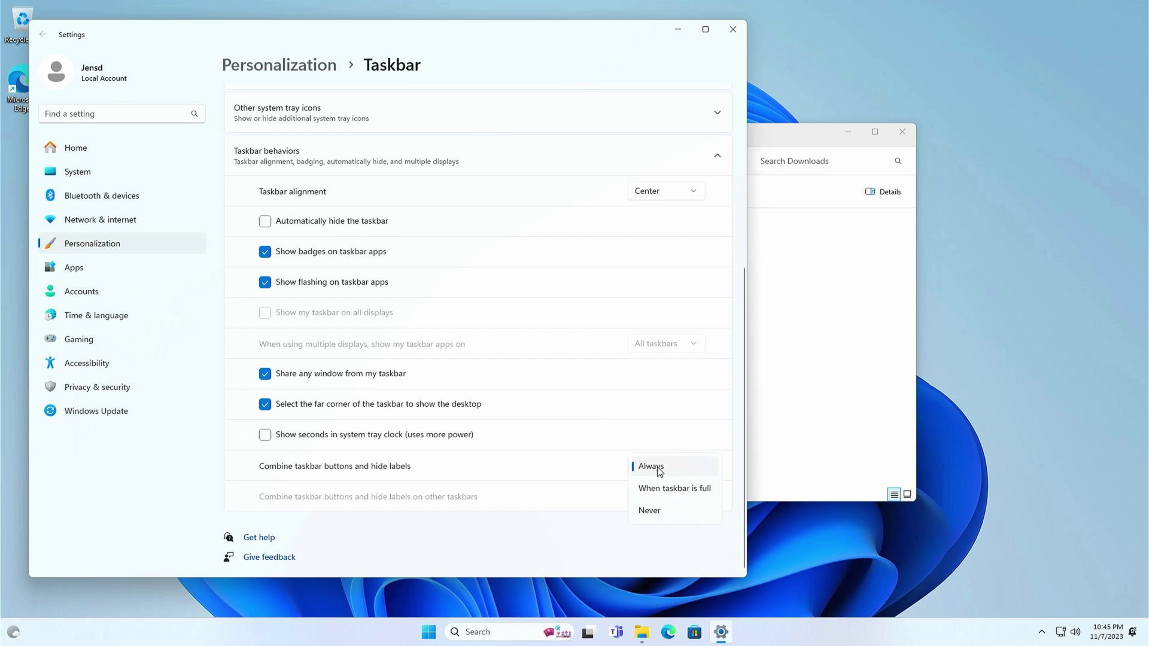
{"action": "left_click", "coordinate": [672, 517]}
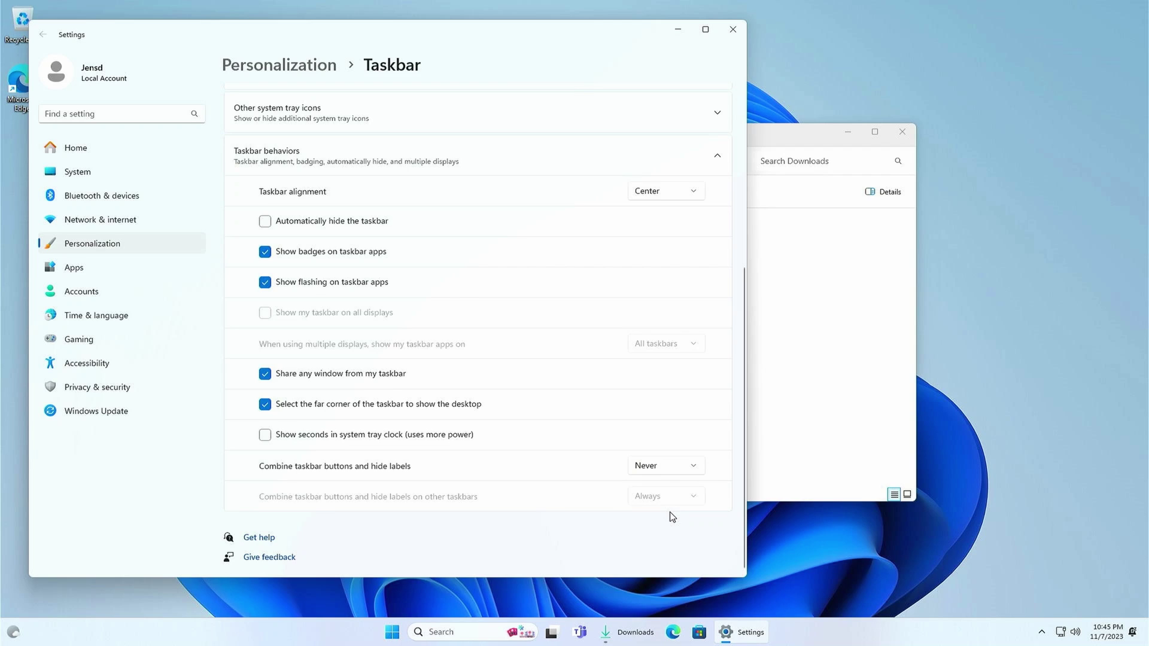
{"action": "left_click", "coordinate": [664, 192]}
{"action": "left_click", "coordinate": [655, 170]}
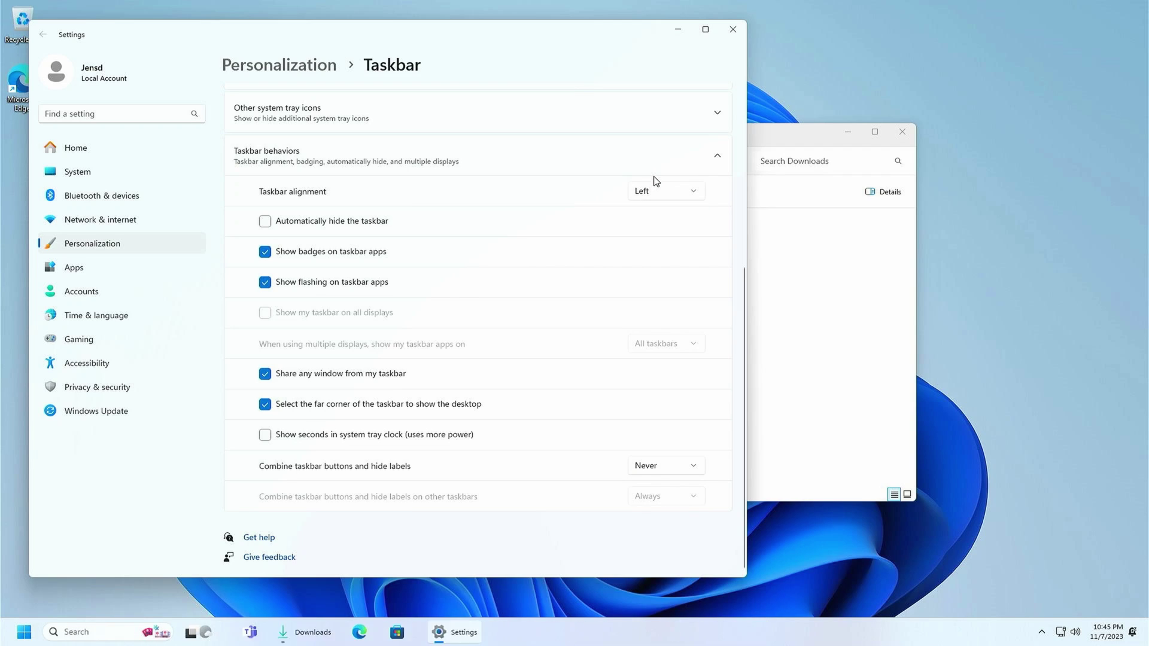
{"action": "left_click", "coordinate": [731, 29]}
Open a second File Explorer window showing the empty Downloads folder.
{"action": "left_click", "coordinate": [409, 137]}
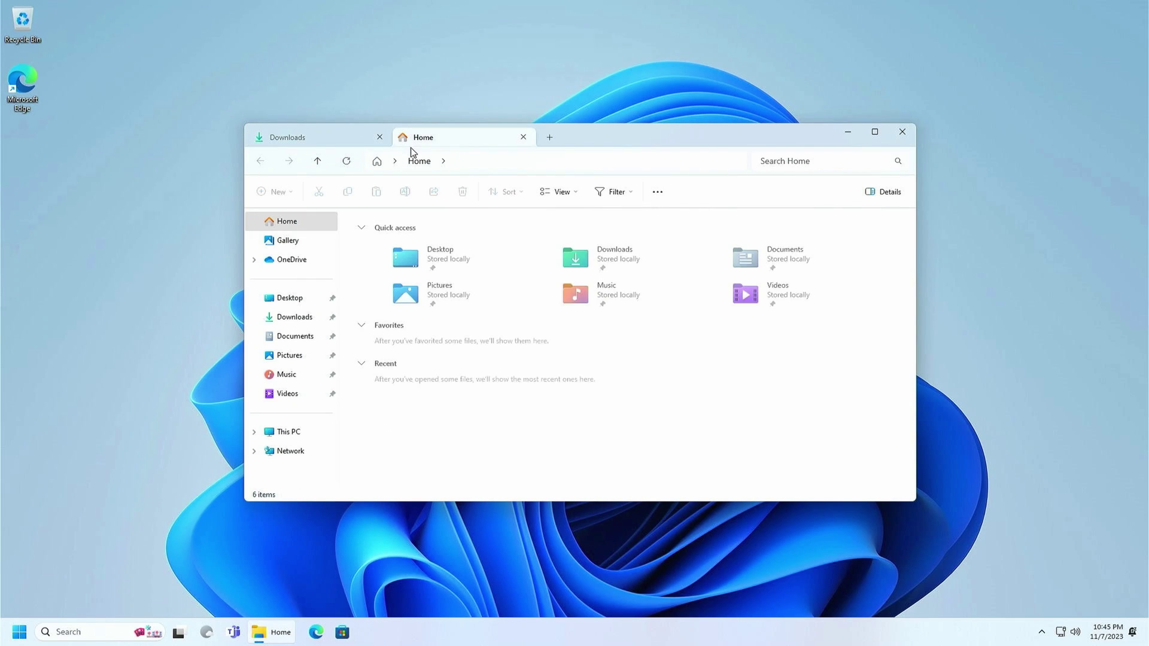
{"action": "left_click", "coordinate": [277, 641]}
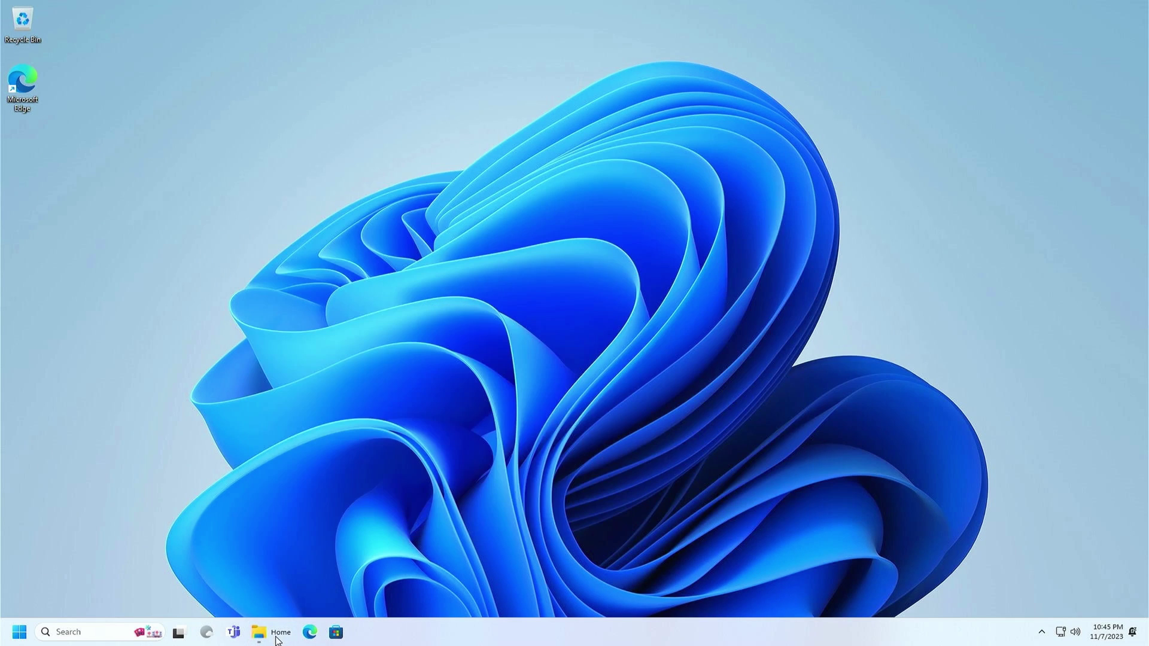
{"action": "left_click", "coordinate": [277, 641]}
{"action": "right_click", "coordinate": [278, 641]}
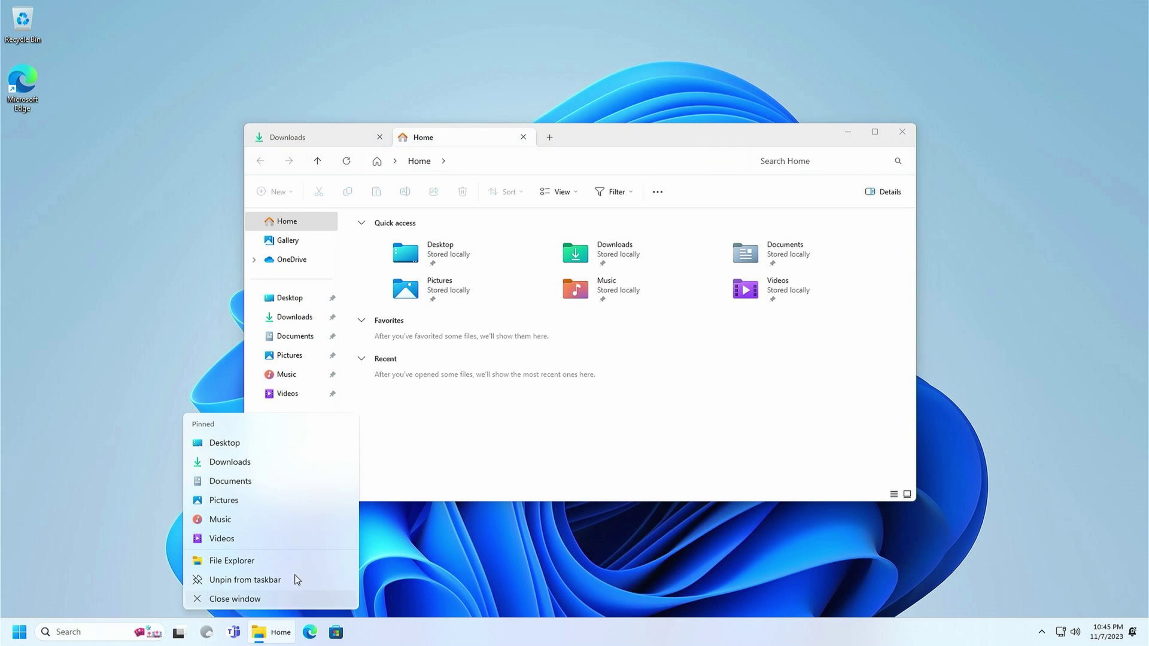
{"action": "left_click", "coordinate": [270, 558]}
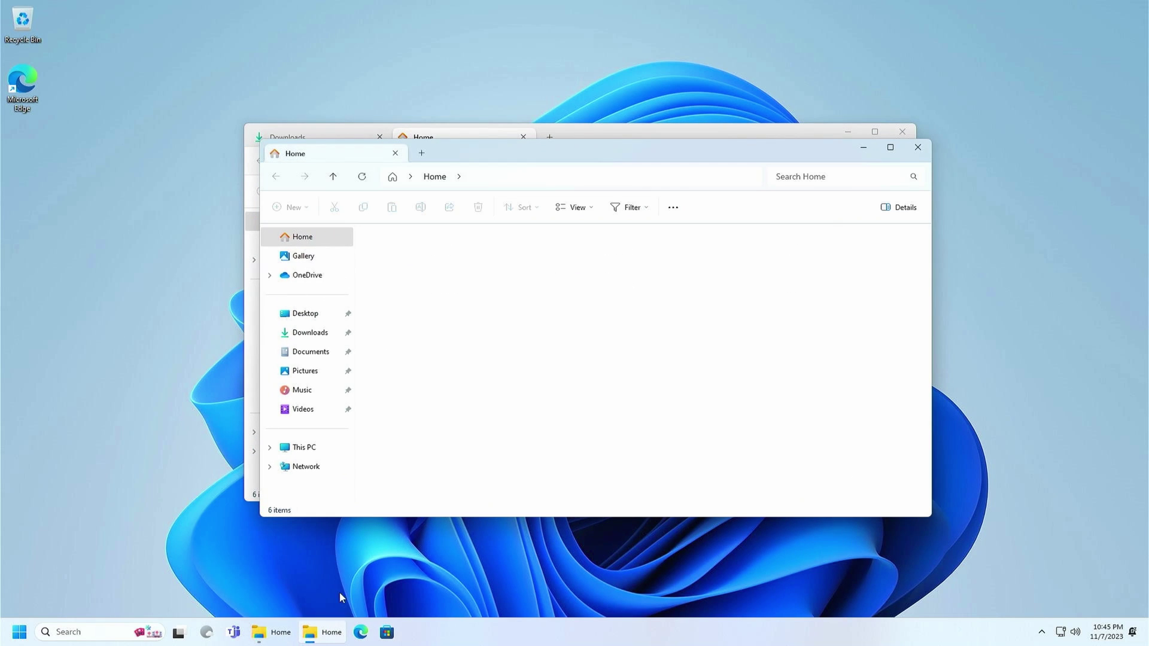
{"action": "left_click", "coordinate": [308, 334]}
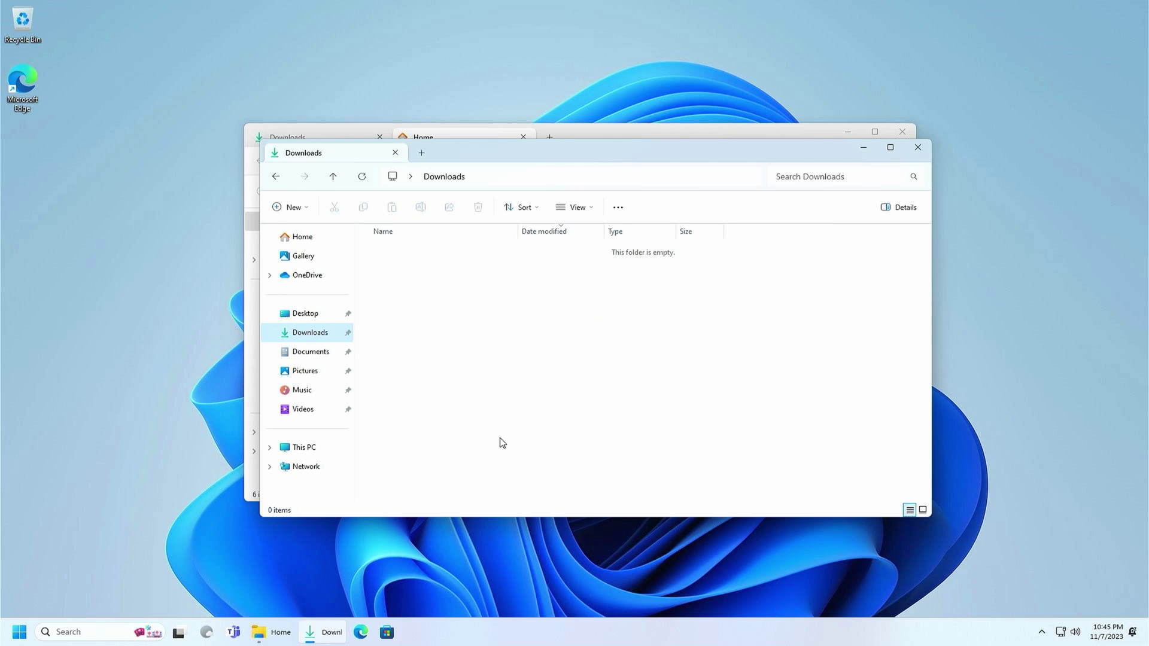
Close both the Downloads and Home File Explorer windows.
{"action": "left_click", "coordinate": [276, 632]}
{"action": "left_click", "coordinate": [320, 632]}
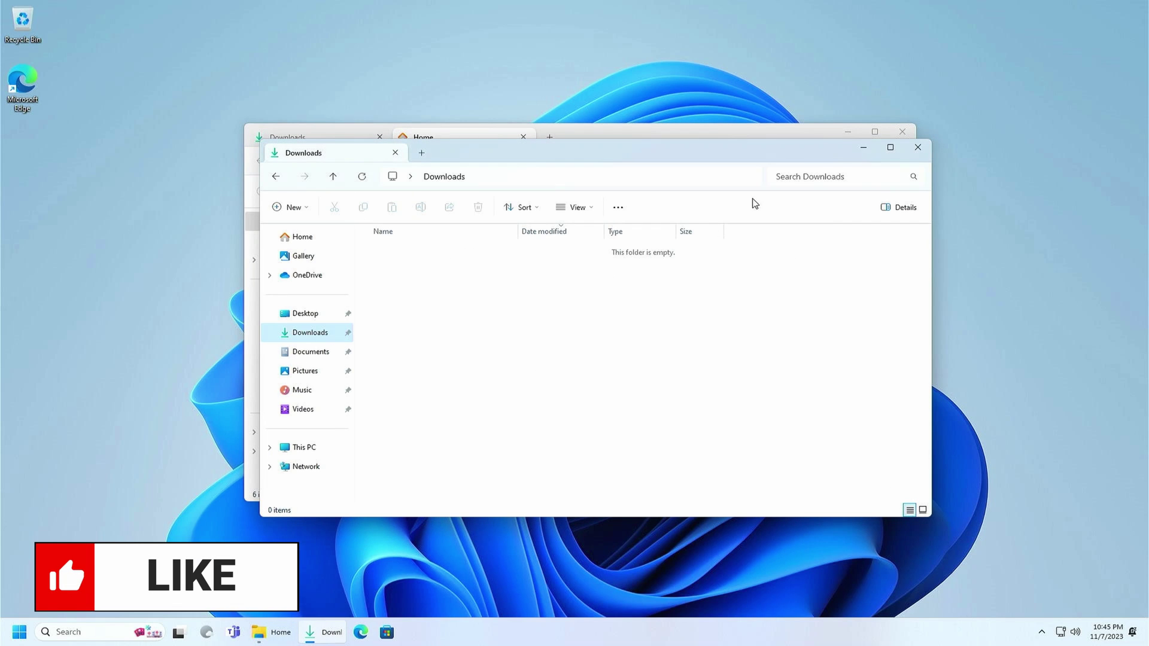
{"action": "left_click", "coordinate": [909, 147]}
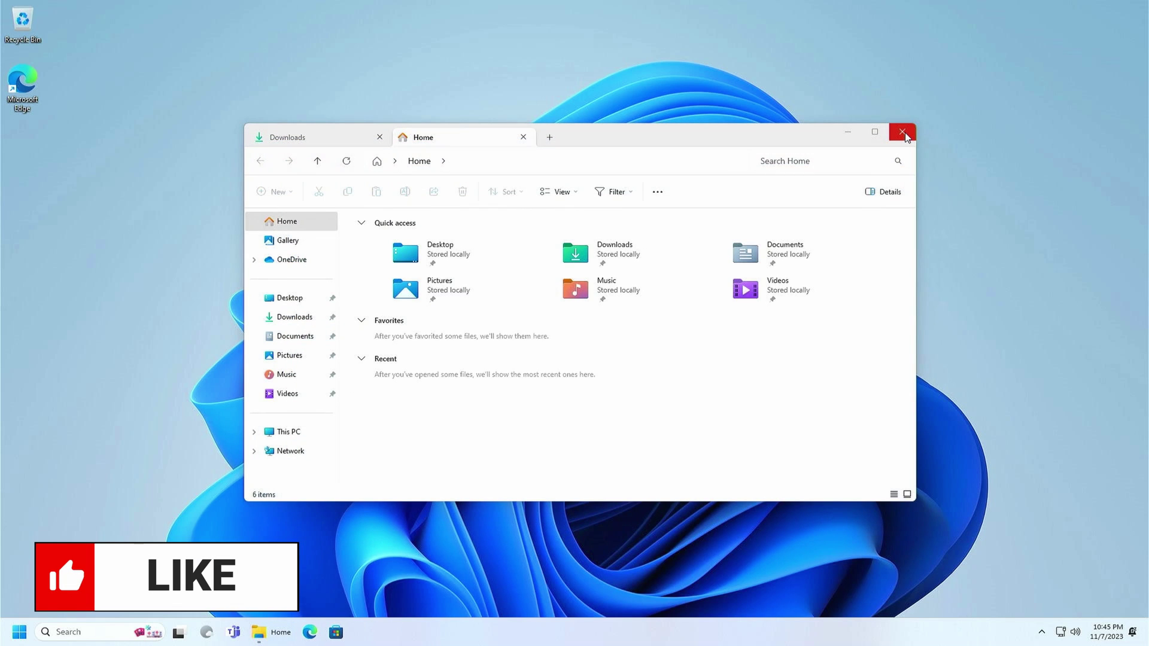
{"action": "left_click", "coordinate": [906, 136]}
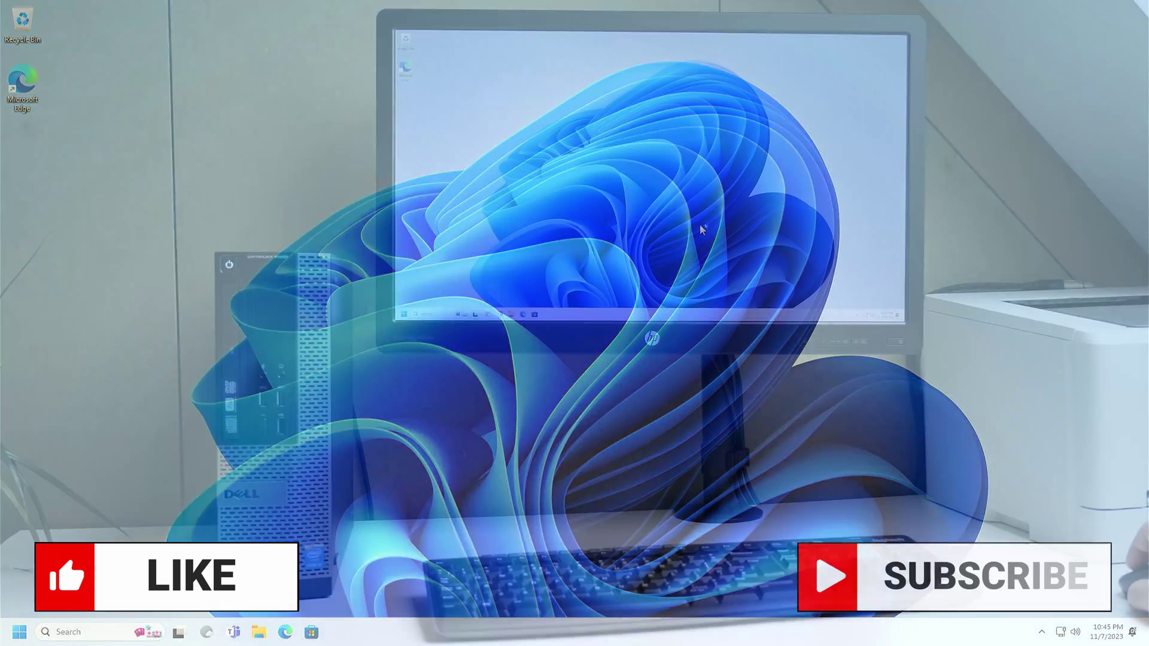